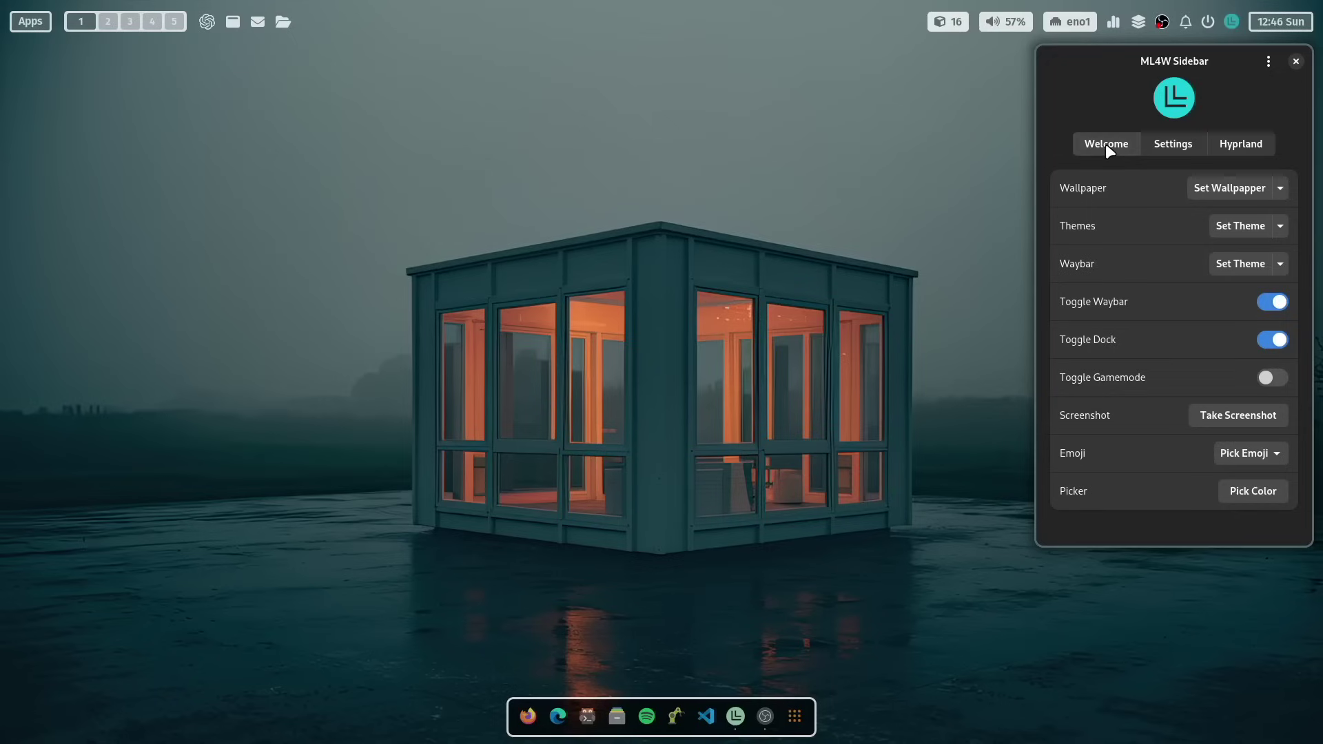
Glance at the Welcome window, then apply the Prefer light colour scheme in nwg-look.
left_click(1106, 143)
left_click(886, 181)
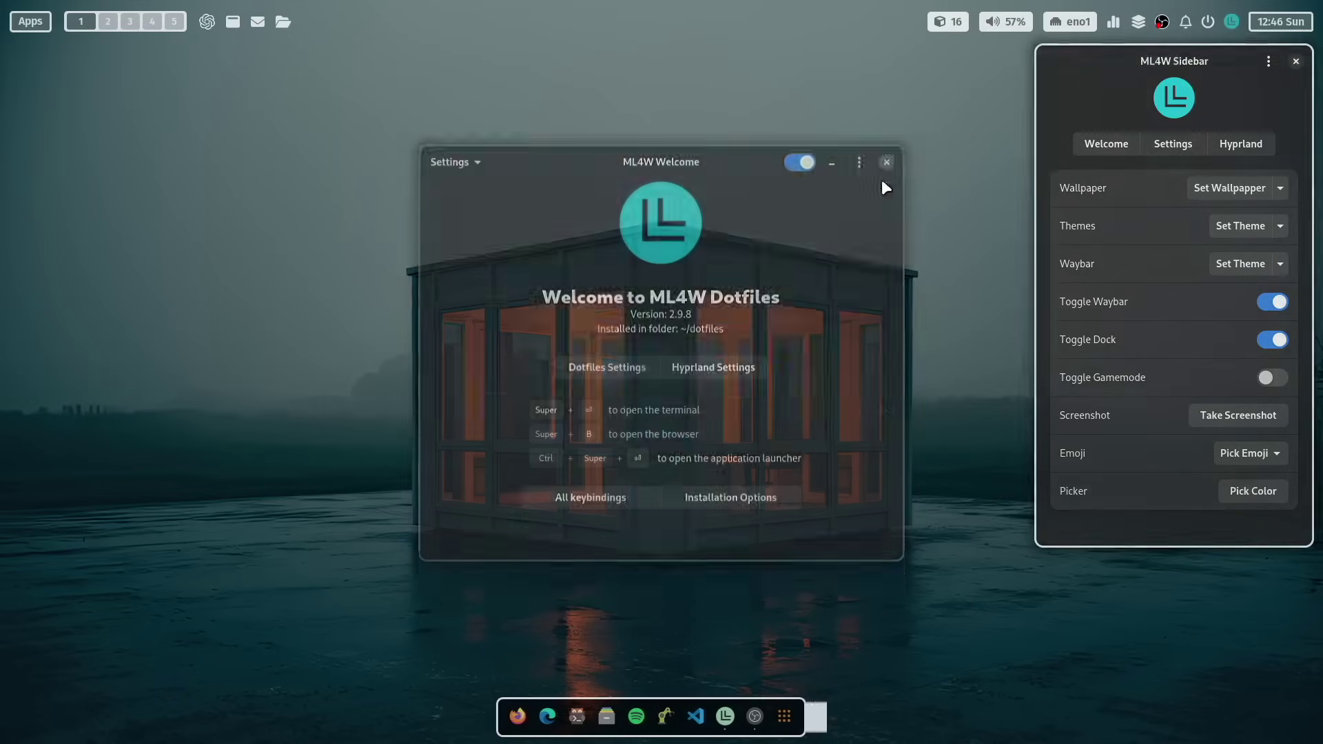
left_click(1173, 143)
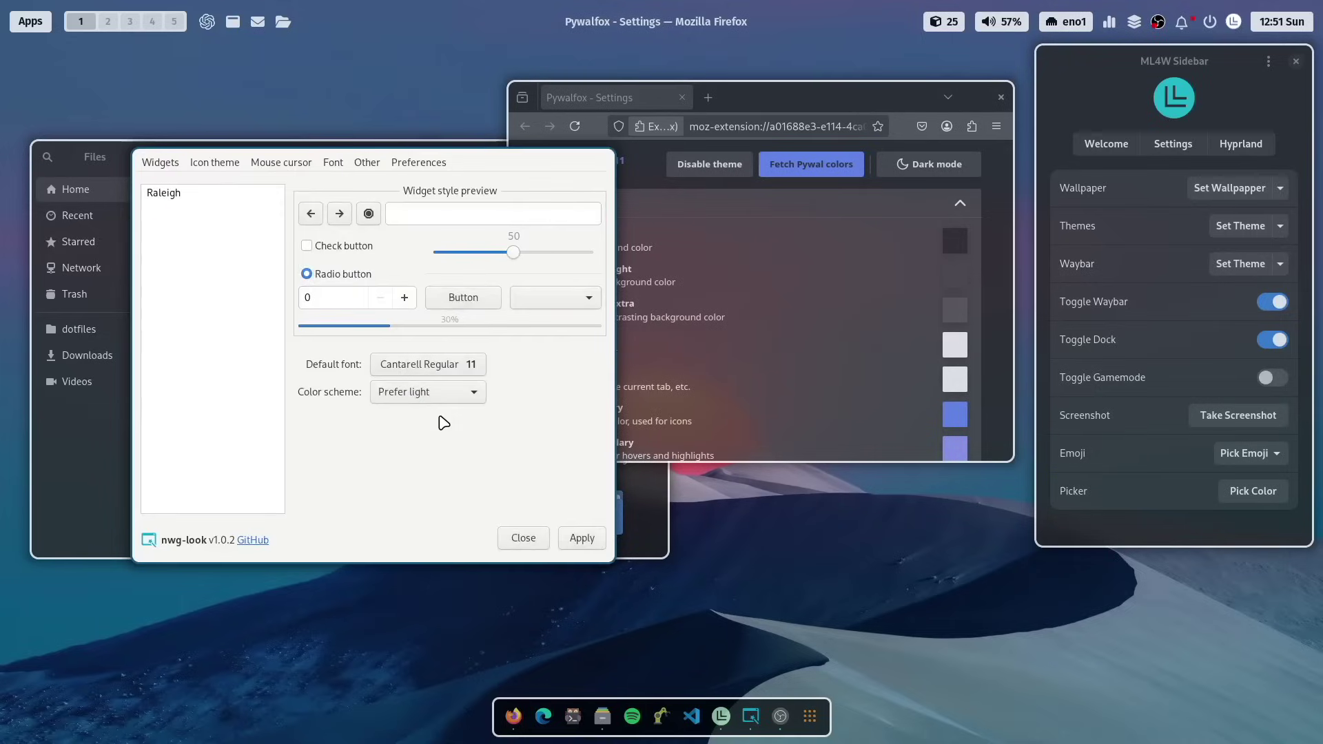
left_click(585, 543)
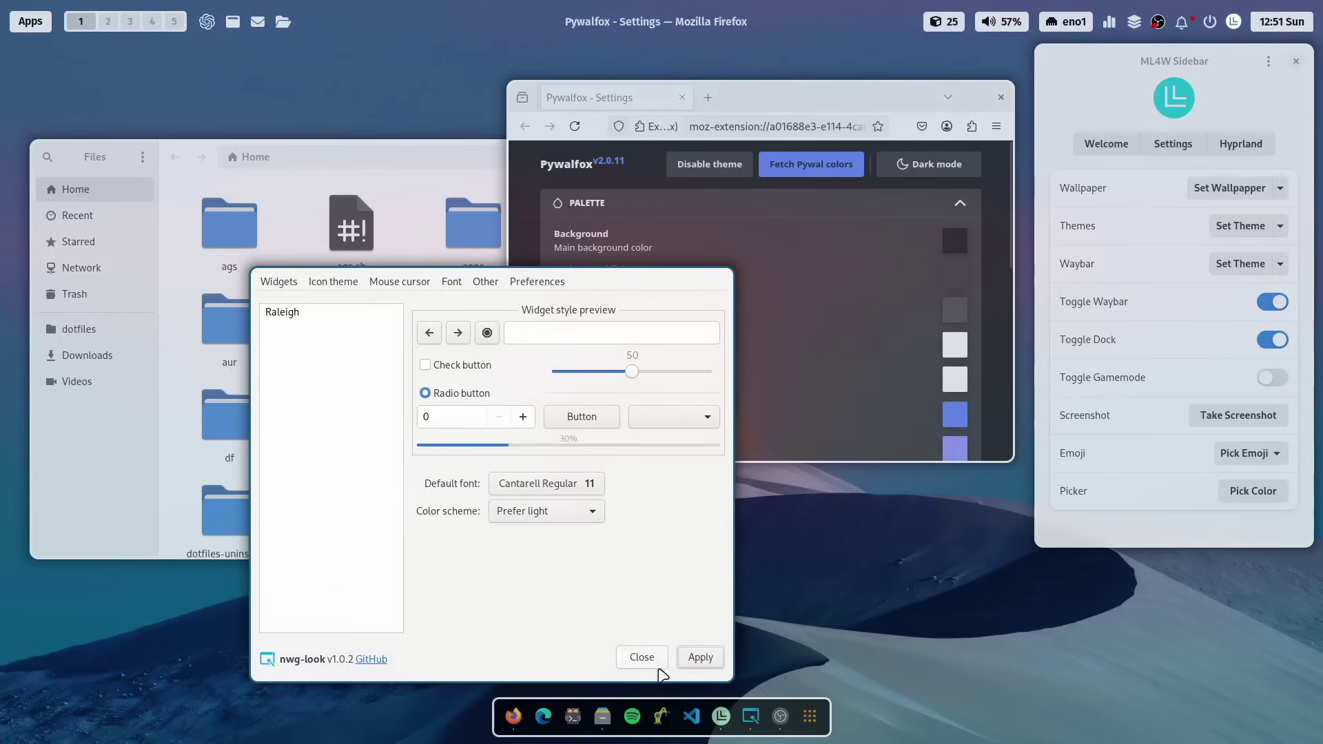
left_click(648, 660)
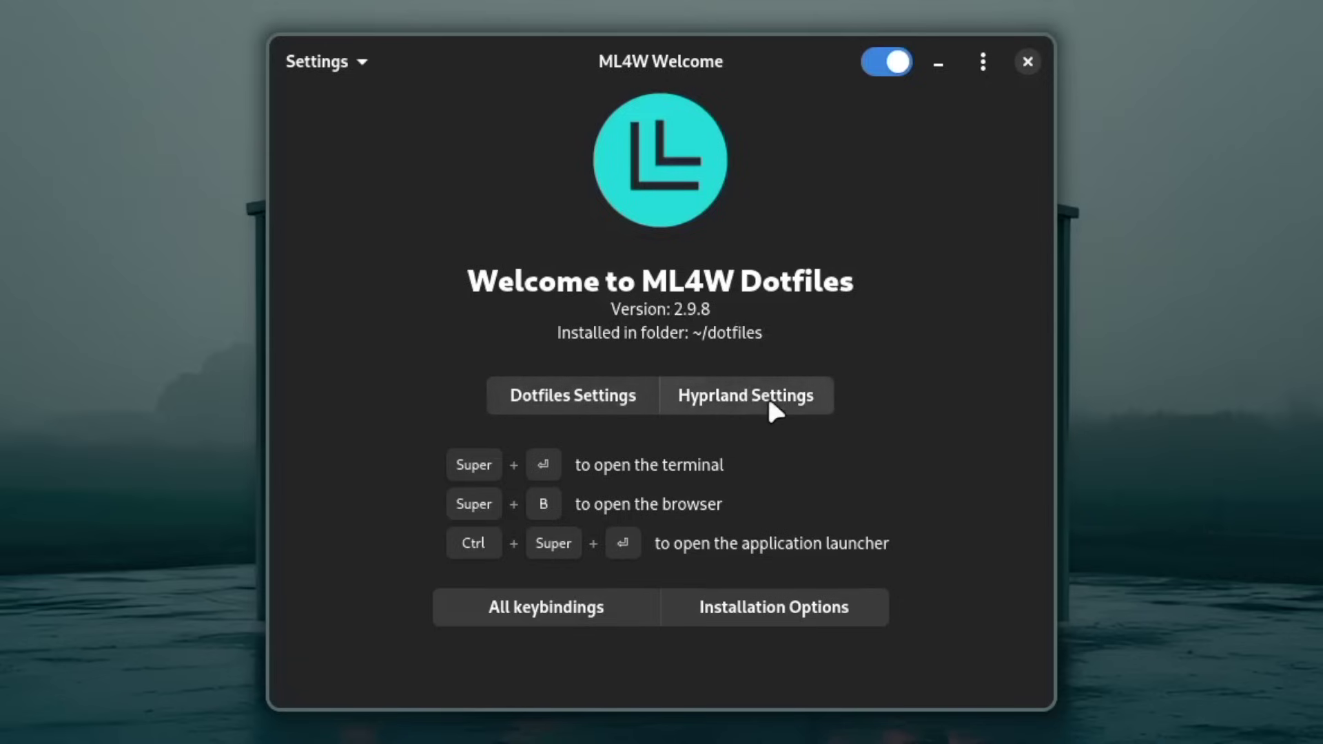
View the full keybindings list, then launch the installation options script.
left_click(561, 605)
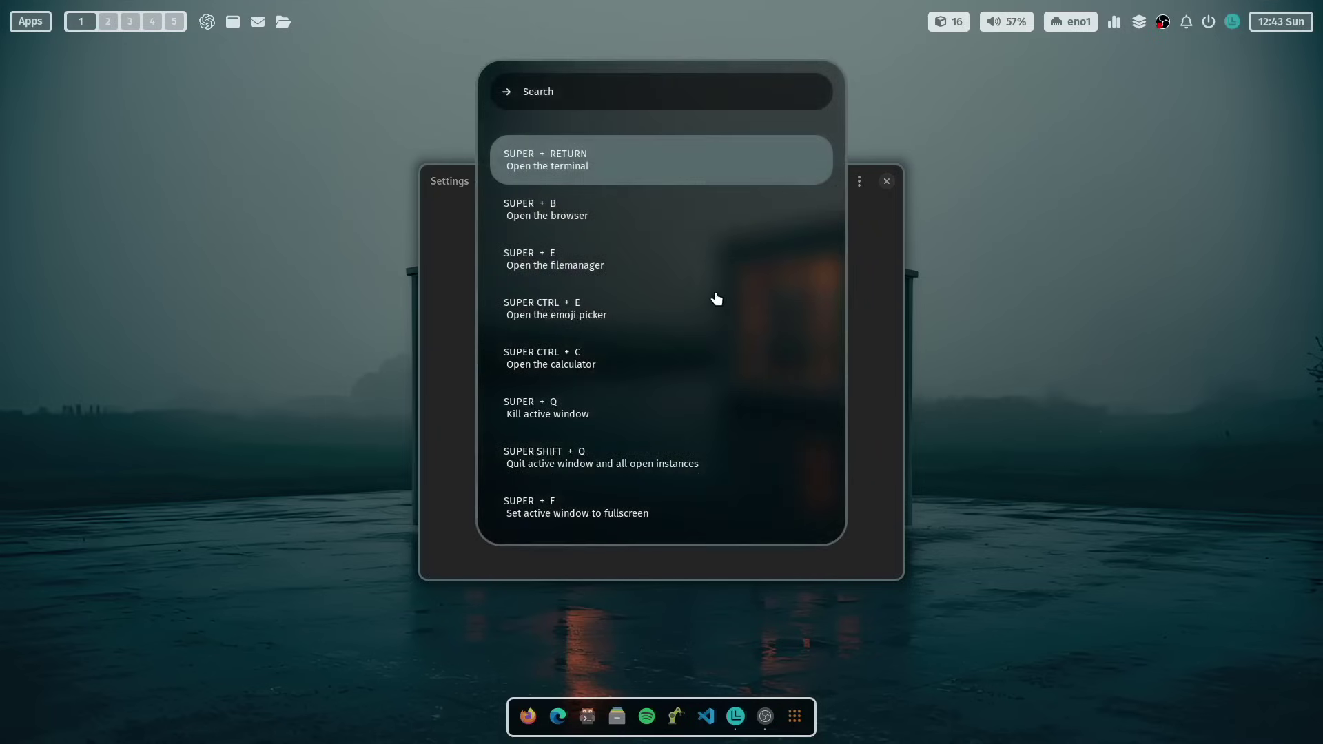
key("Escape")
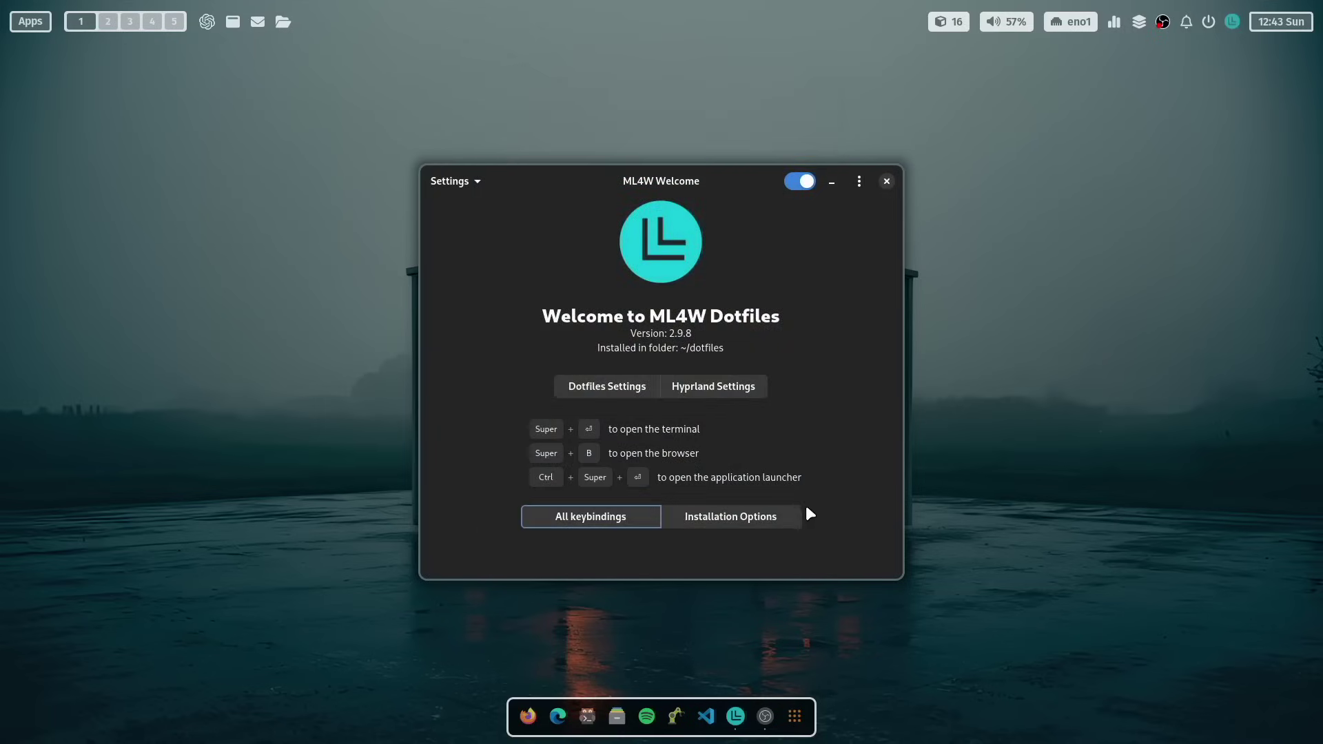
left_click(761, 517)
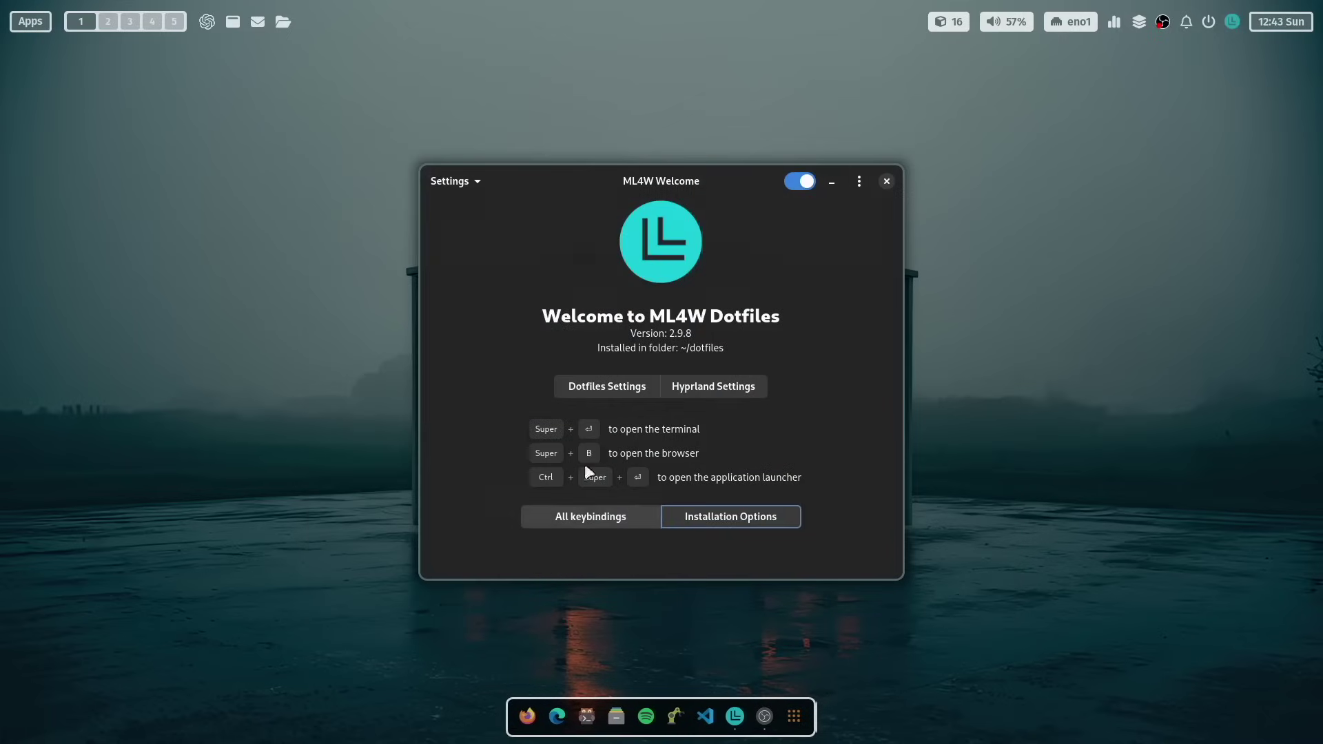
Open and dismiss the links and tools menu, then close the ML4W Welcome window.
left_click(859, 181)
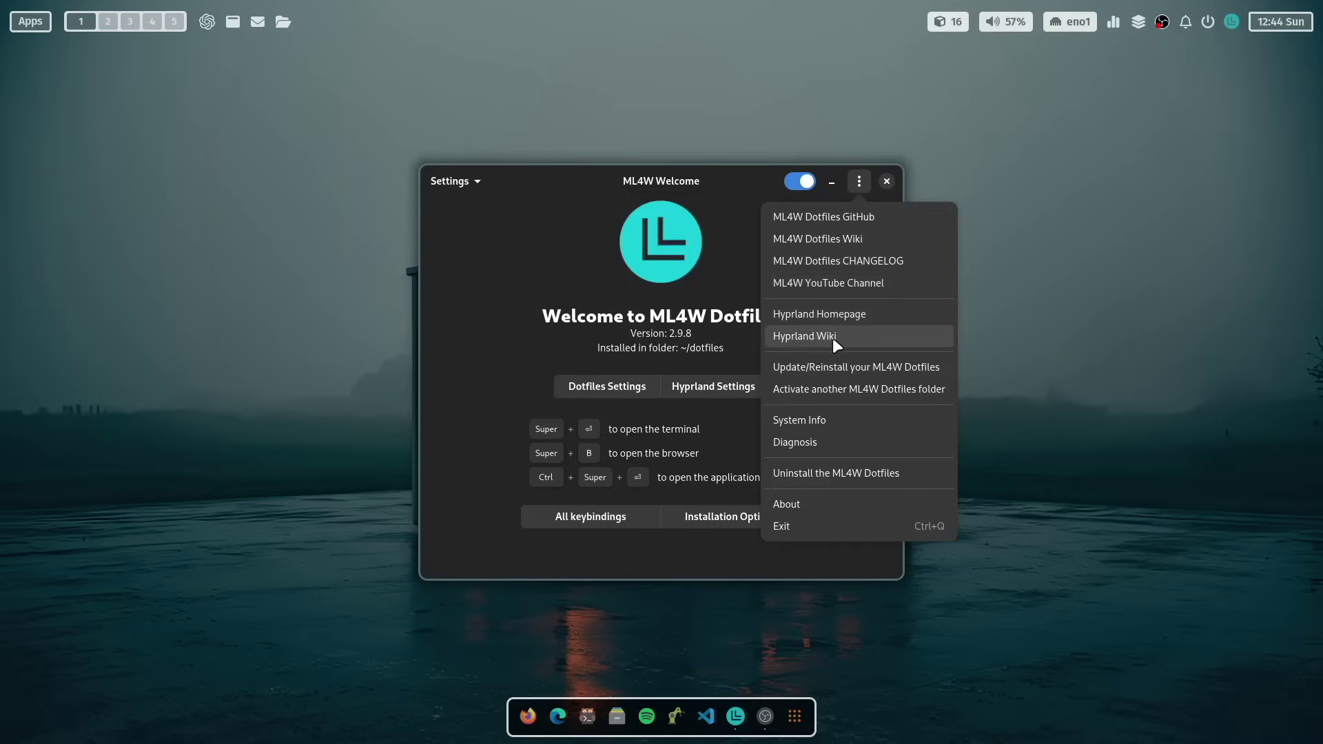
left_click(675, 554)
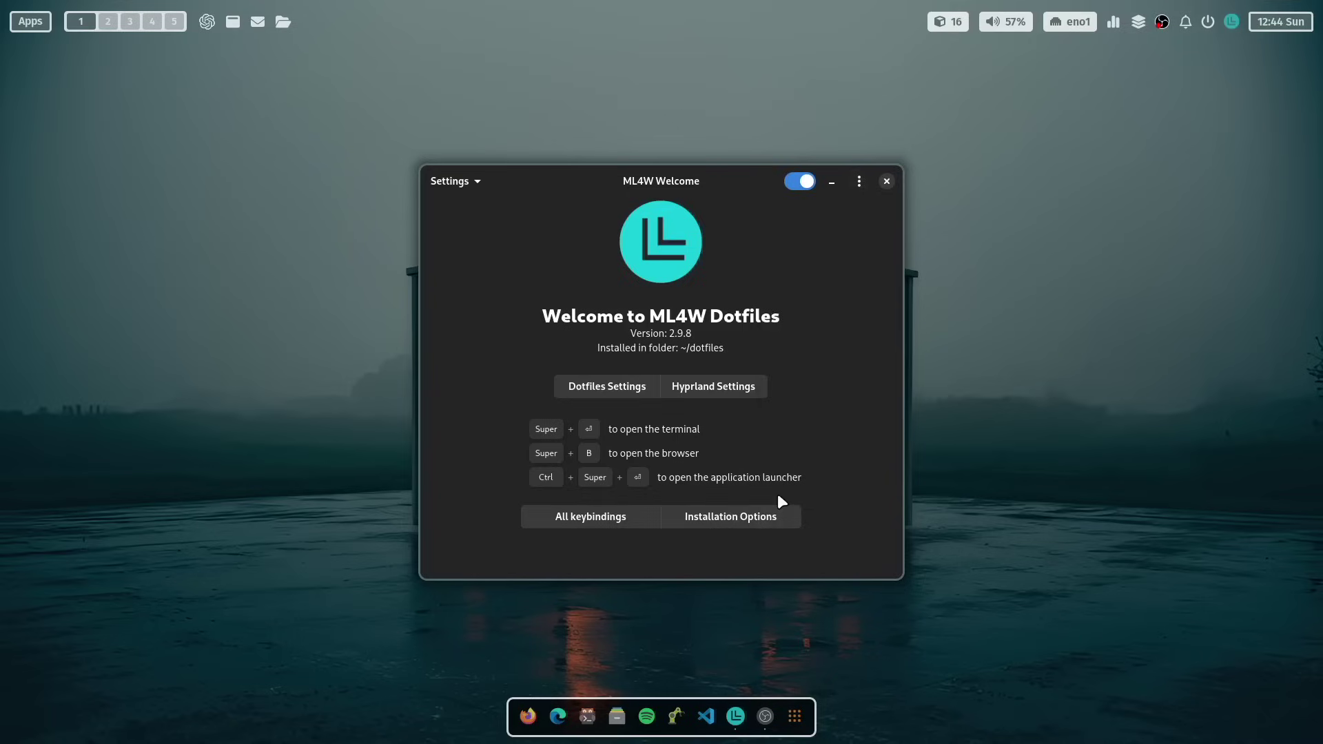
left_click(888, 181)
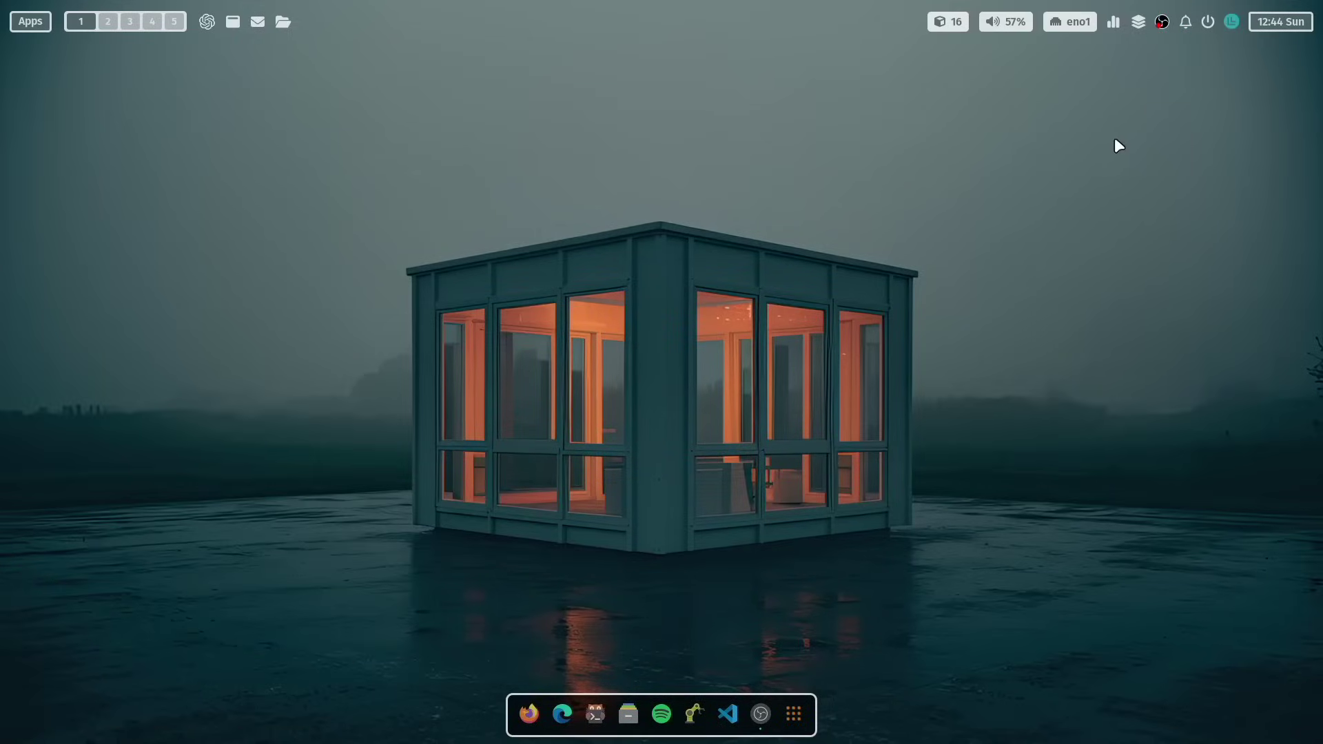
Open the calendar from the clock, browse forward to April 22, then return to today.
left_click(1283, 26)
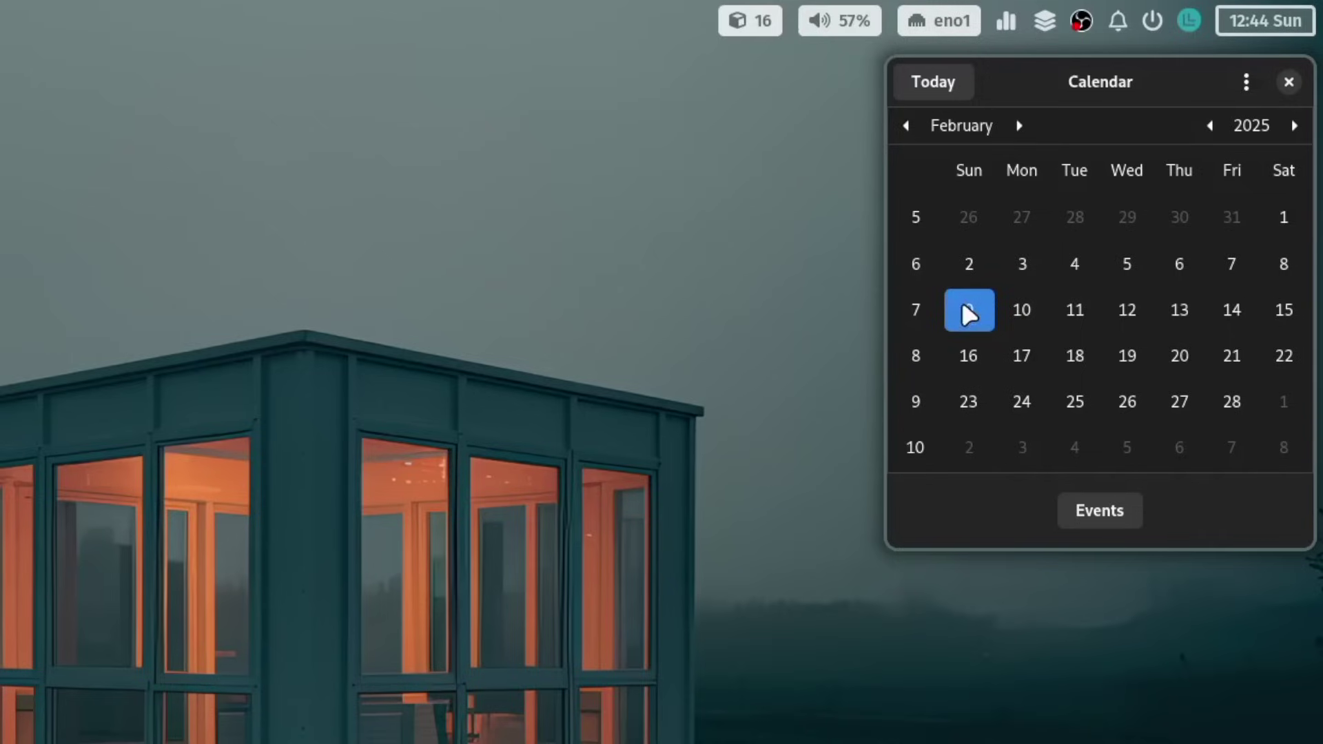
left_click(1021, 121)
left_click(1020, 121)
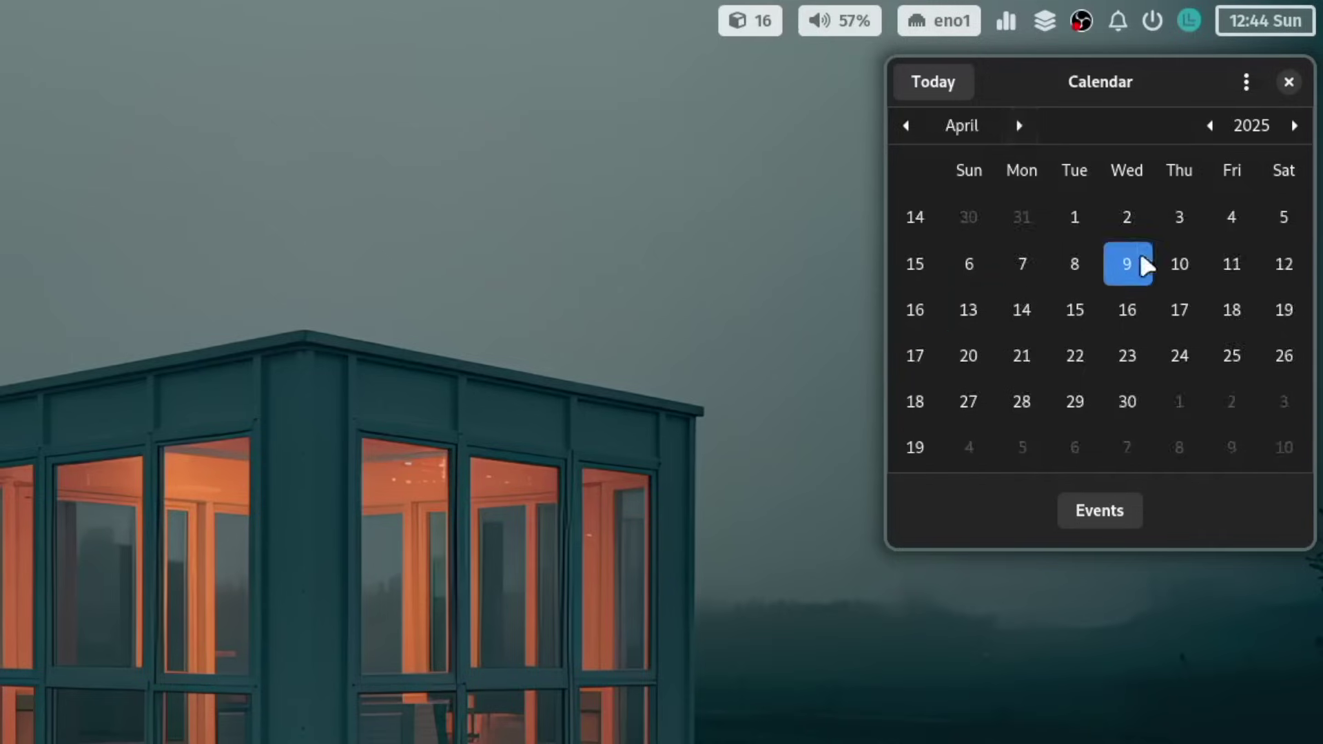
left_click(1065, 341)
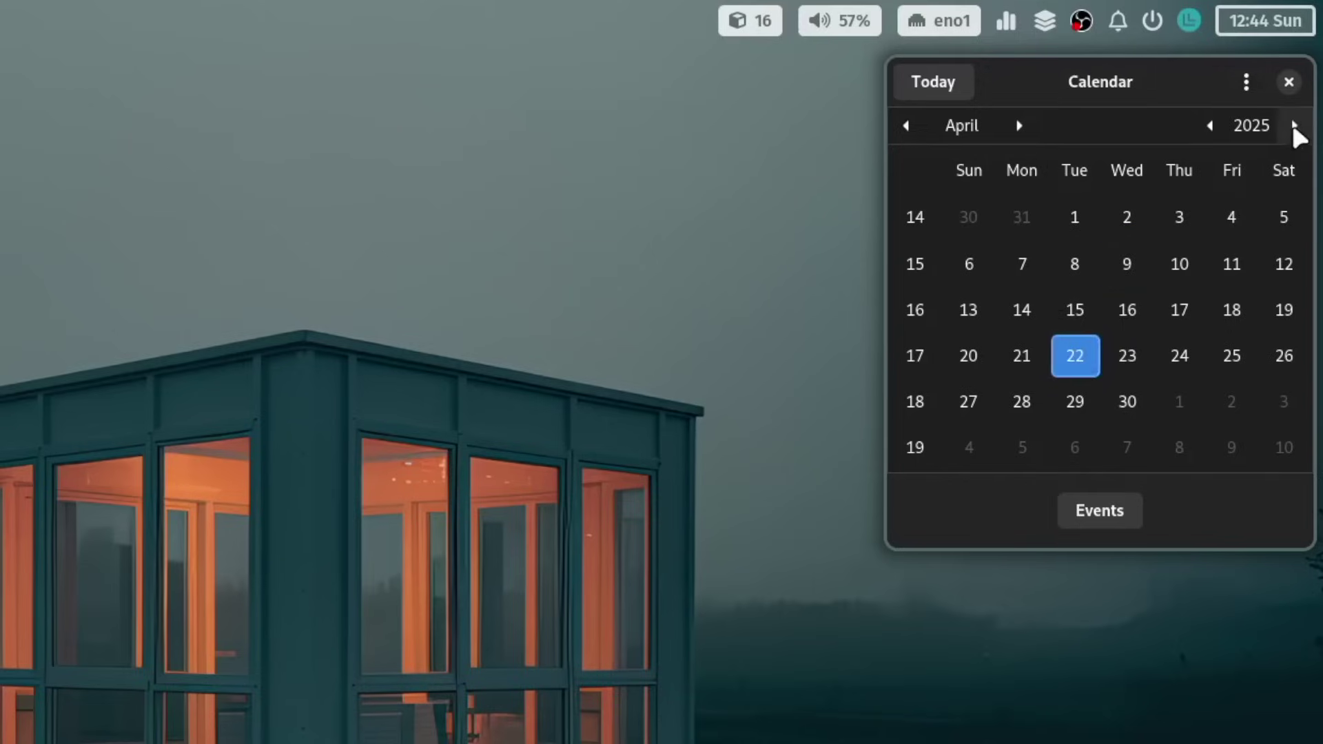
left_click(940, 75)
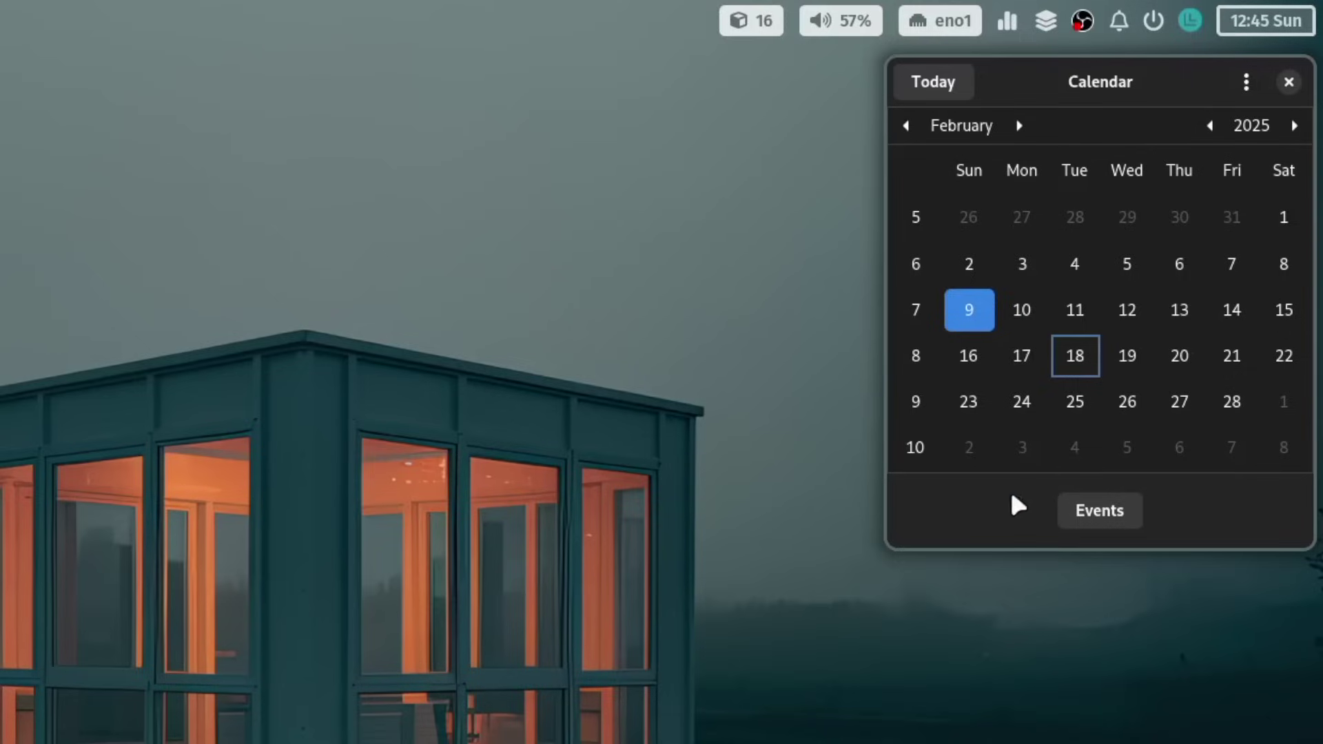
left_click(1248, 81)
left_click(1234, 143)
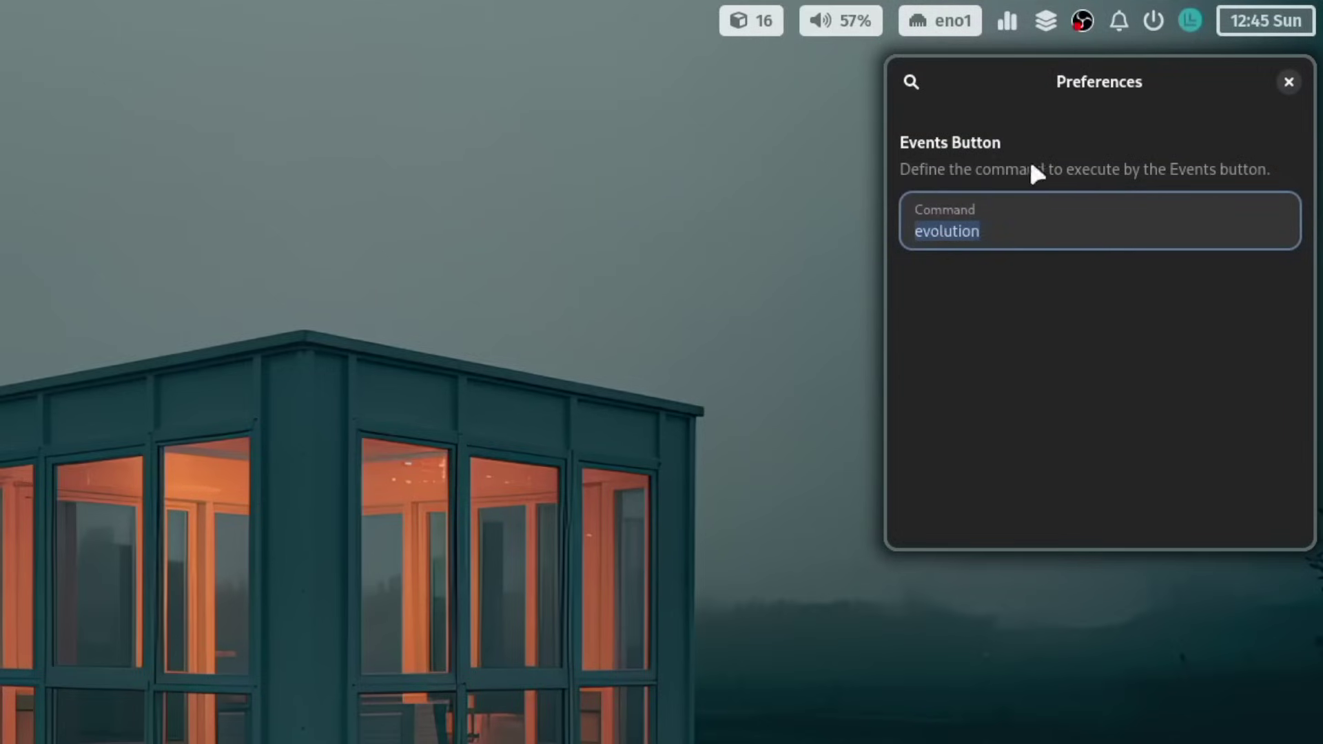
left_click(1288, 82)
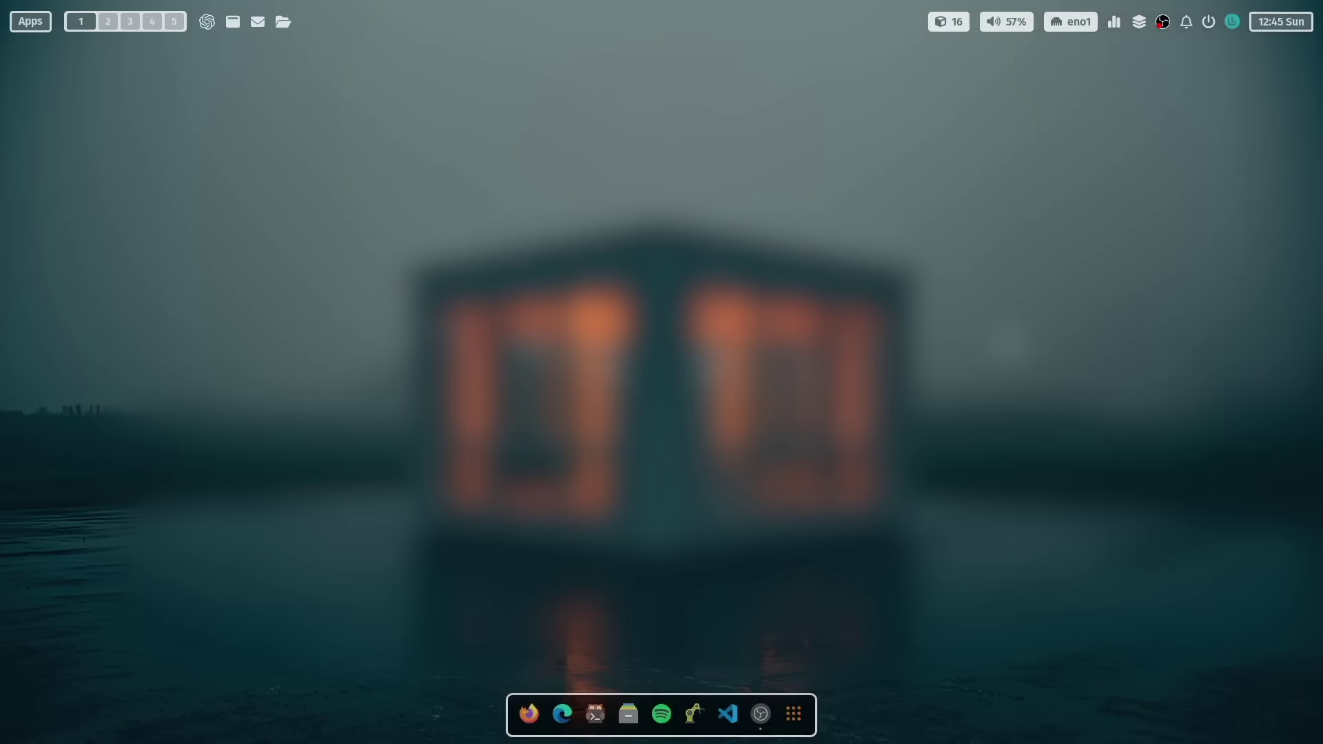
key("super+m")
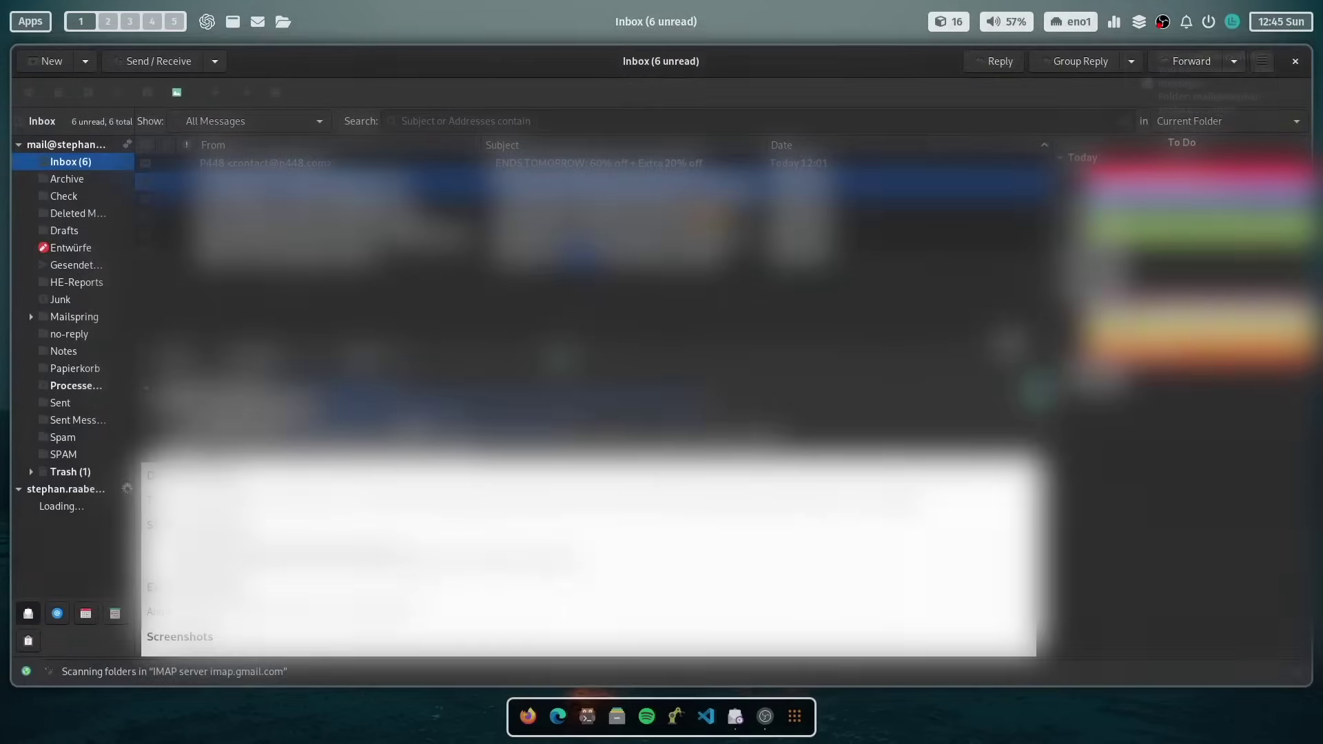
left_click(1280, 22)
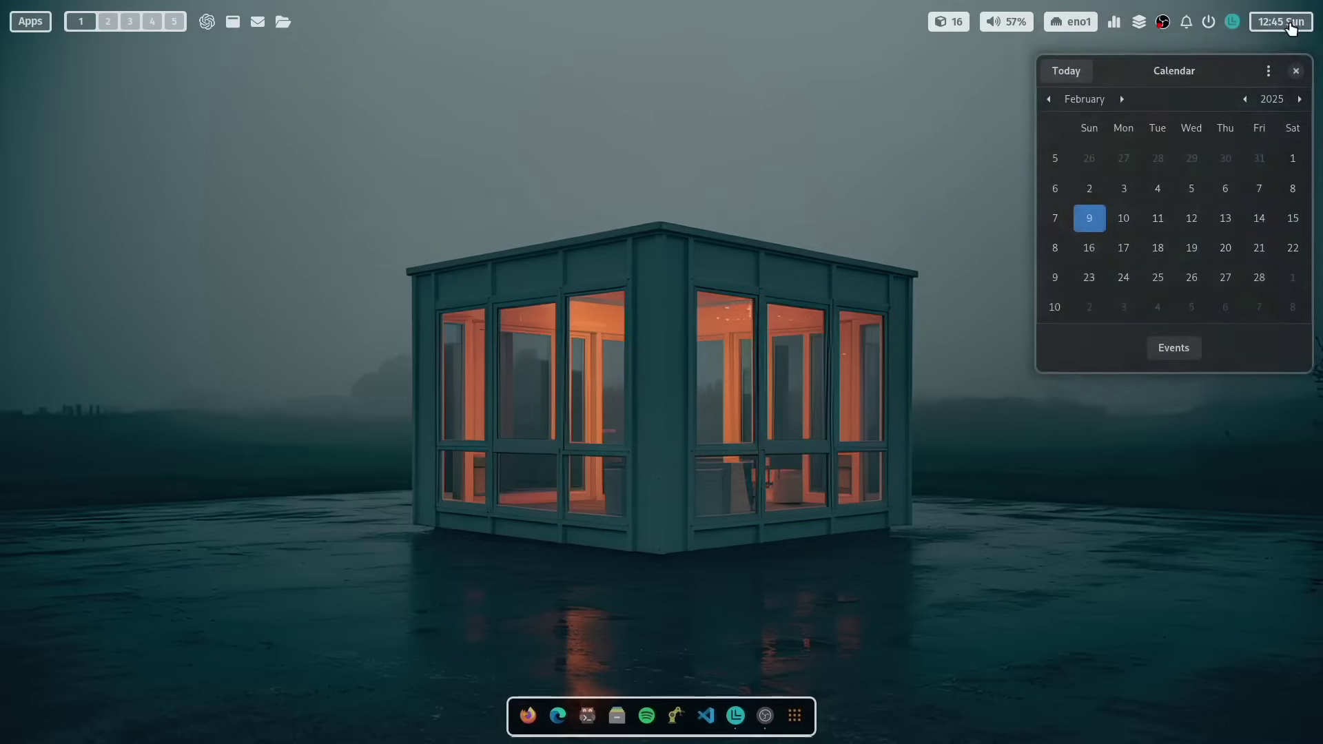
left_click(1270, 60)
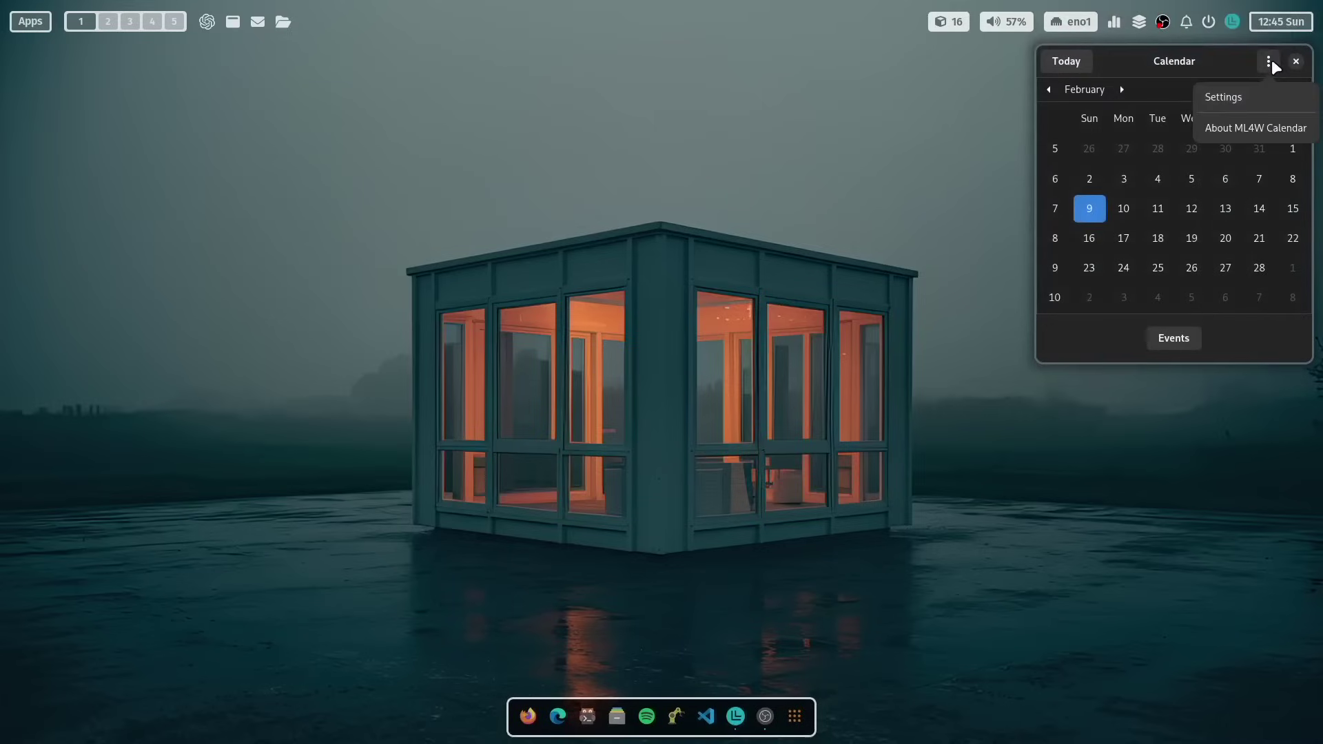
left_click(1261, 97)
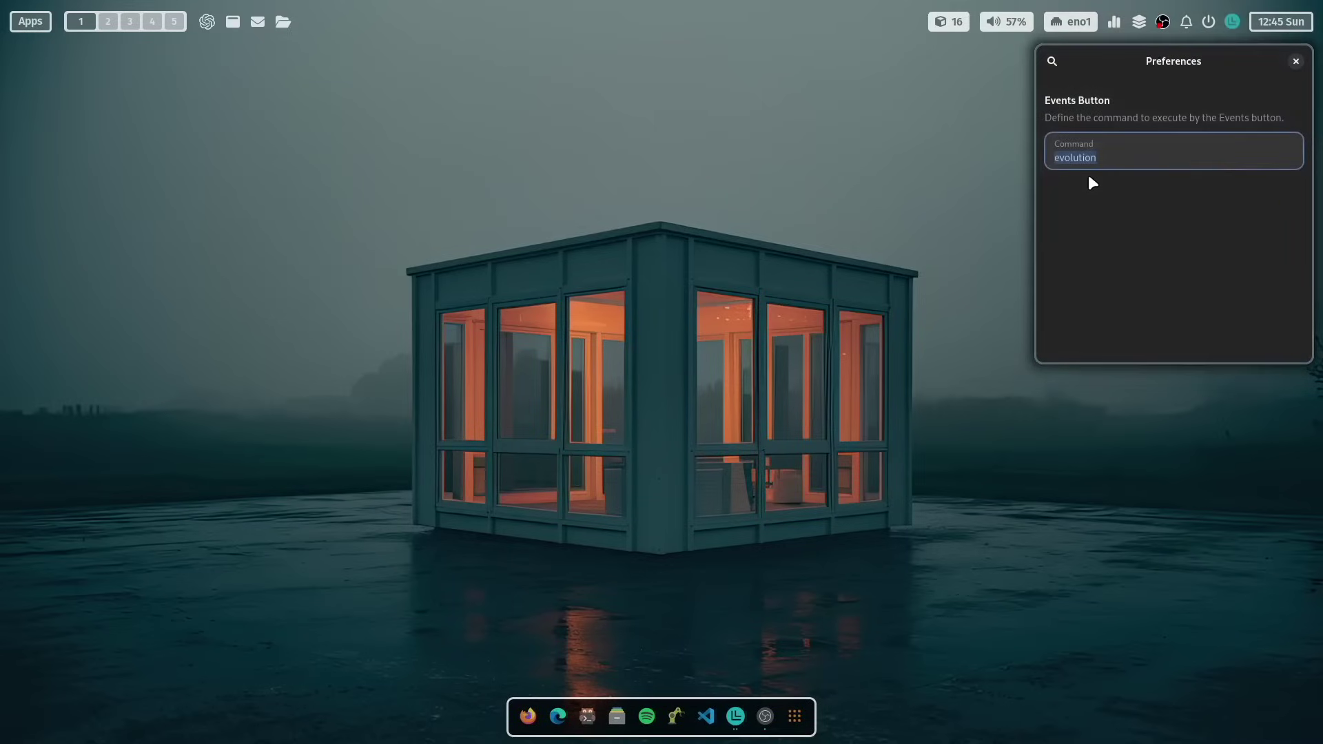
left_click(1295, 61)
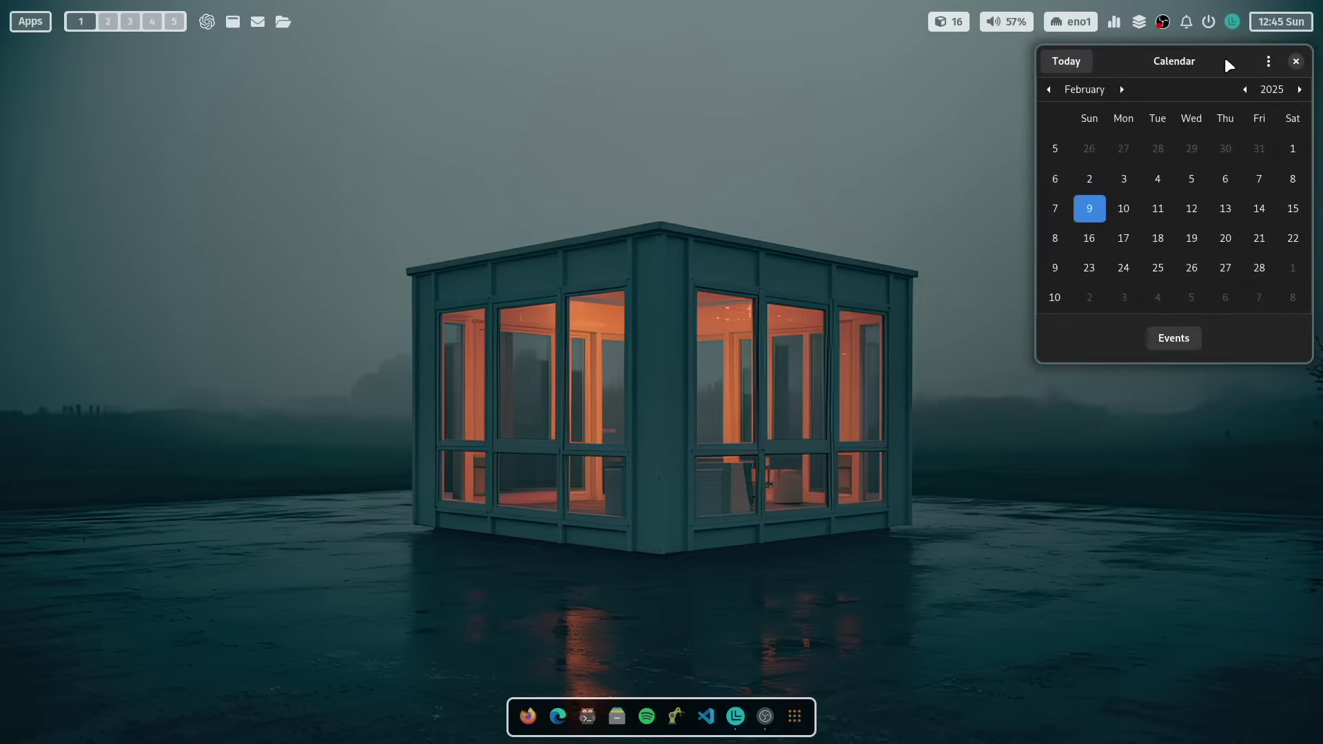
Close the calendar, open the ML4W Sidebar, and open then close its Welcome, Settings and Hyprland windows.
left_click(1295, 61)
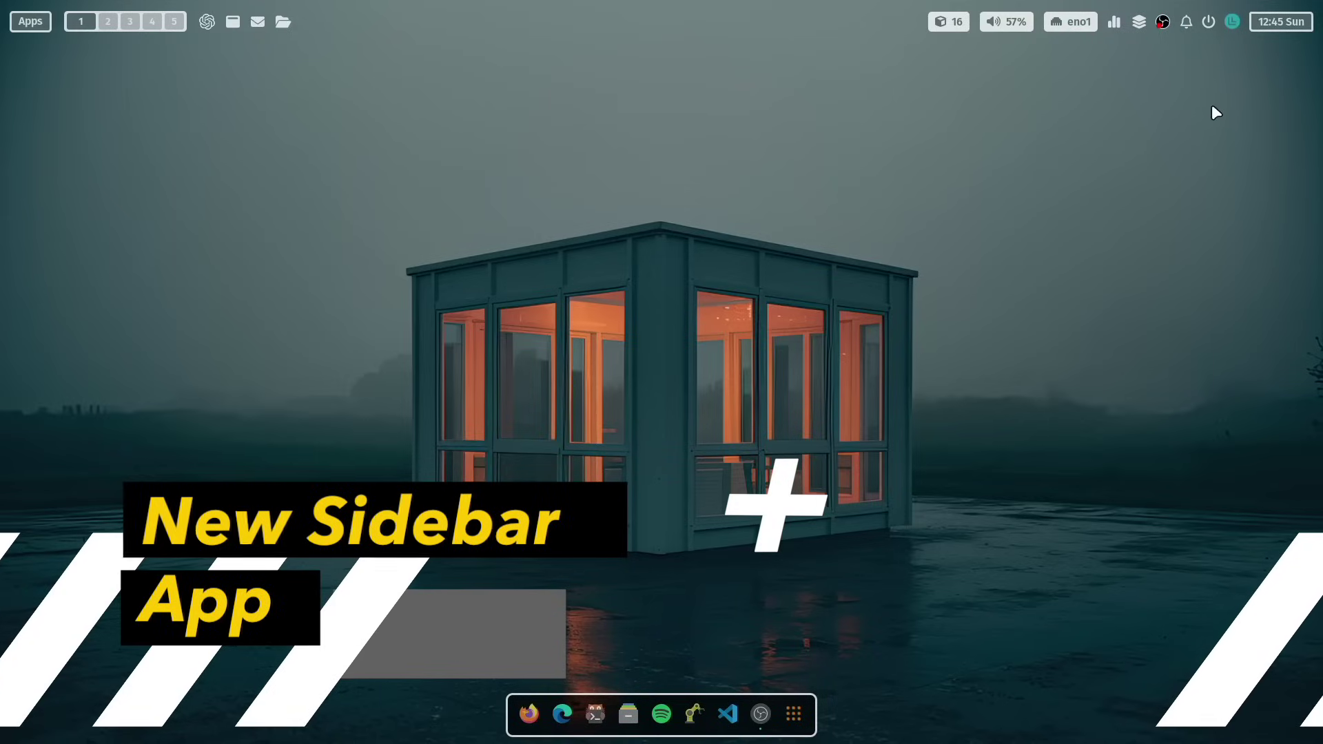
left_click(1232, 22)
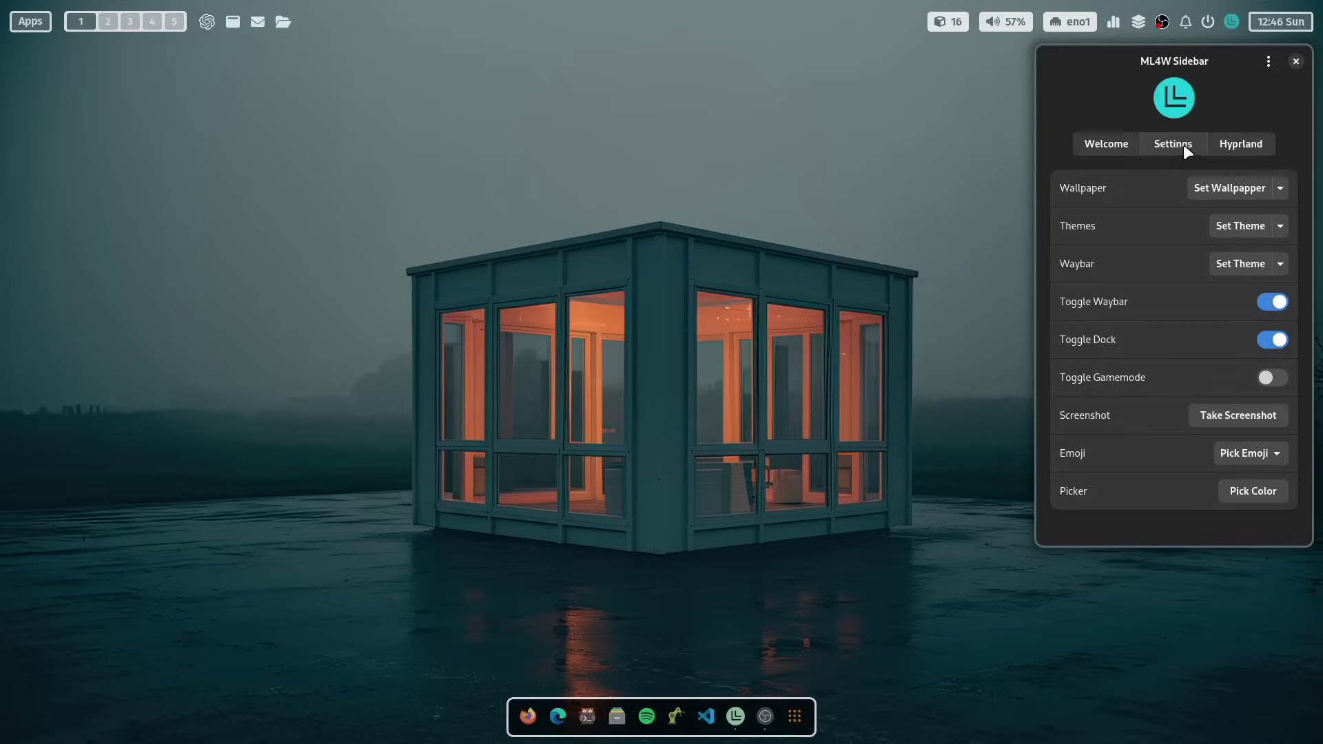
left_click(1106, 143)
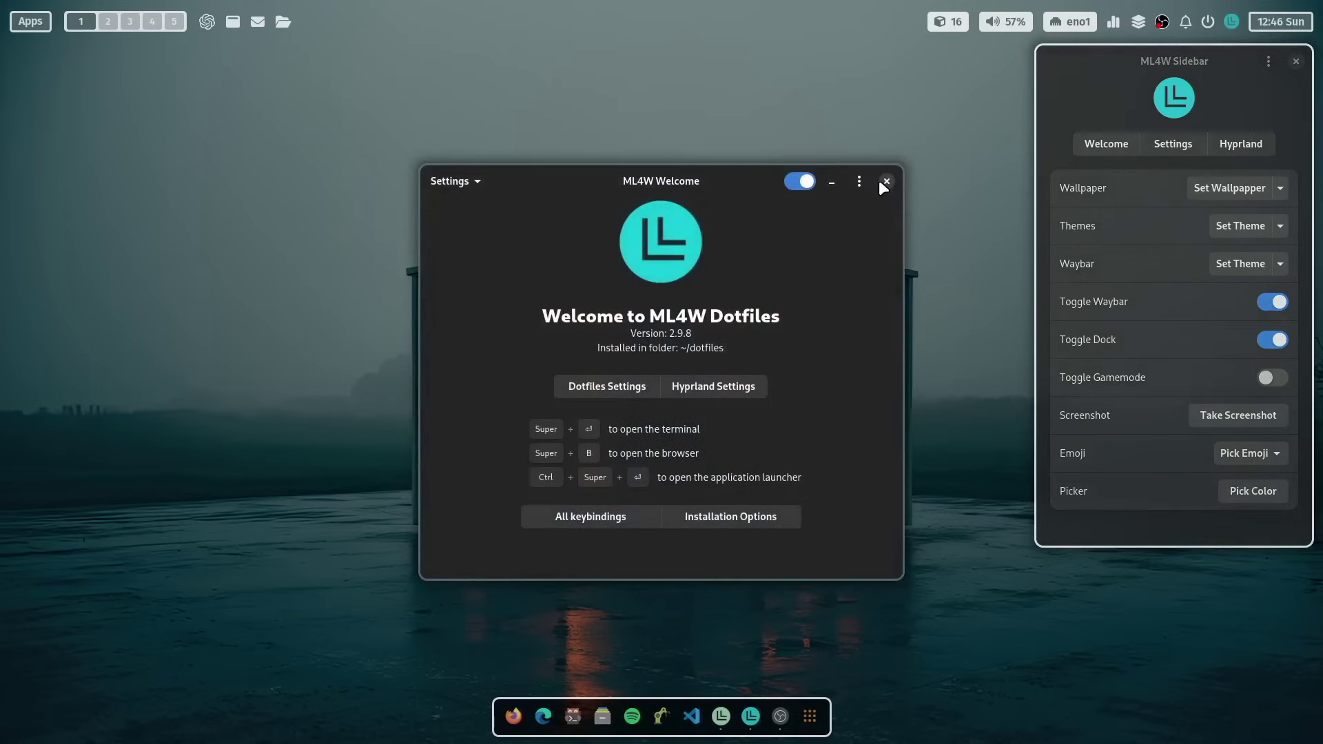
left_click(882, 182)
left_click(1181, 145)
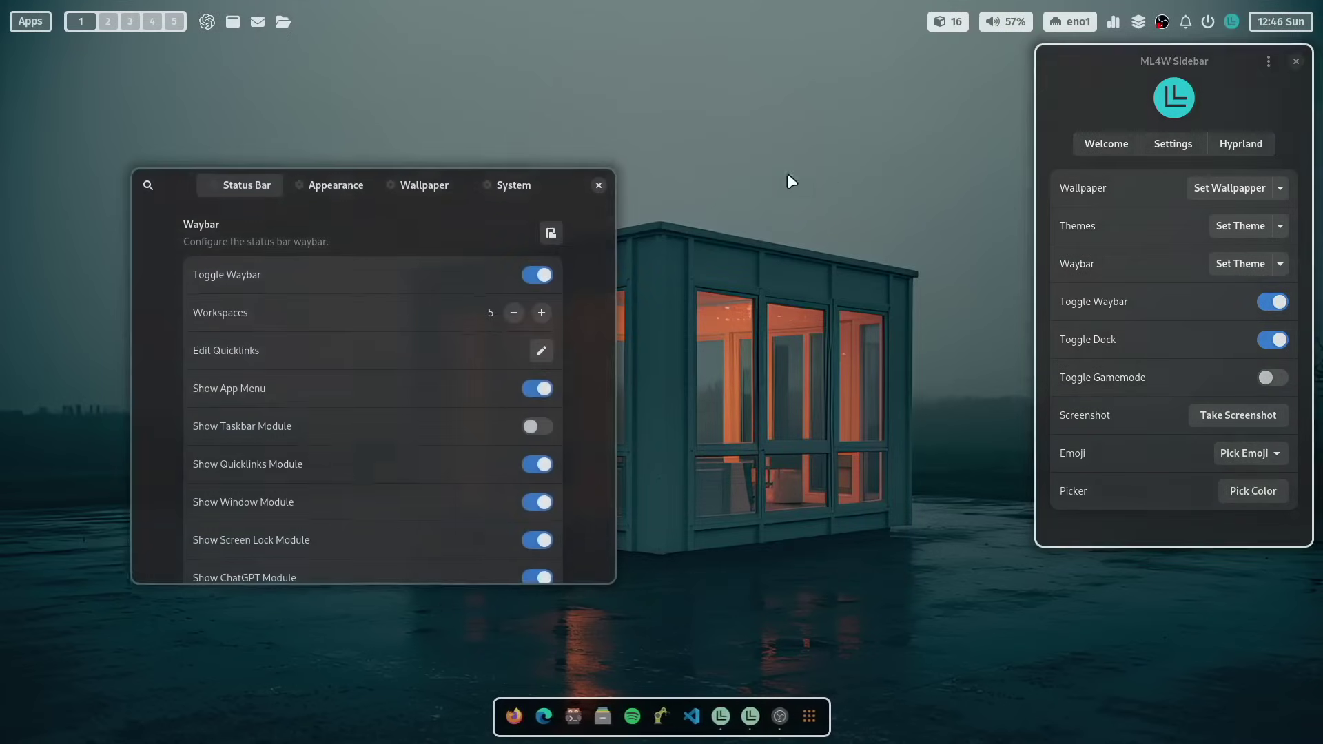
left_click(599, 165)
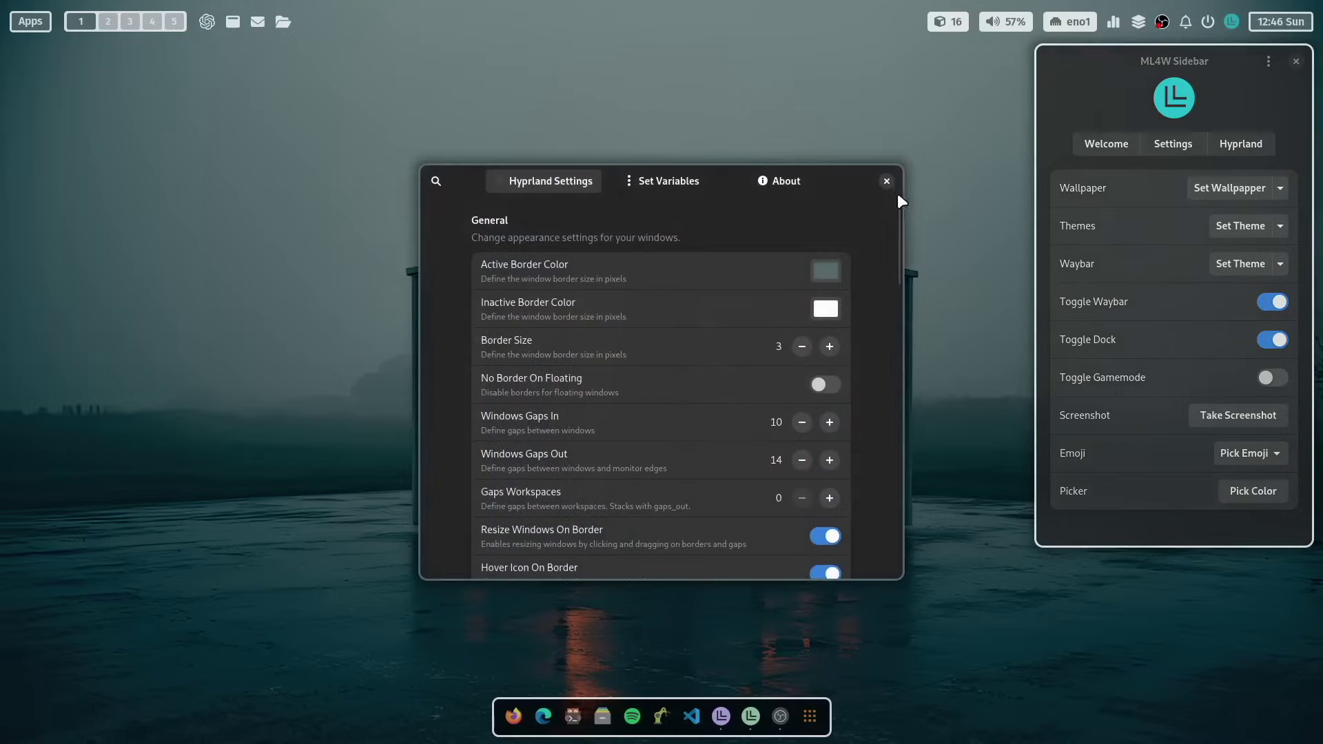
left_click(884, 201)
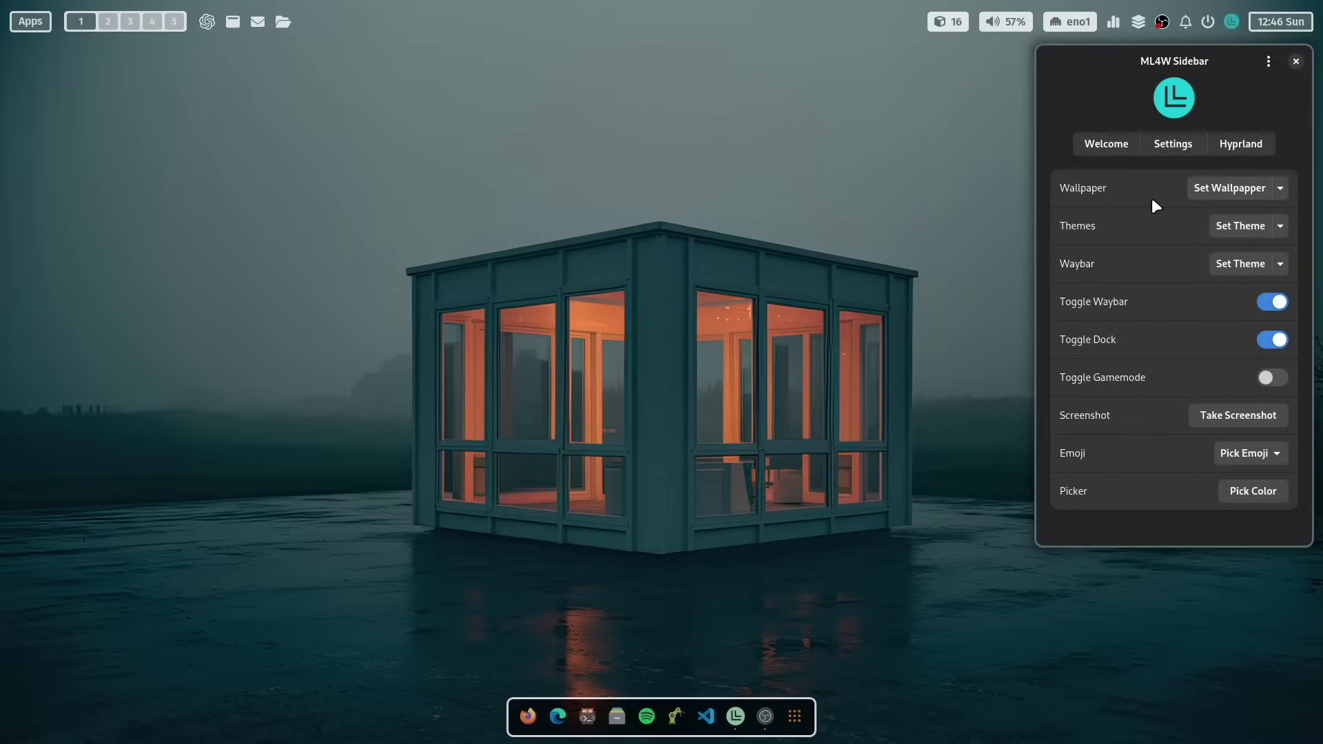
Set the desert-dune sunset image as wallpaper in Waypaper, then show the extra wallpaper options.
left_click(1231, 188)
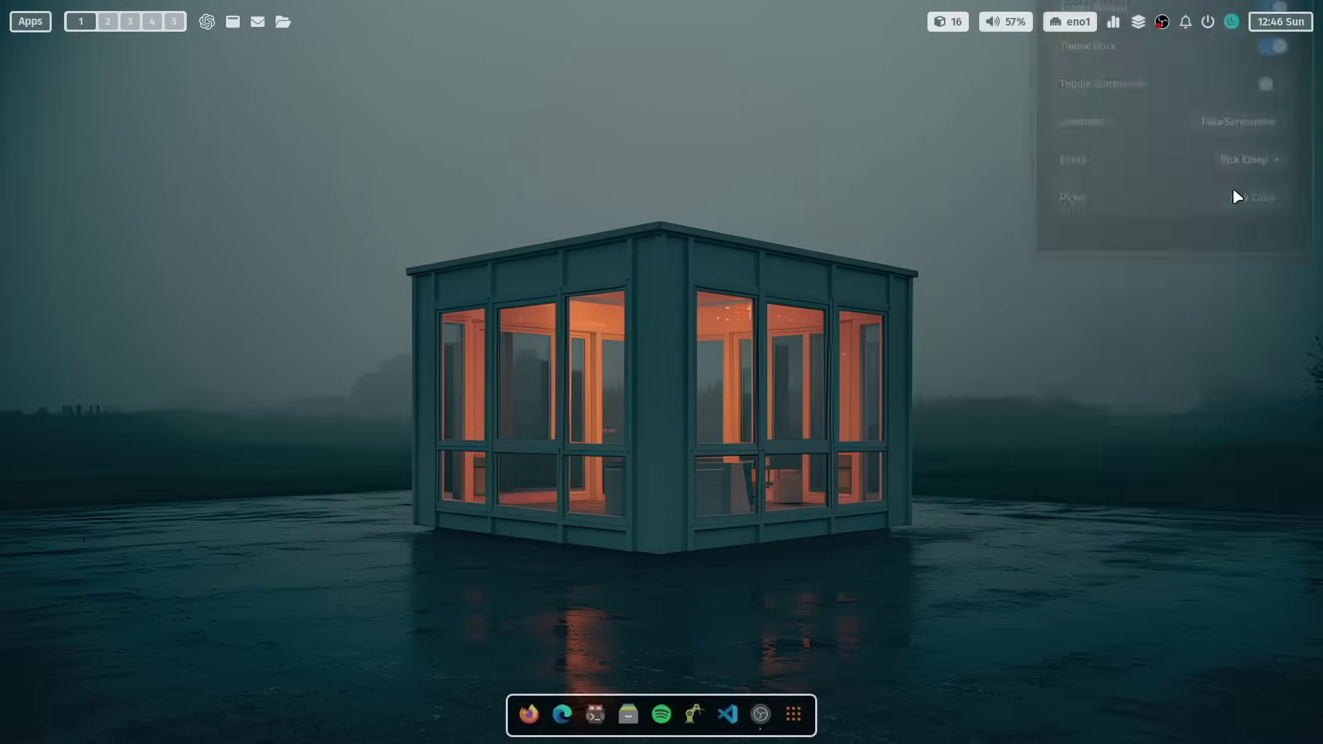
scroll(663, 266, "down", 10)
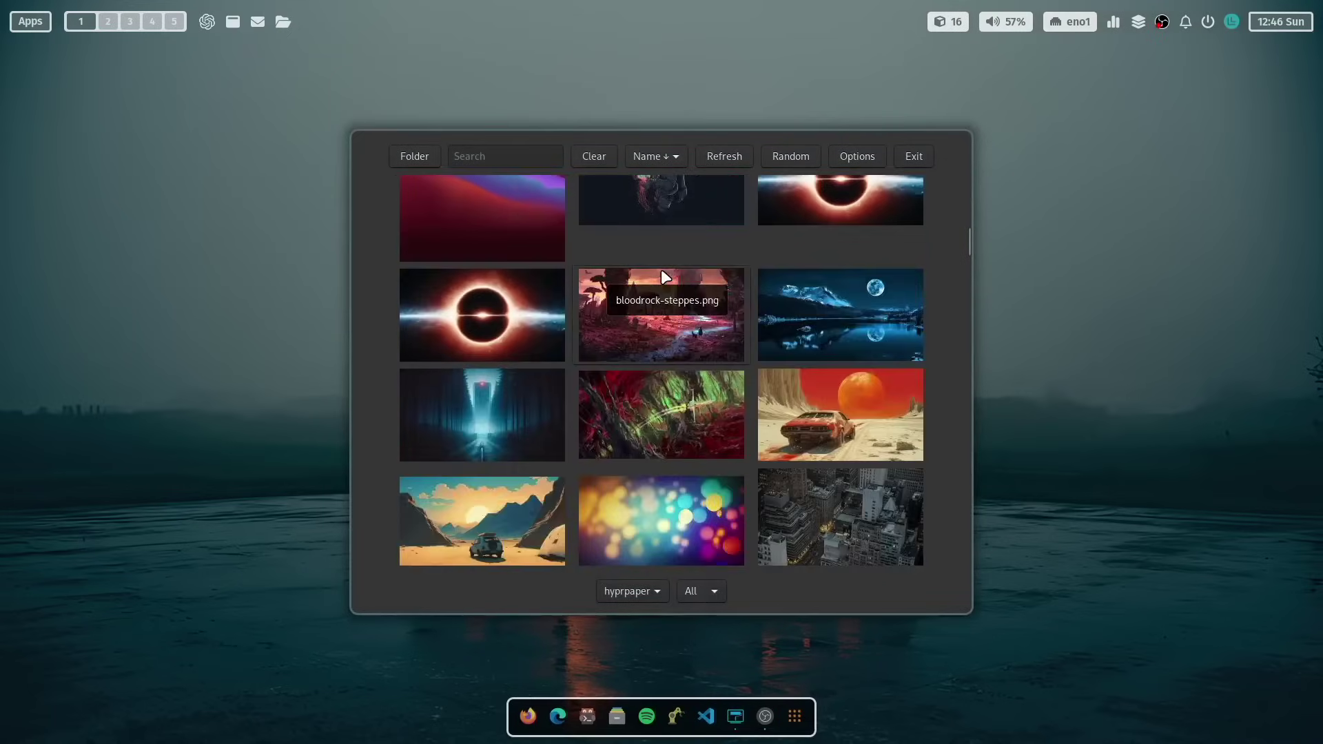
scroll(663, 276, "down", 5)
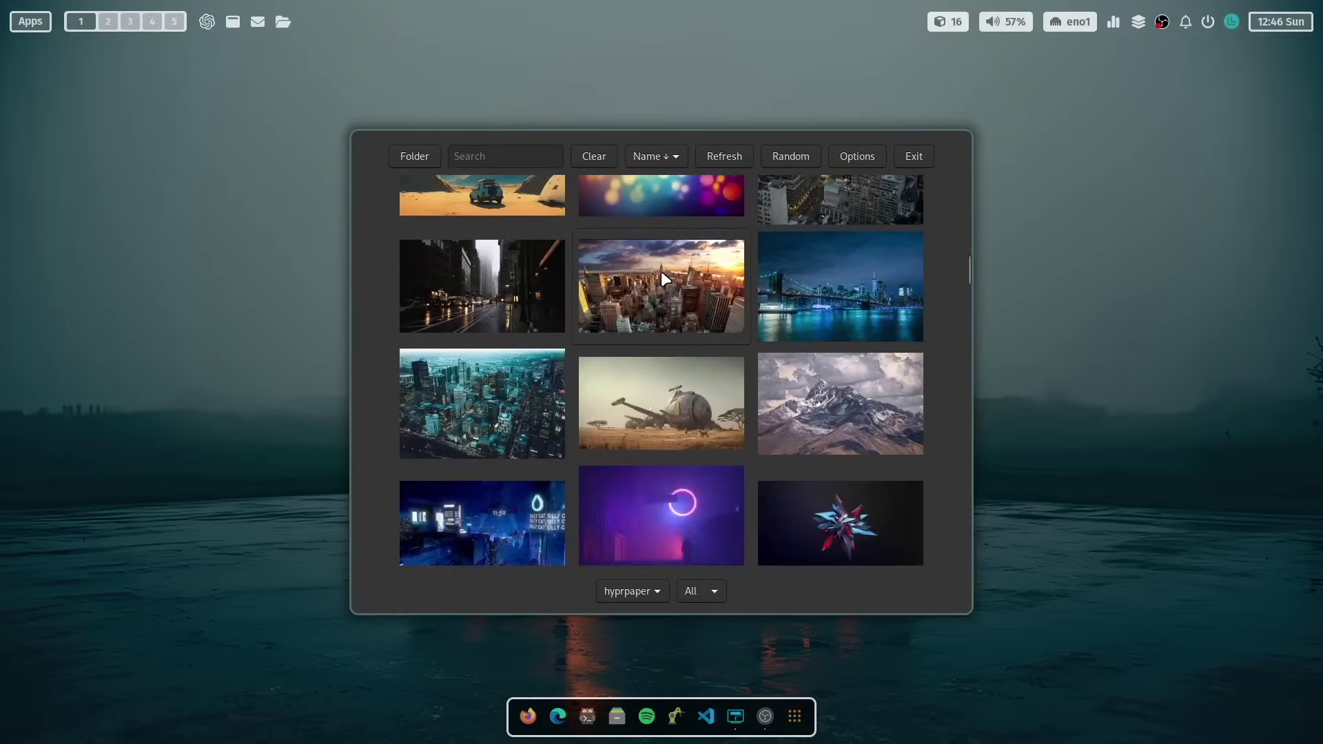
scroll(662, 276, "down", 4)
scroll(668, 360, "down", 3)
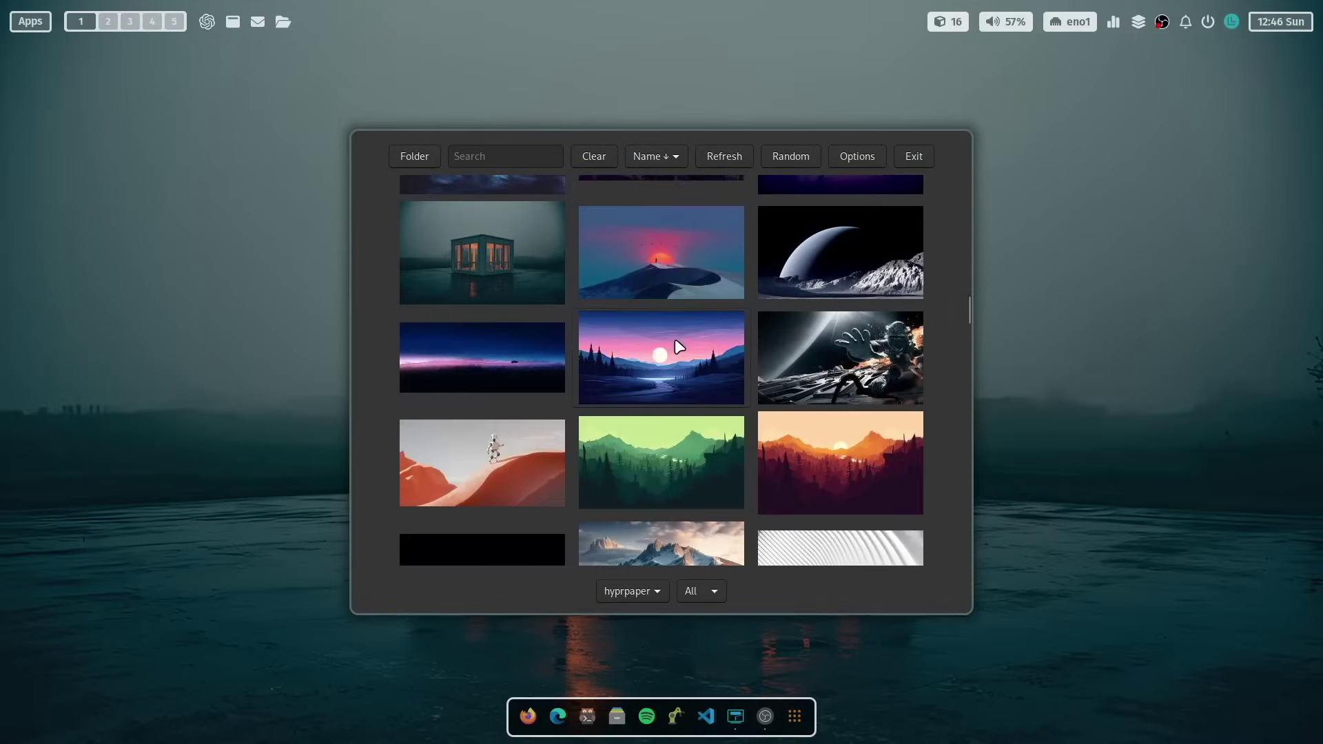
left_click(676, 271)
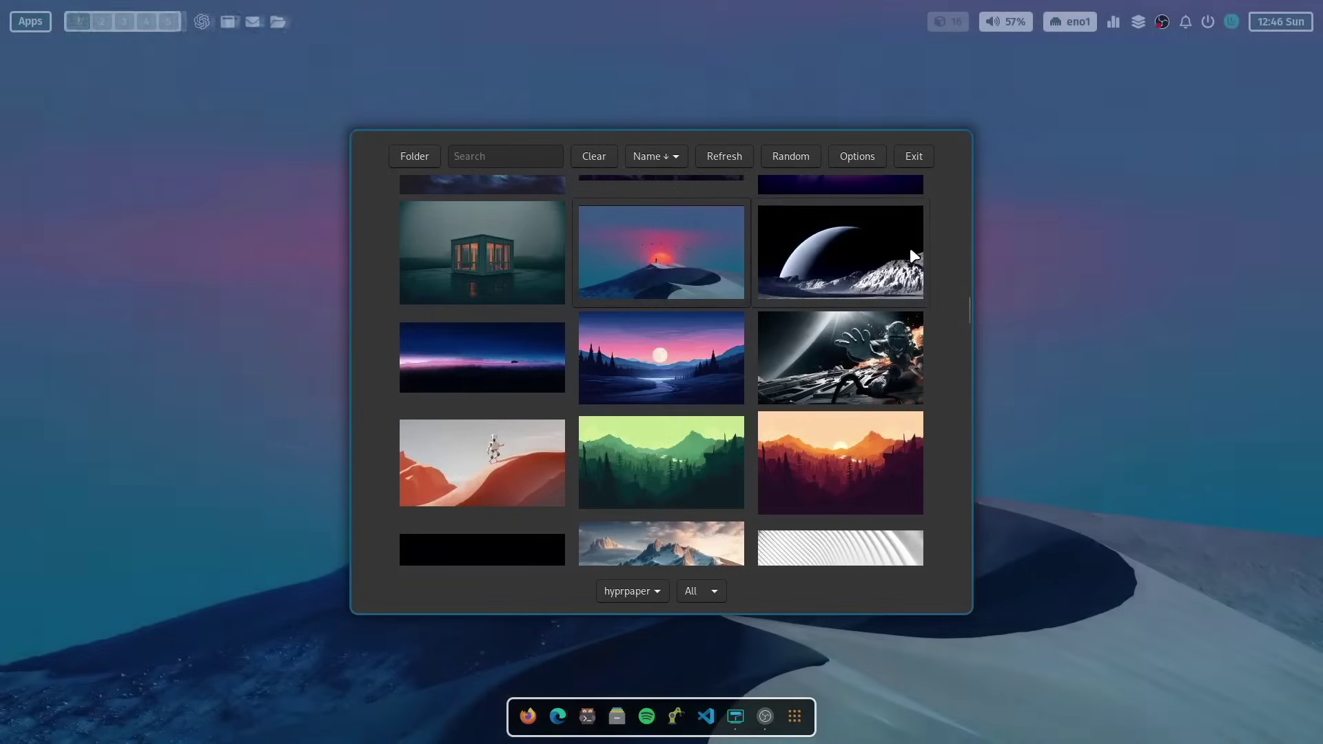
left_click(915, 154)
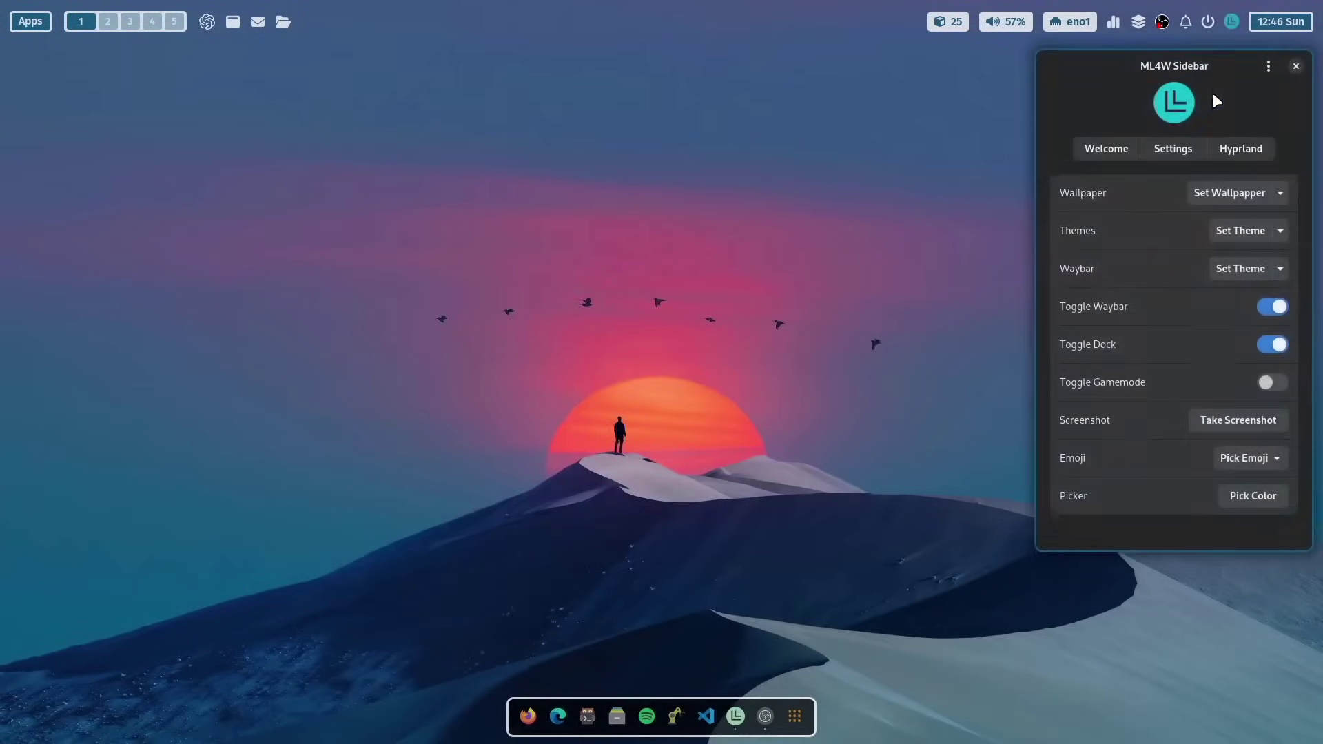
left_click(1280, 188)
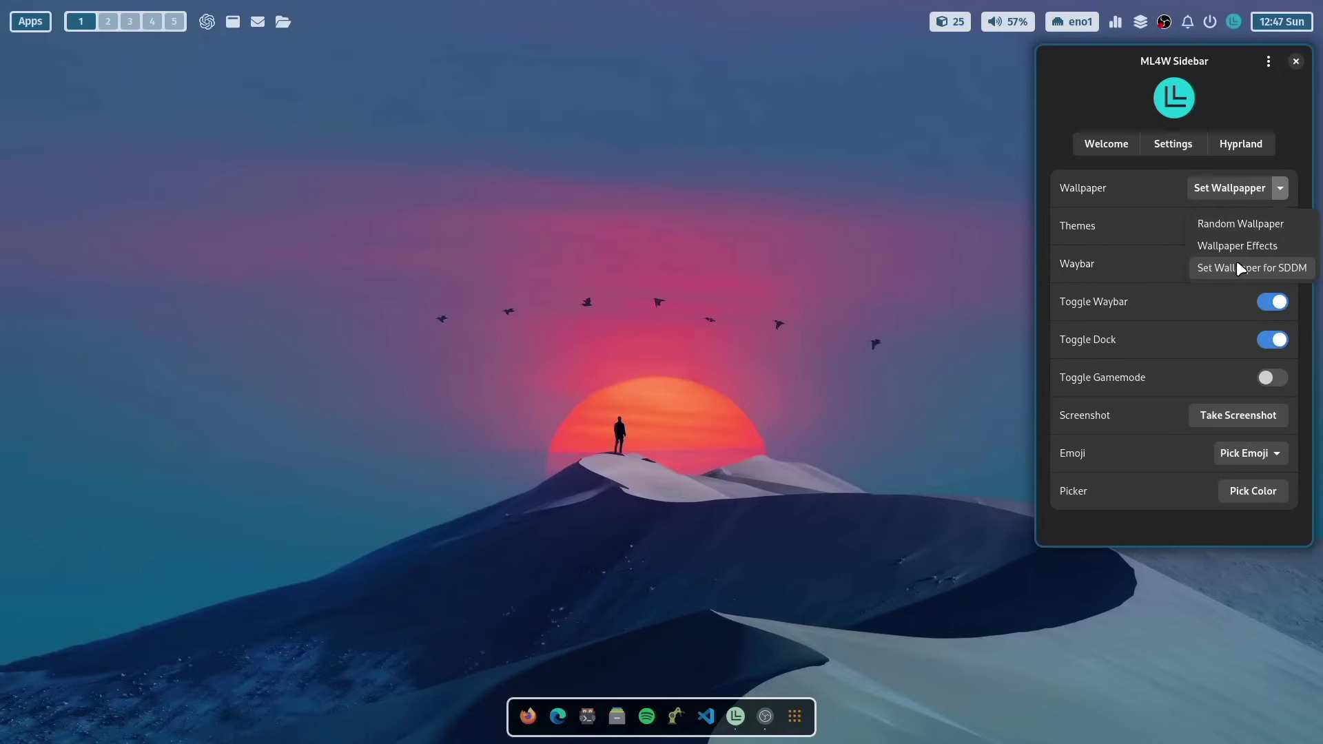
Apply the ML4W Blur White Waybar theme by searching 'white'.
left_click(1042, 230)
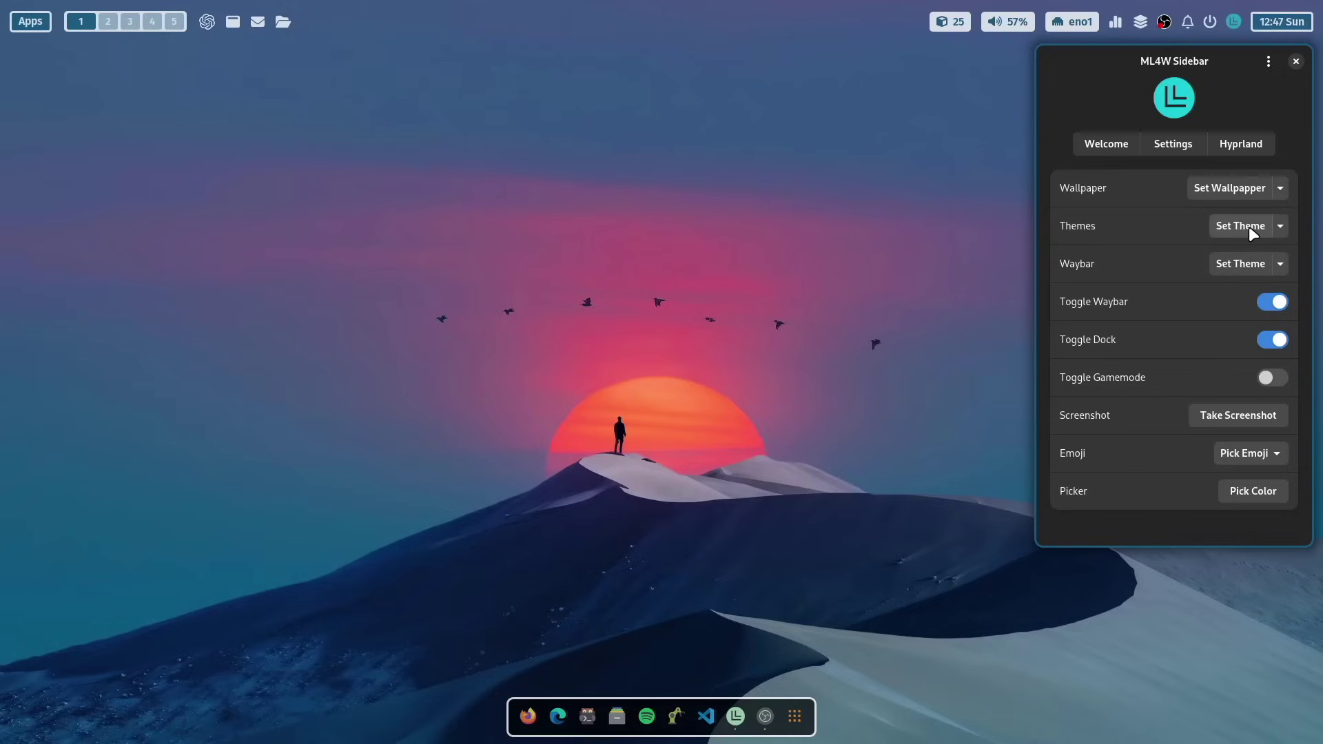
left_click(1243, 264)
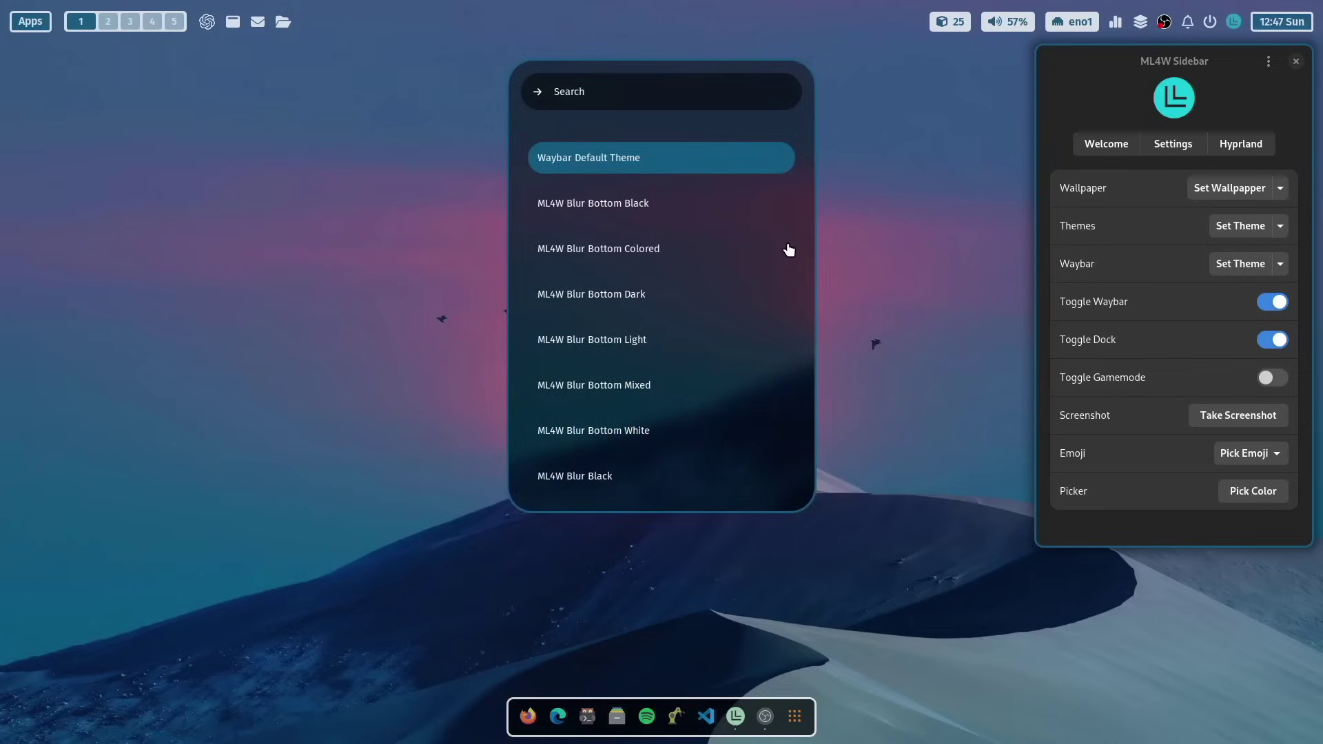
type("white")
key("Down")
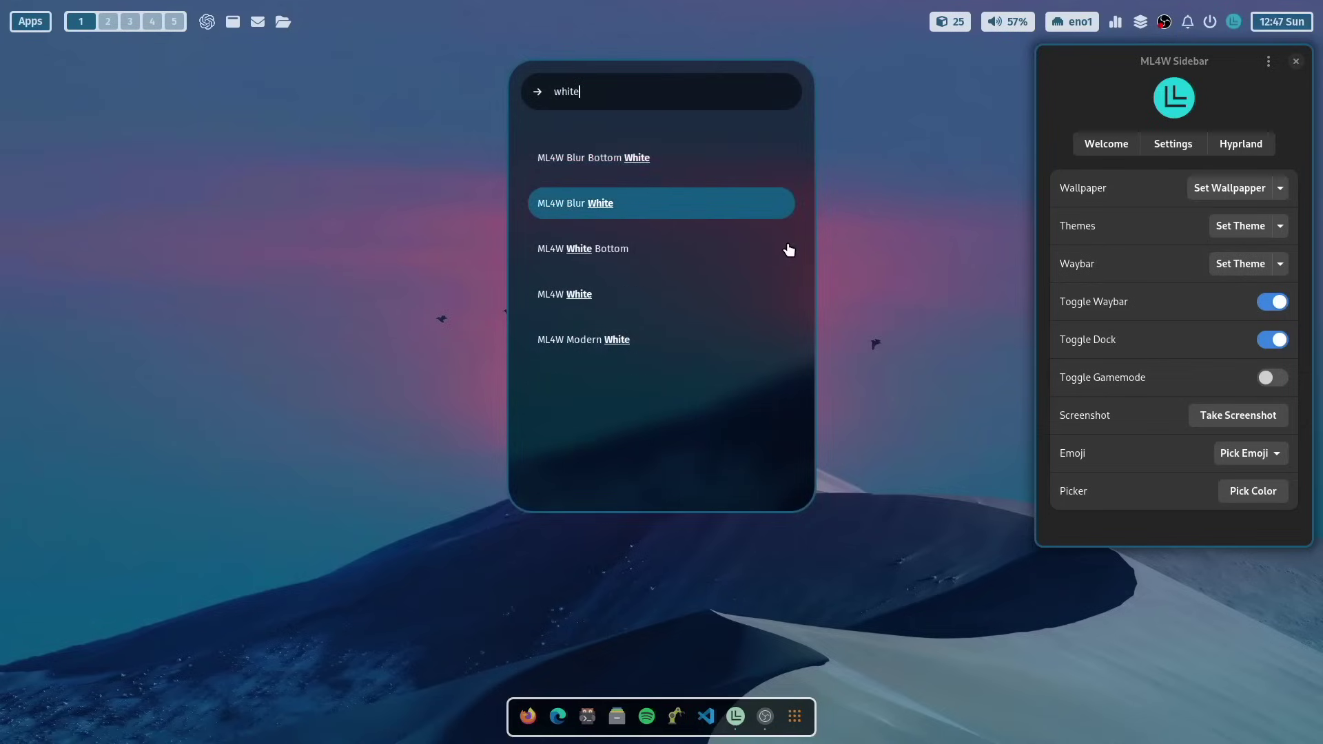
key("Return")
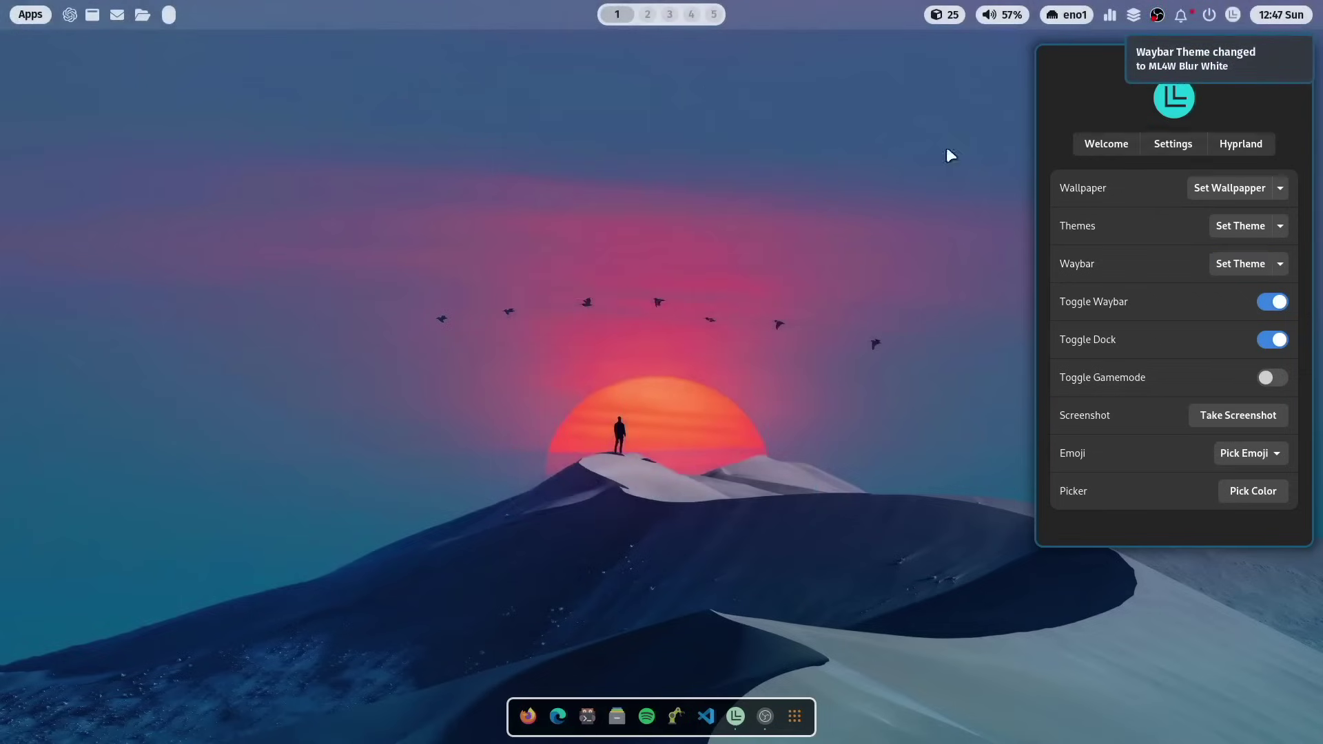
Switch the Waybar theme to ML4W Modern White by searching 'modern'.
left_click(1239, 263)
type("modern")
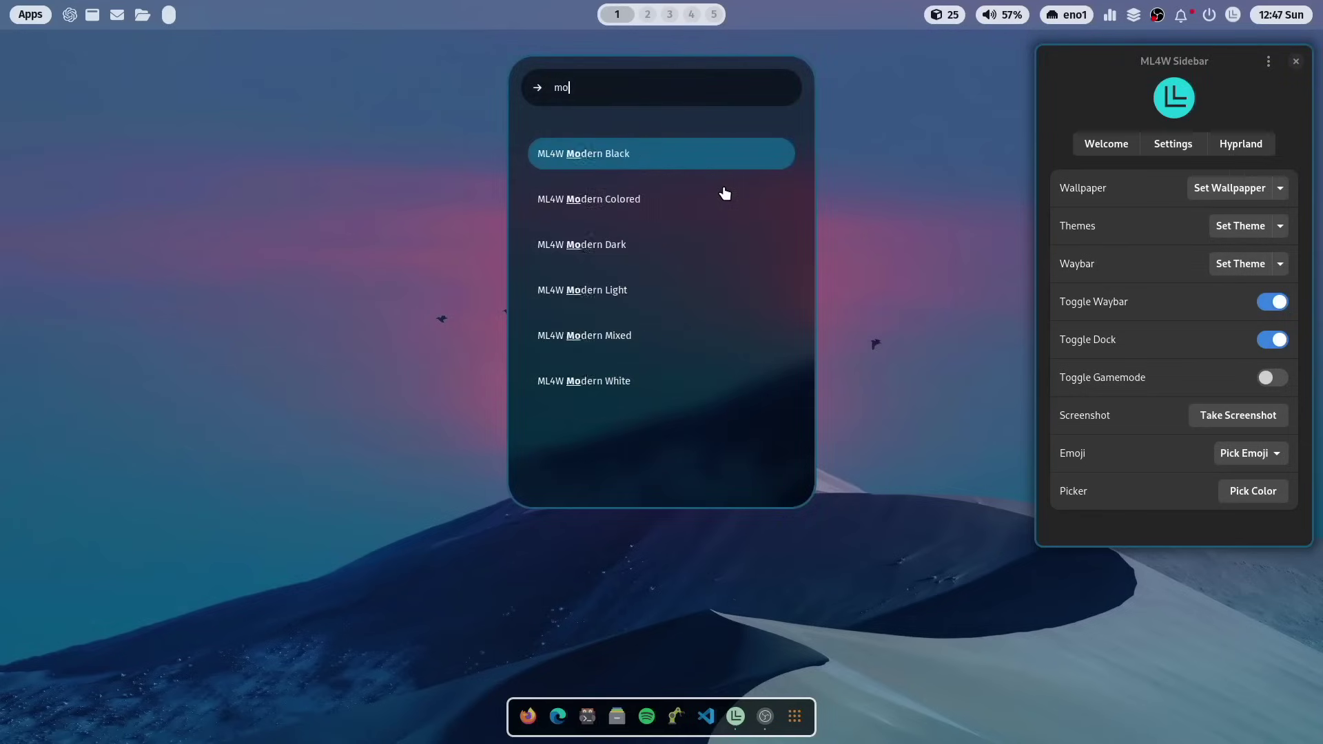
key("Down")
key("Down")
key("Down")
key("Down")
key("Down")
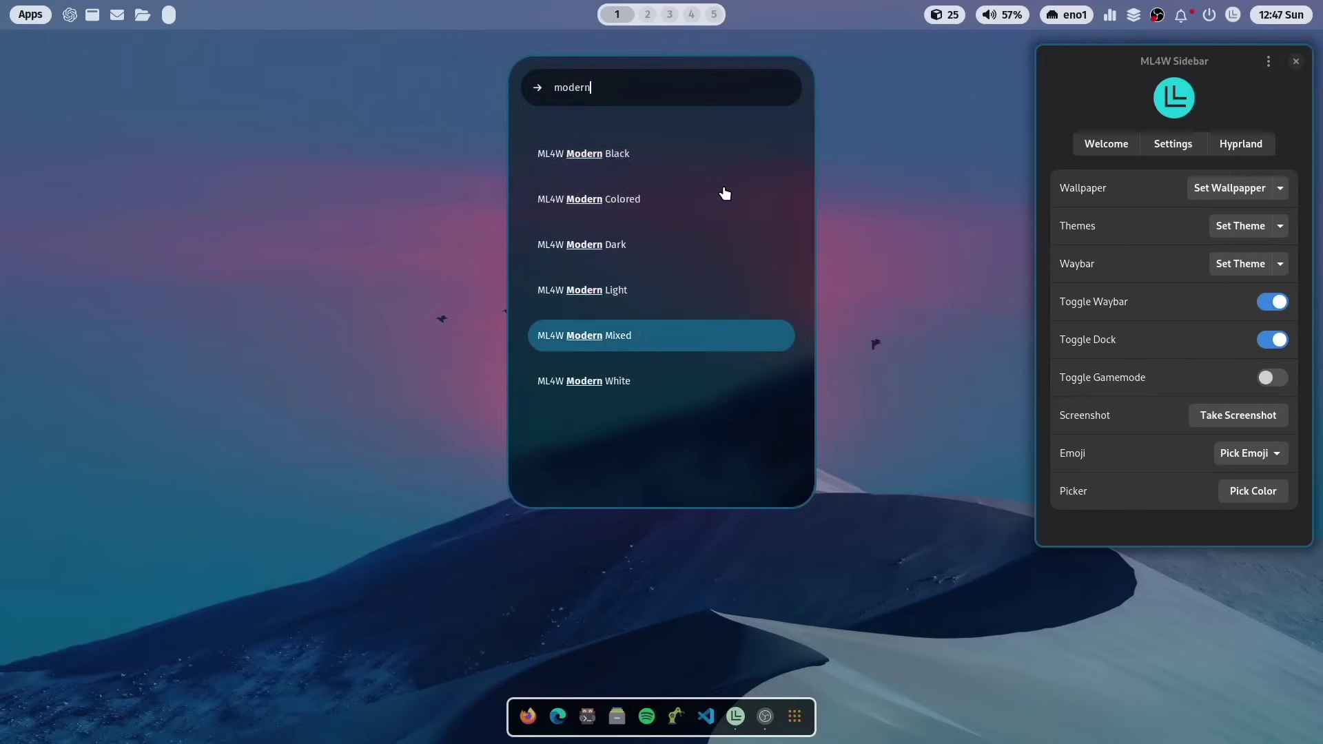
key("Return")
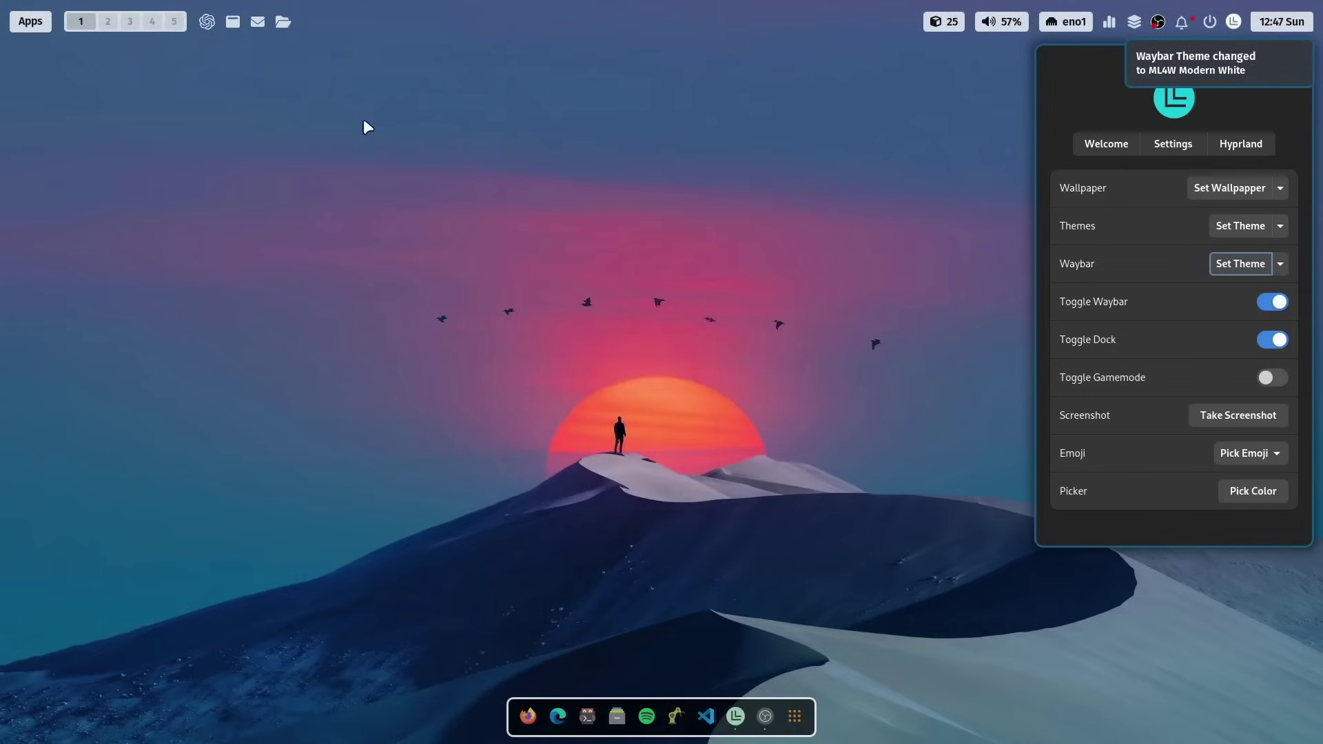
left_click(1293, 53)
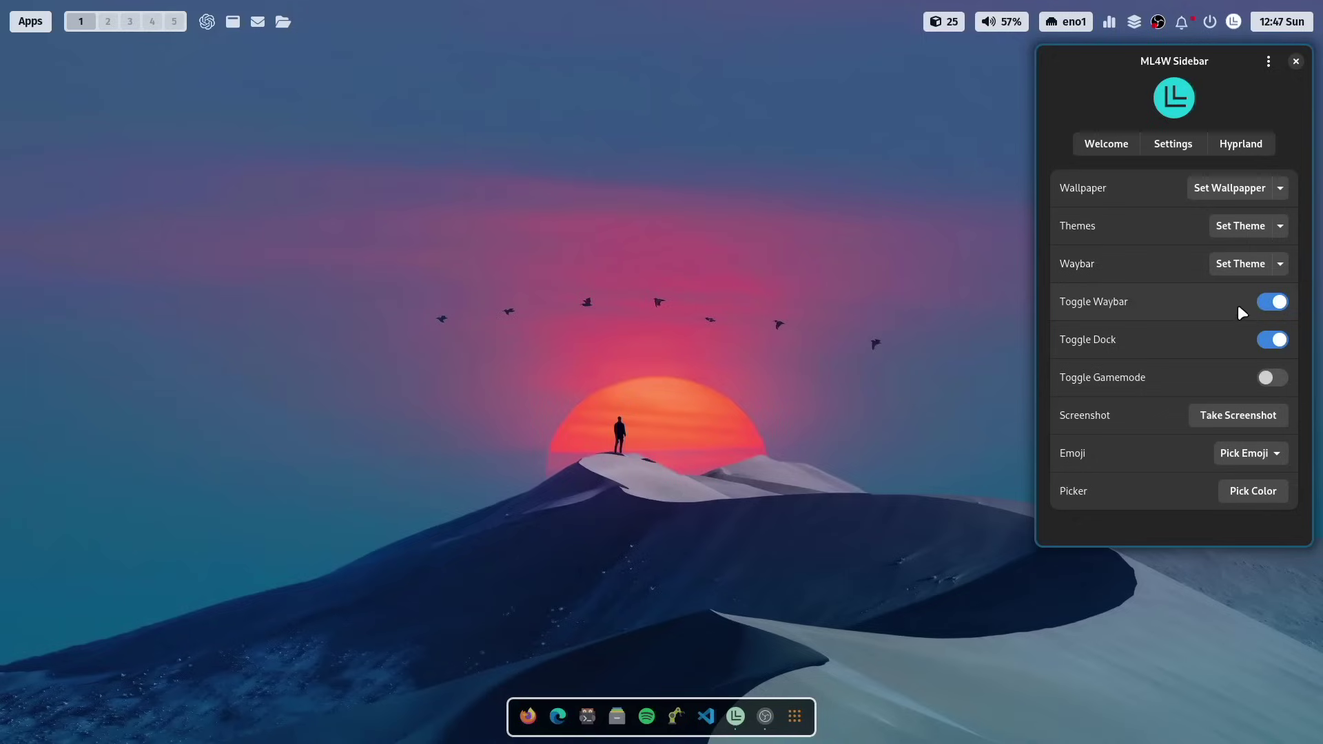
Hide Waybar and the dock, then open two kitty terminals.
left_click(1274, 305)
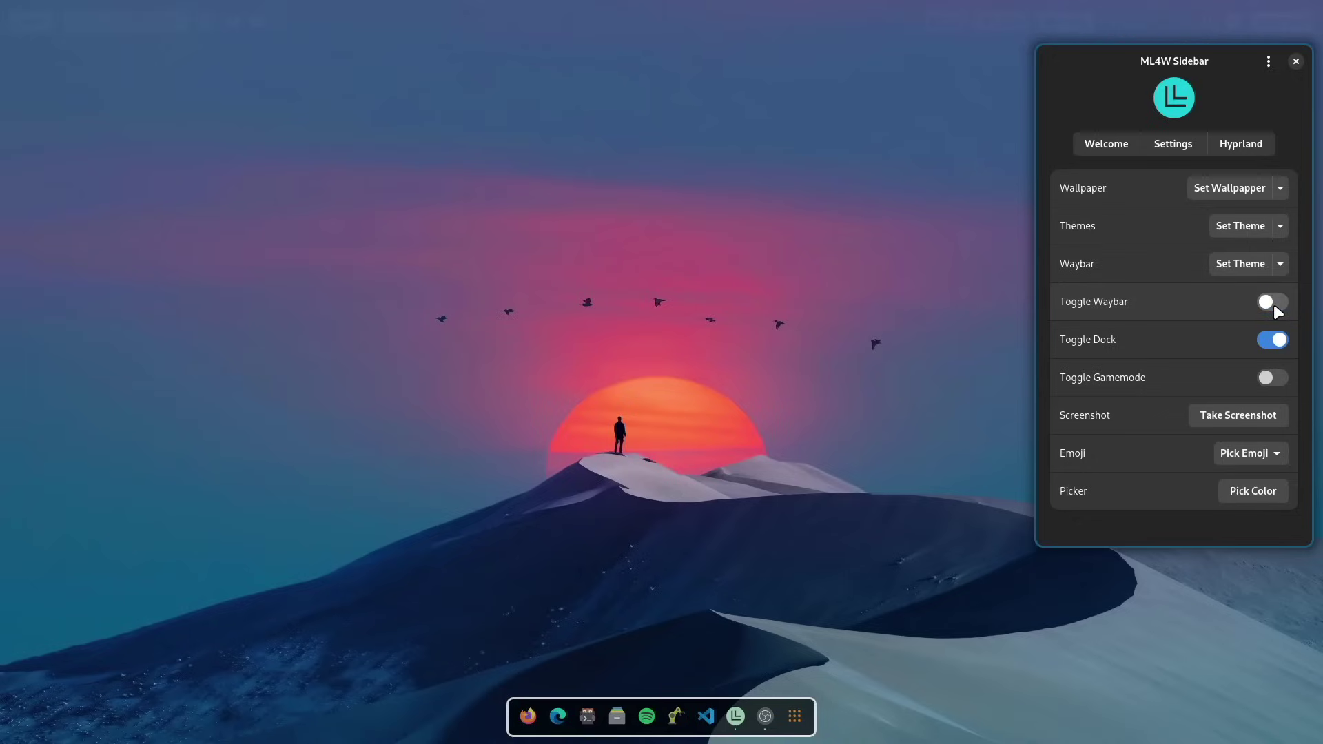
left_click(1272, 342)
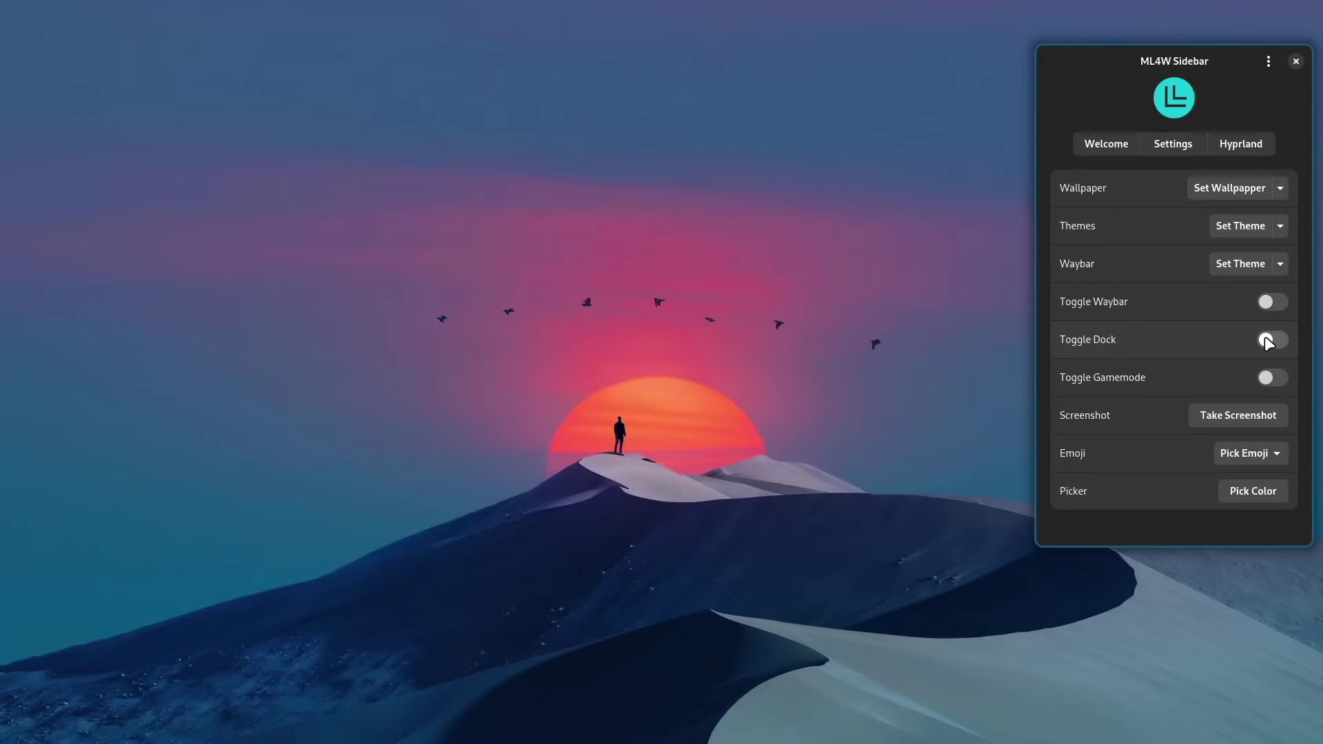
key("super+Return")
key("super+Return")
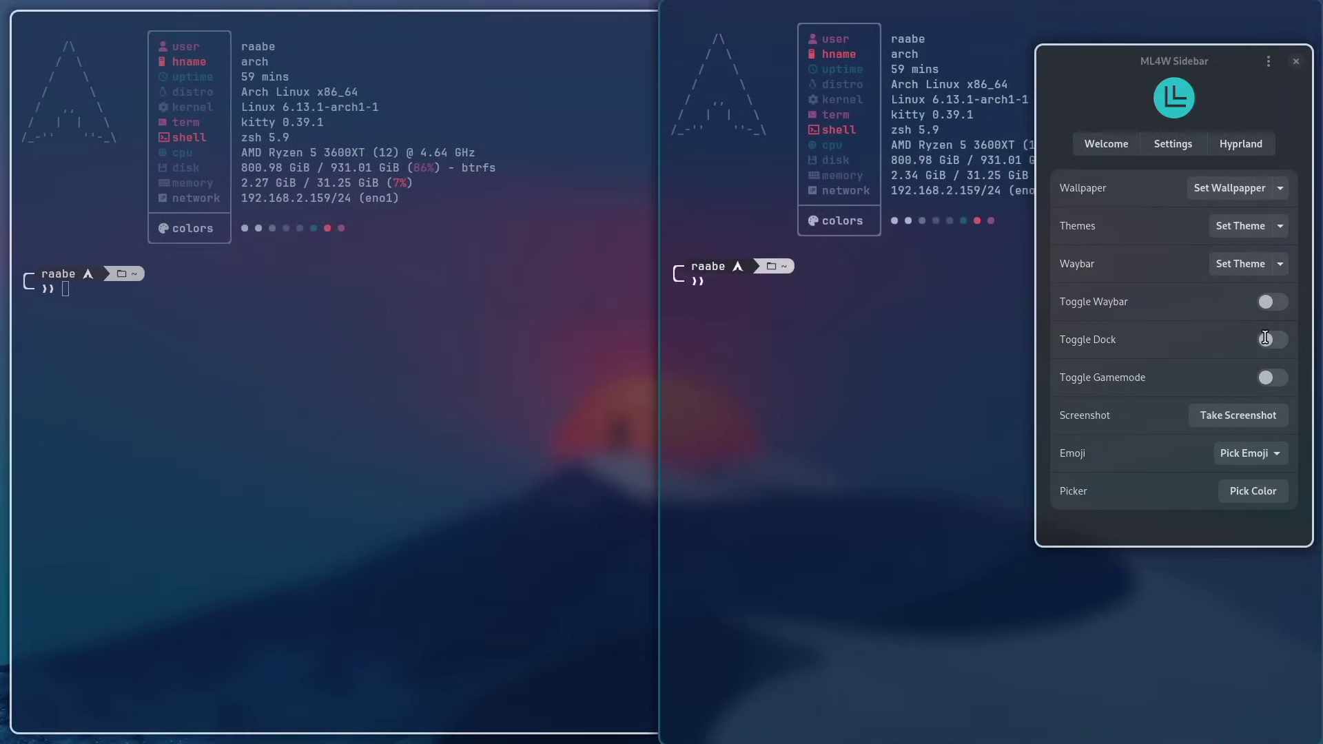
Float the two terminals and drag them into overlapping positions, then bring the dock back.
left_click_drag(752, 715, 317, 390)
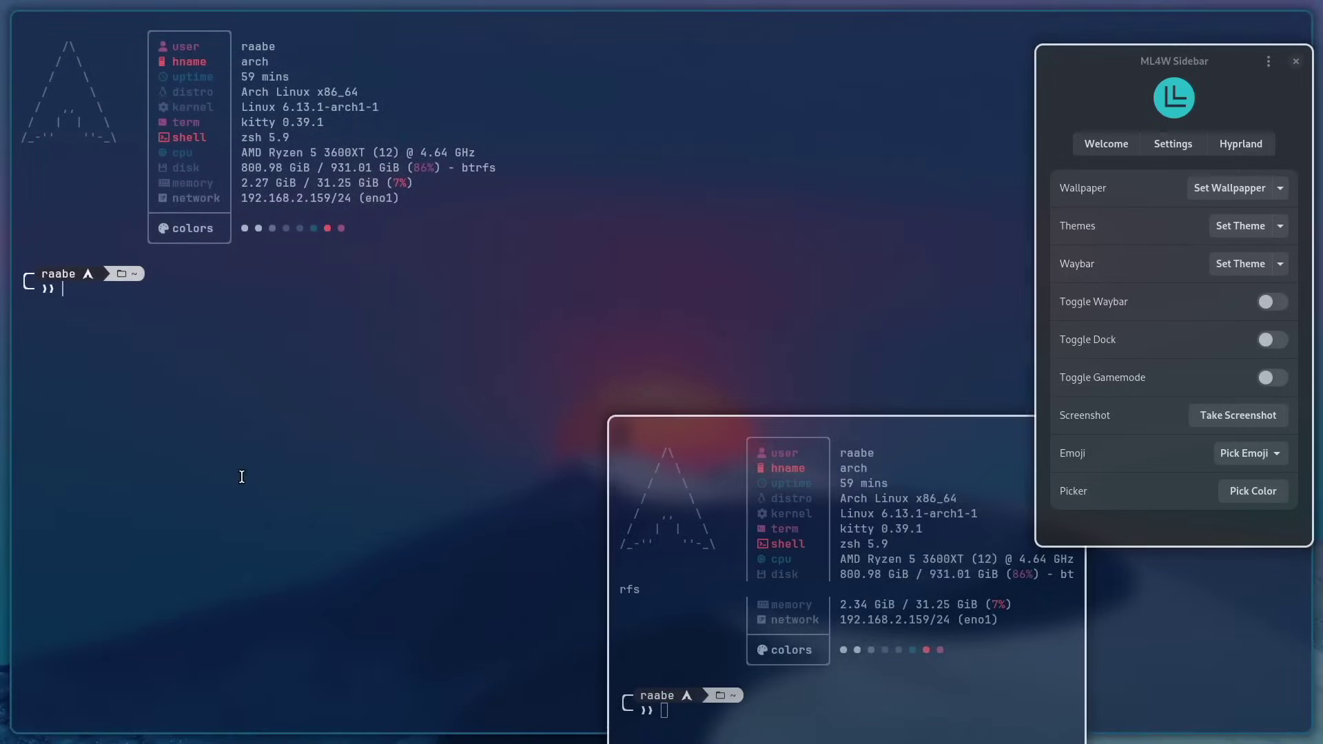
key("super+t")
left_click_drag(696, 512, 391, 246)
left_click_drag(848, 586, 710, 417)
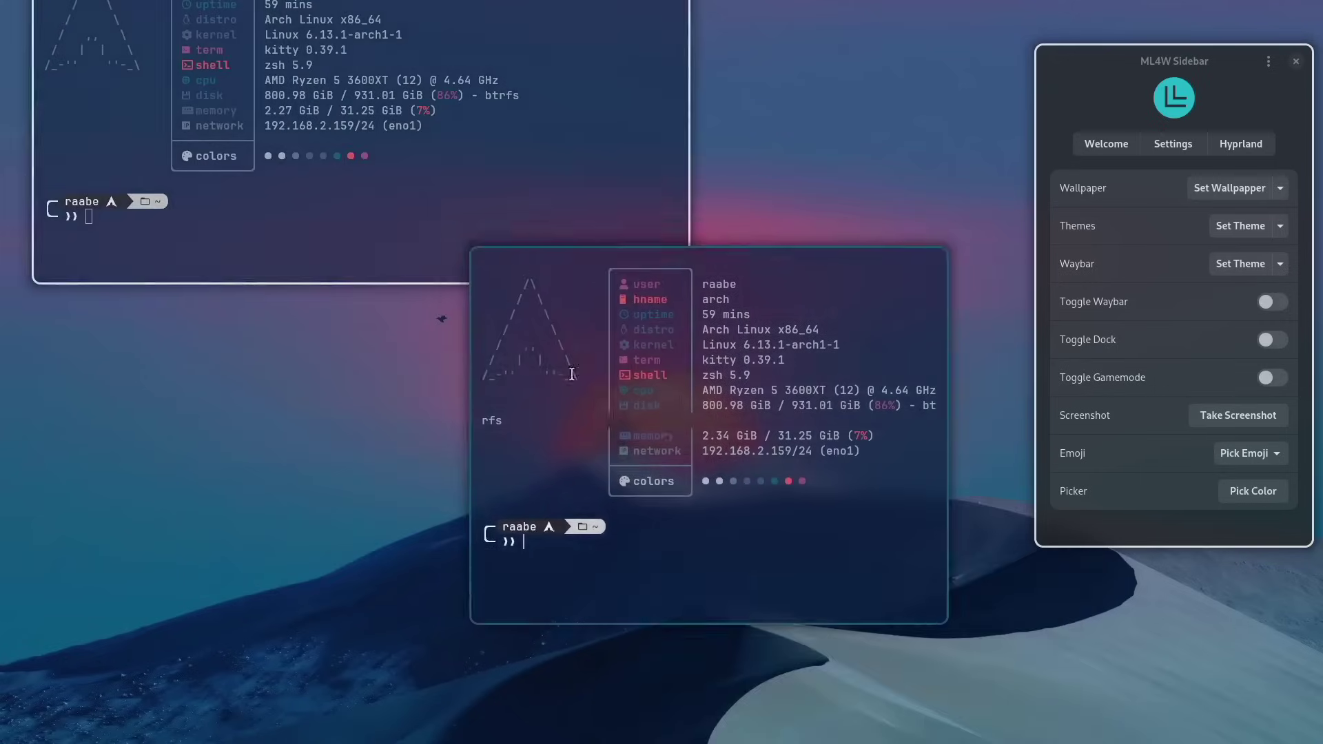
left_click_drag(482, 163, 481, 331)
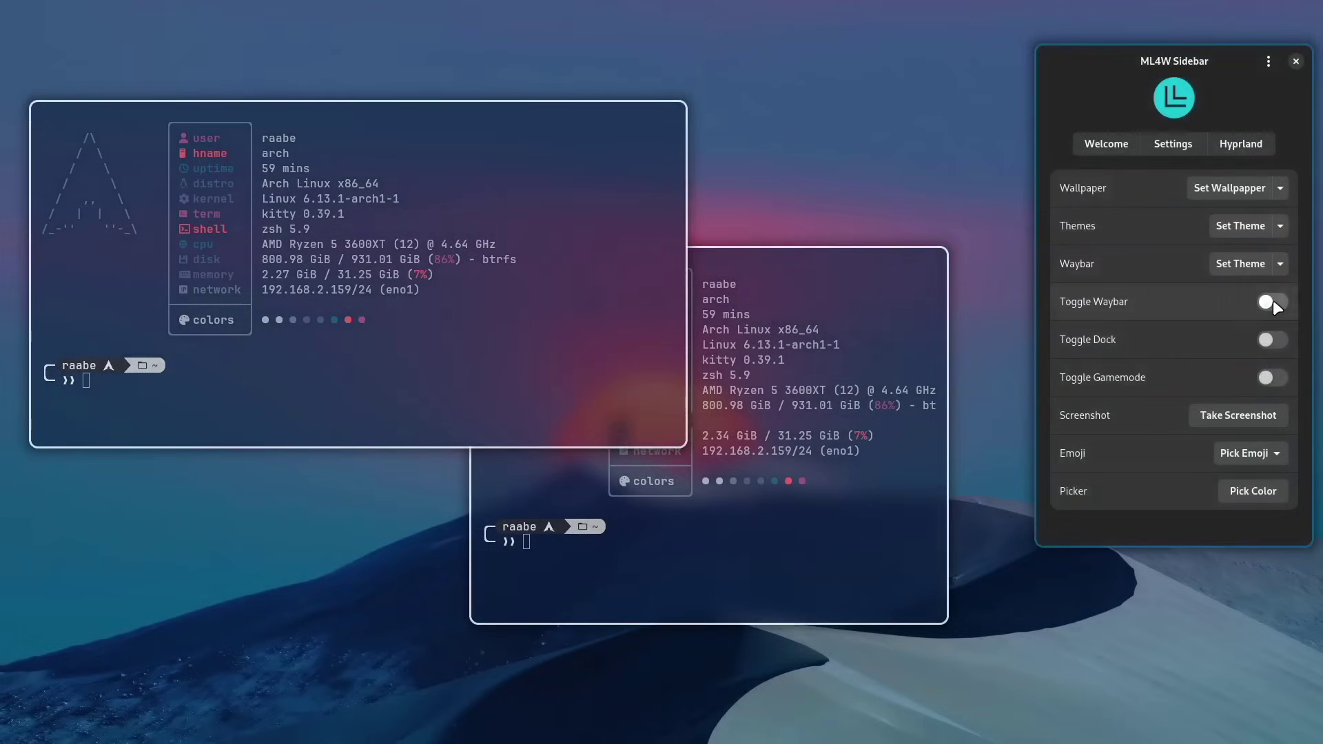
left_click(1275, 339)
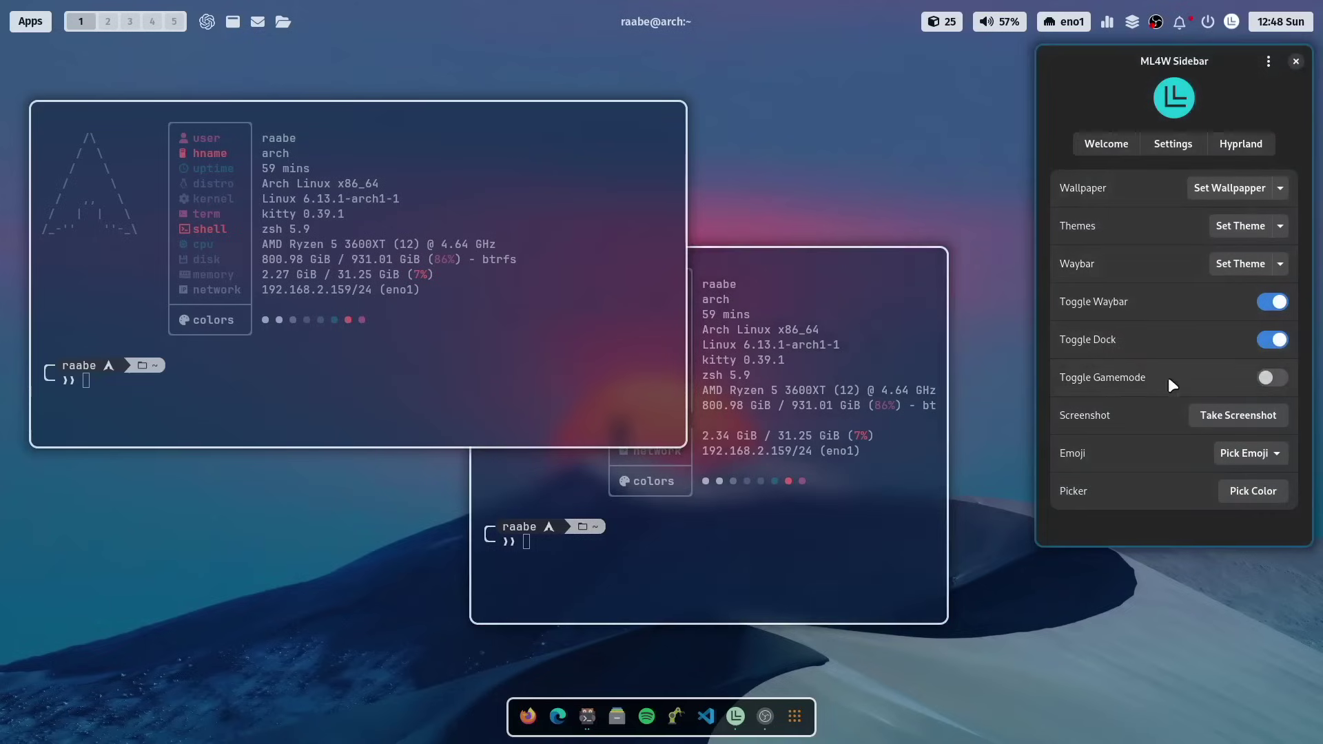
With gamemode on, tile the two terminals, flip between workspaces 1 and 2, then disable gamemode.
left_click(1272, 376)
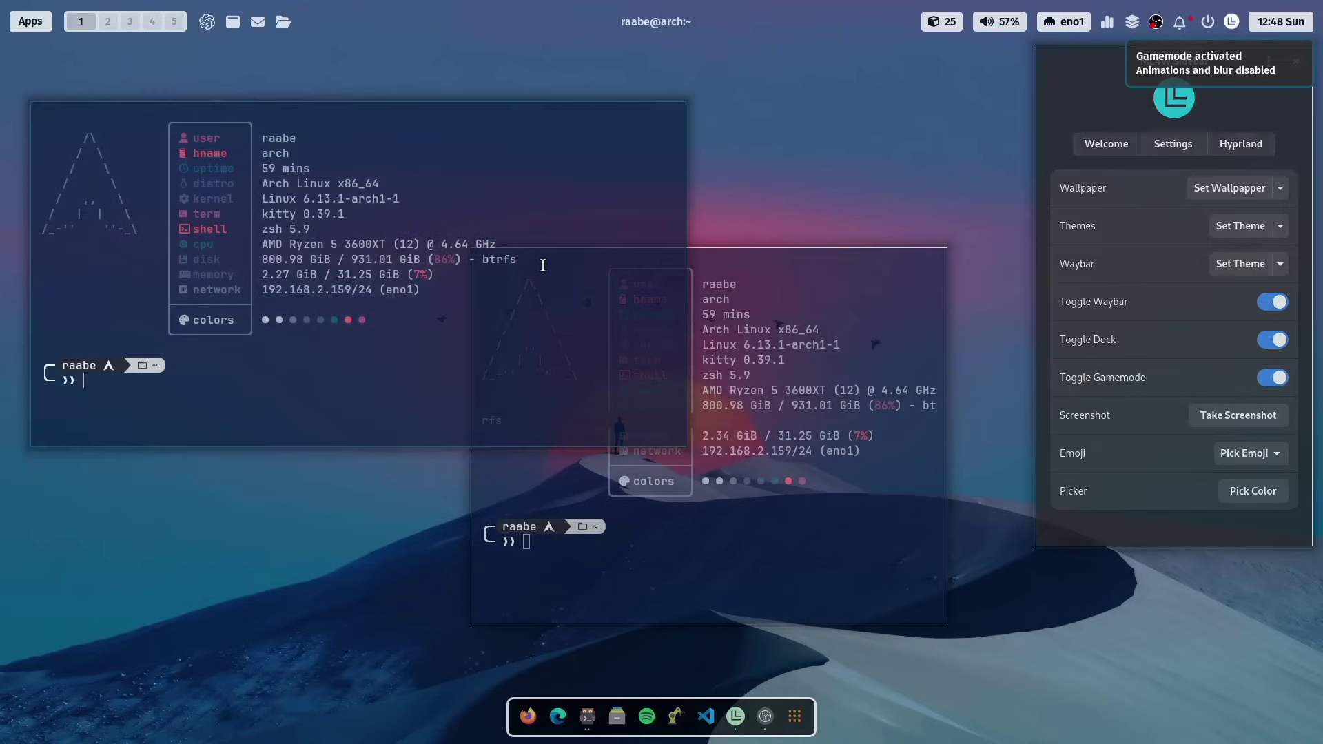
key("super+t")
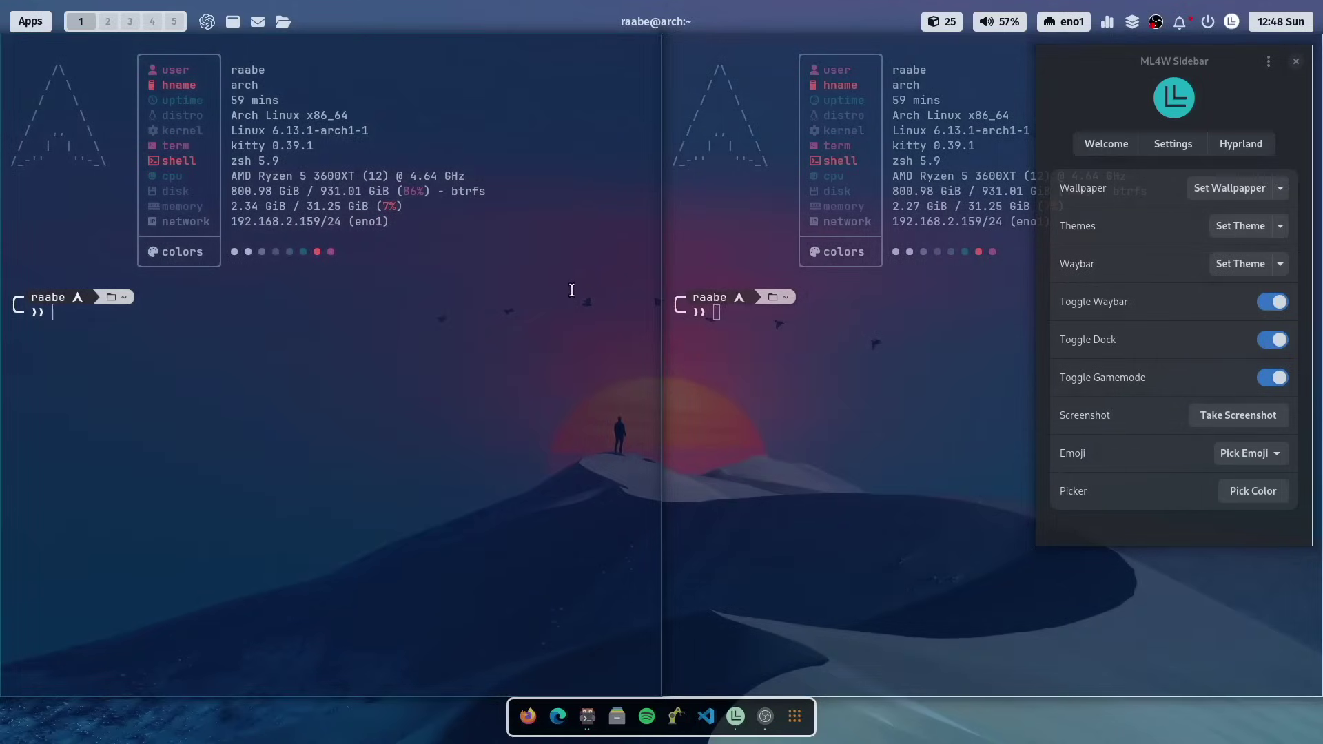
key("super+2")
key("super+1")
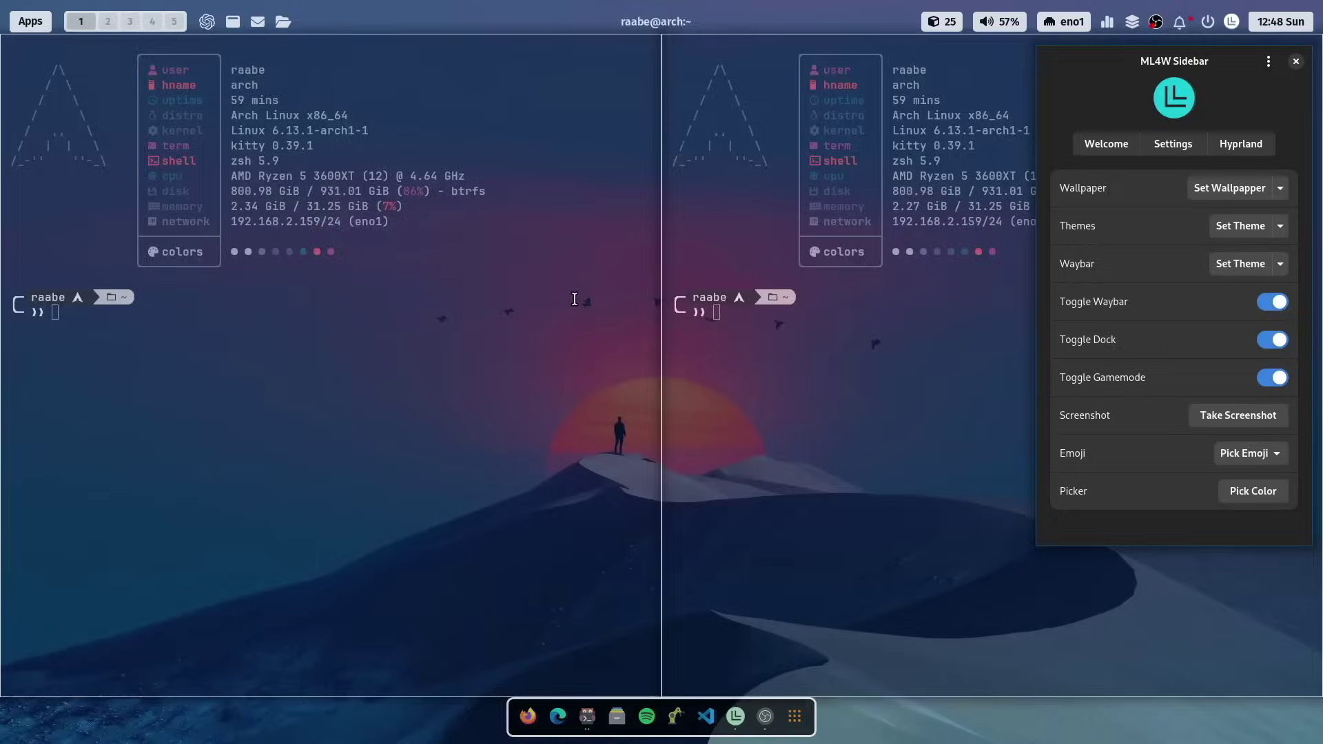
key("super+2")
key("super+1")
key("super+2")
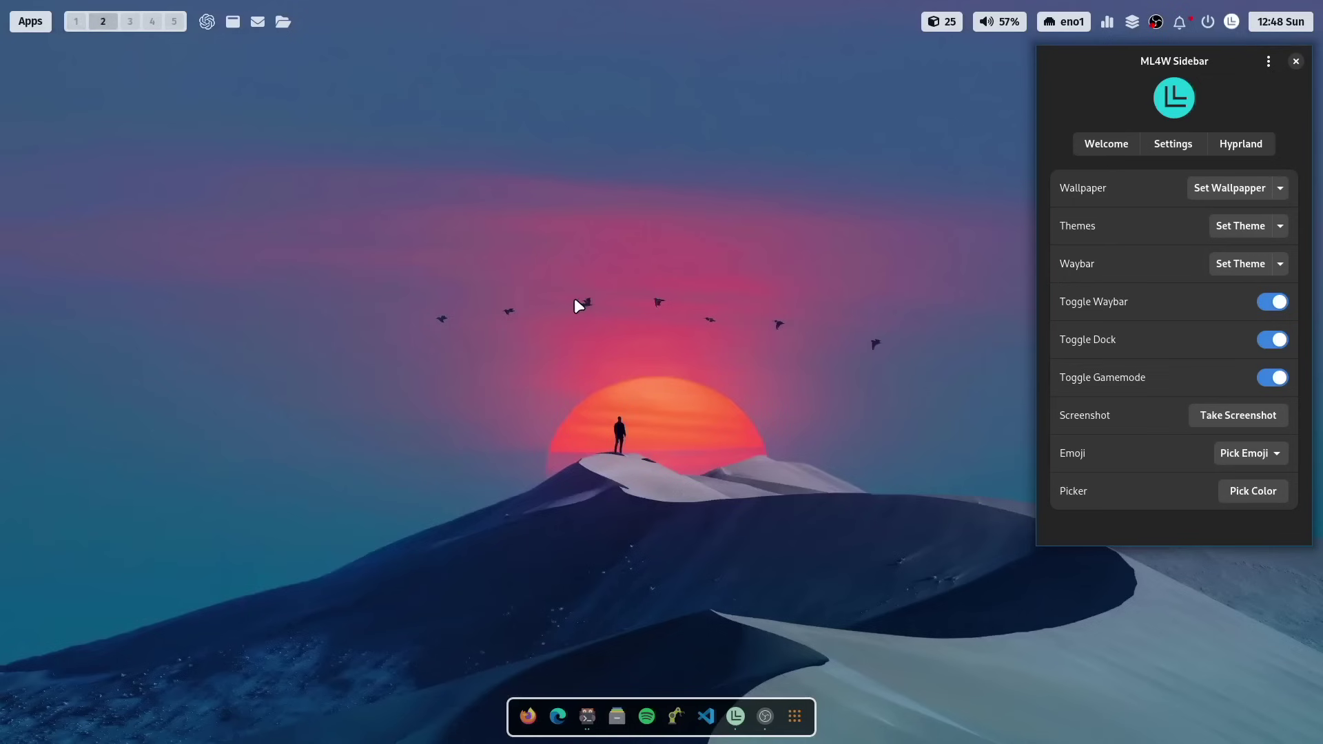
key("super+1")
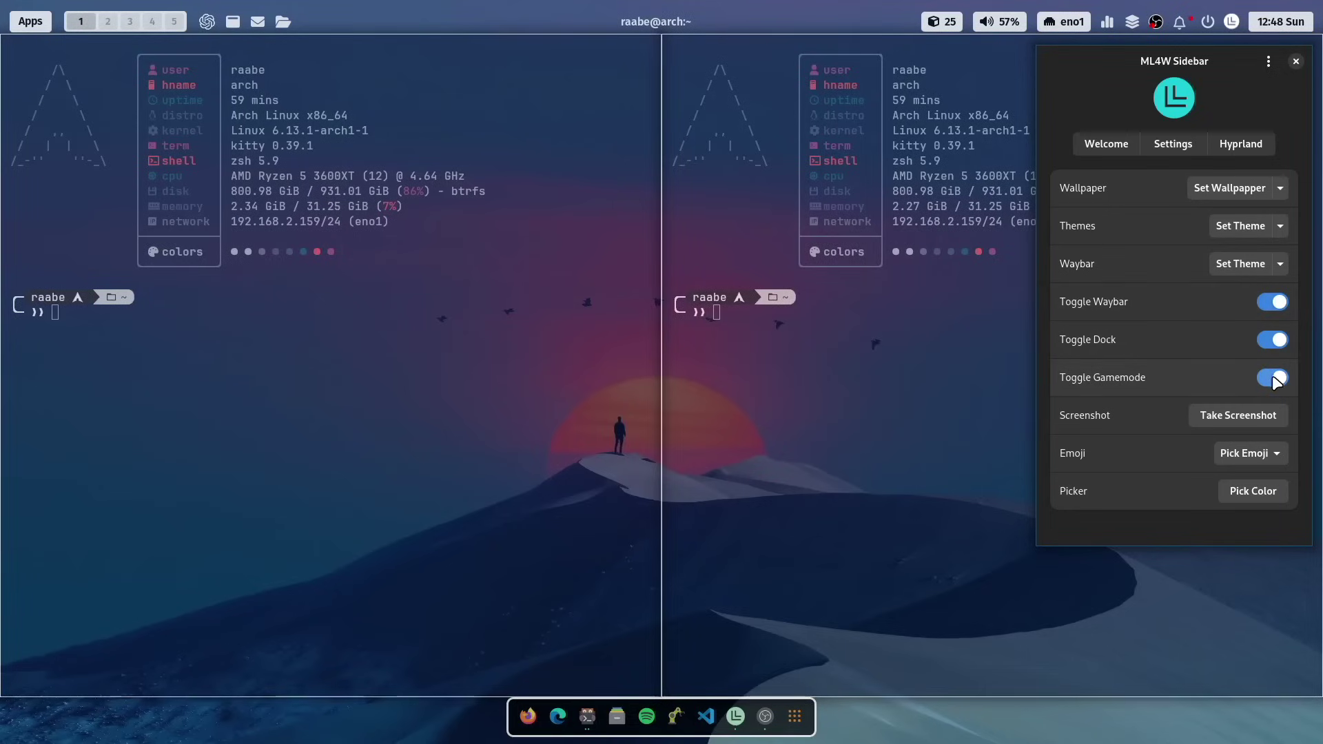
left_click(1272, 376)
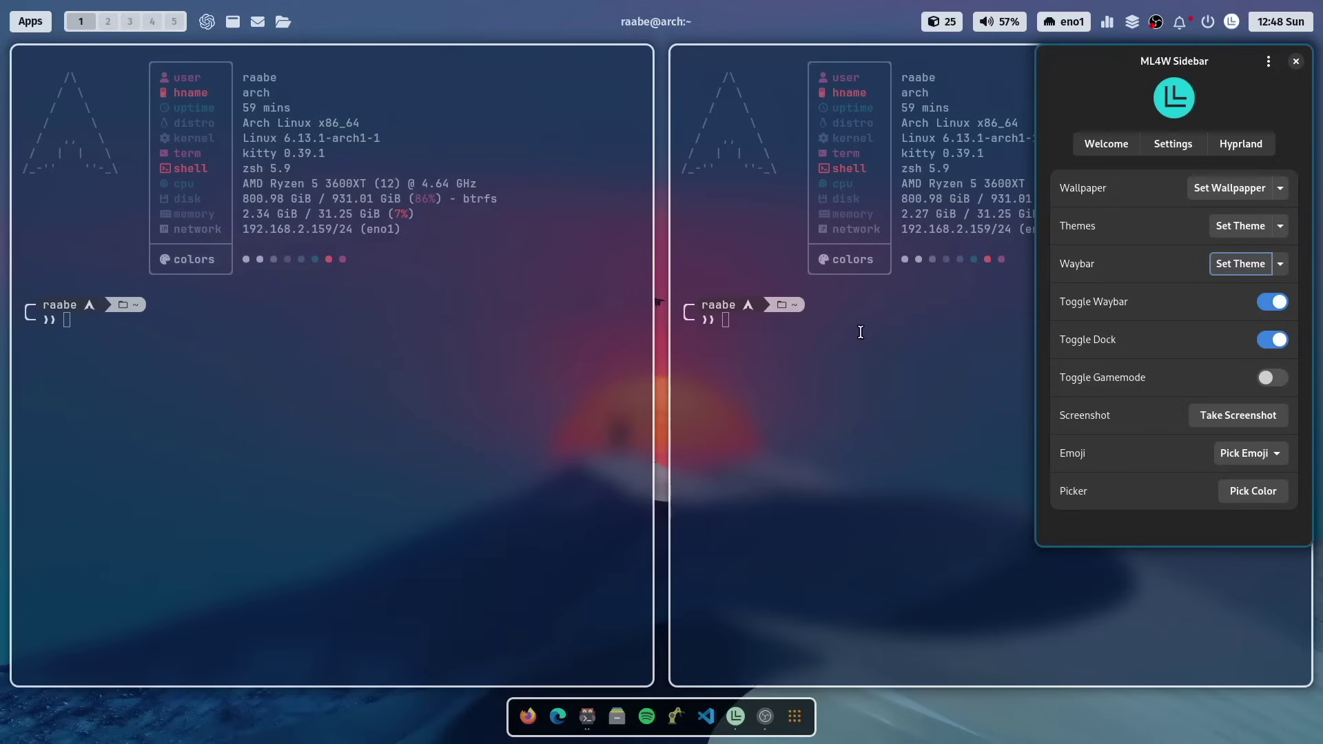
Take an immediate full-screen screenshot and save it as screenshot_09022025_124855.jpg.
left_click(1241, 416)
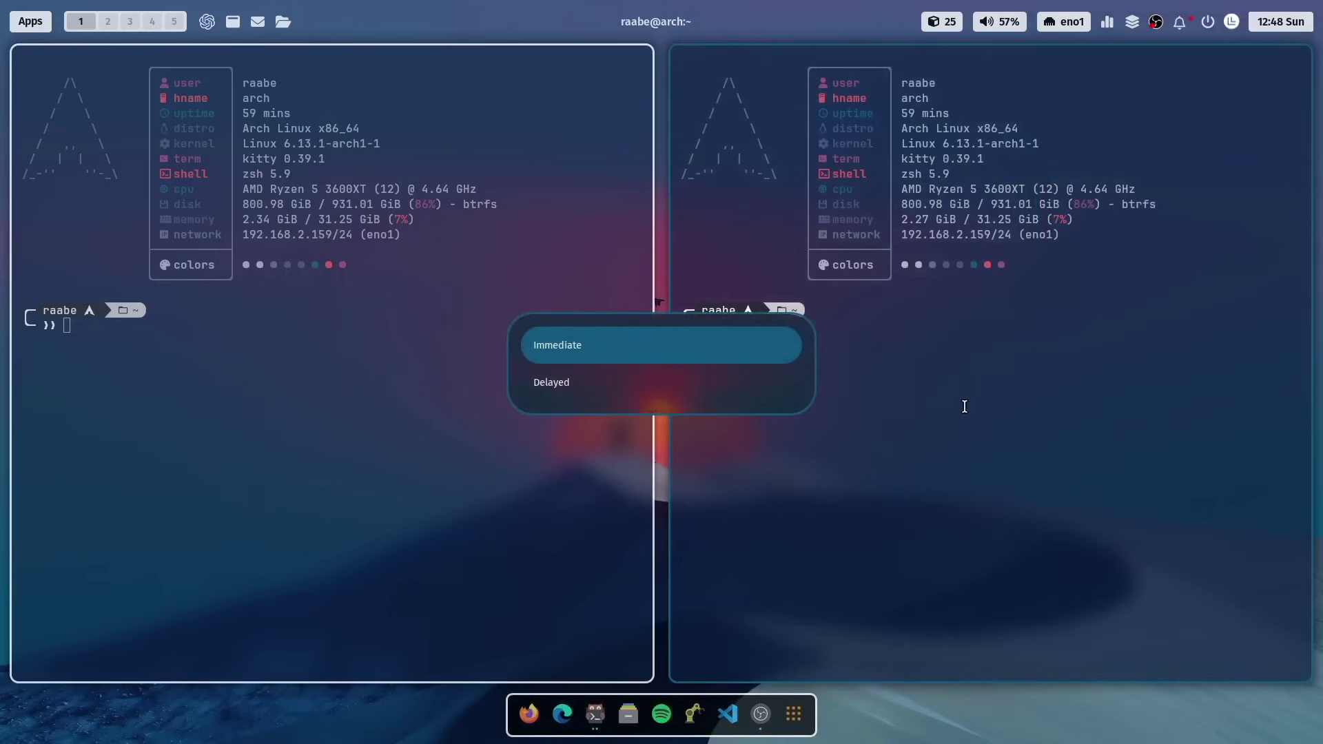
key("Return")
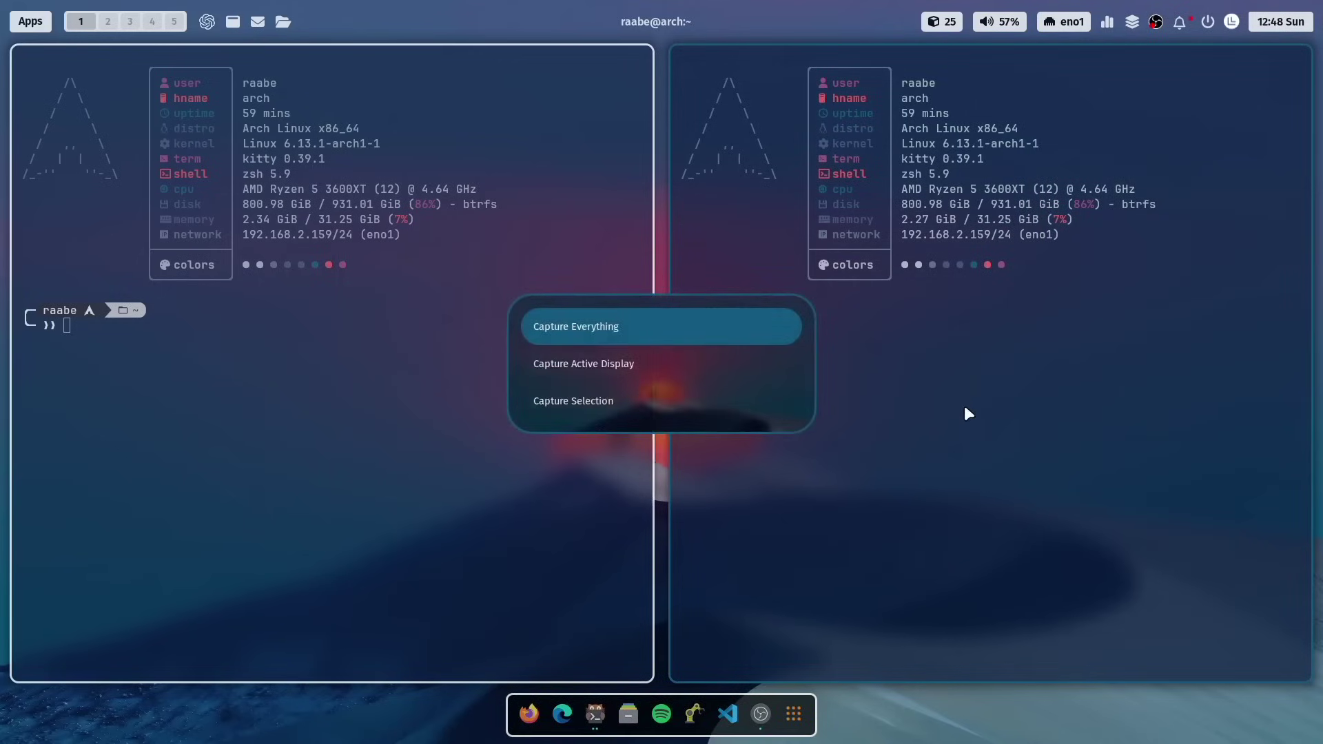
key("Return")
key("Down")
key("Return")
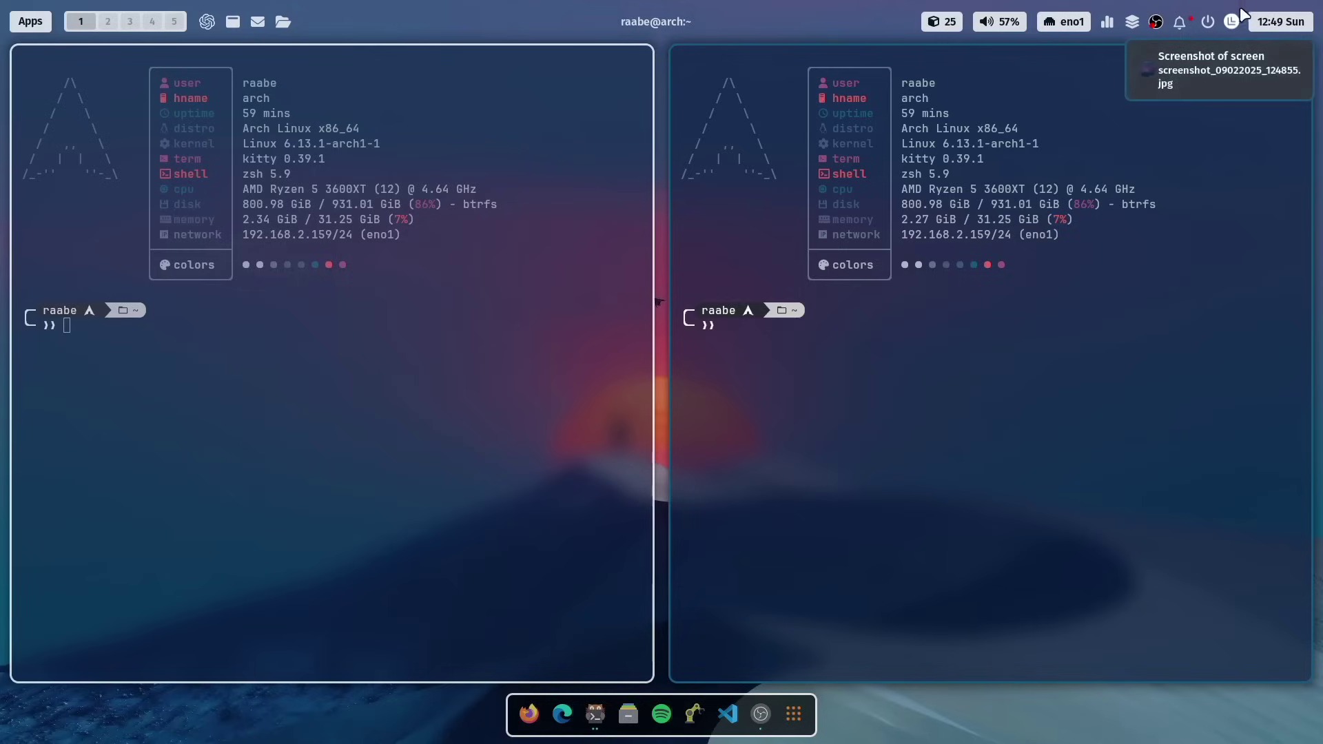
left_click(1295, 51)
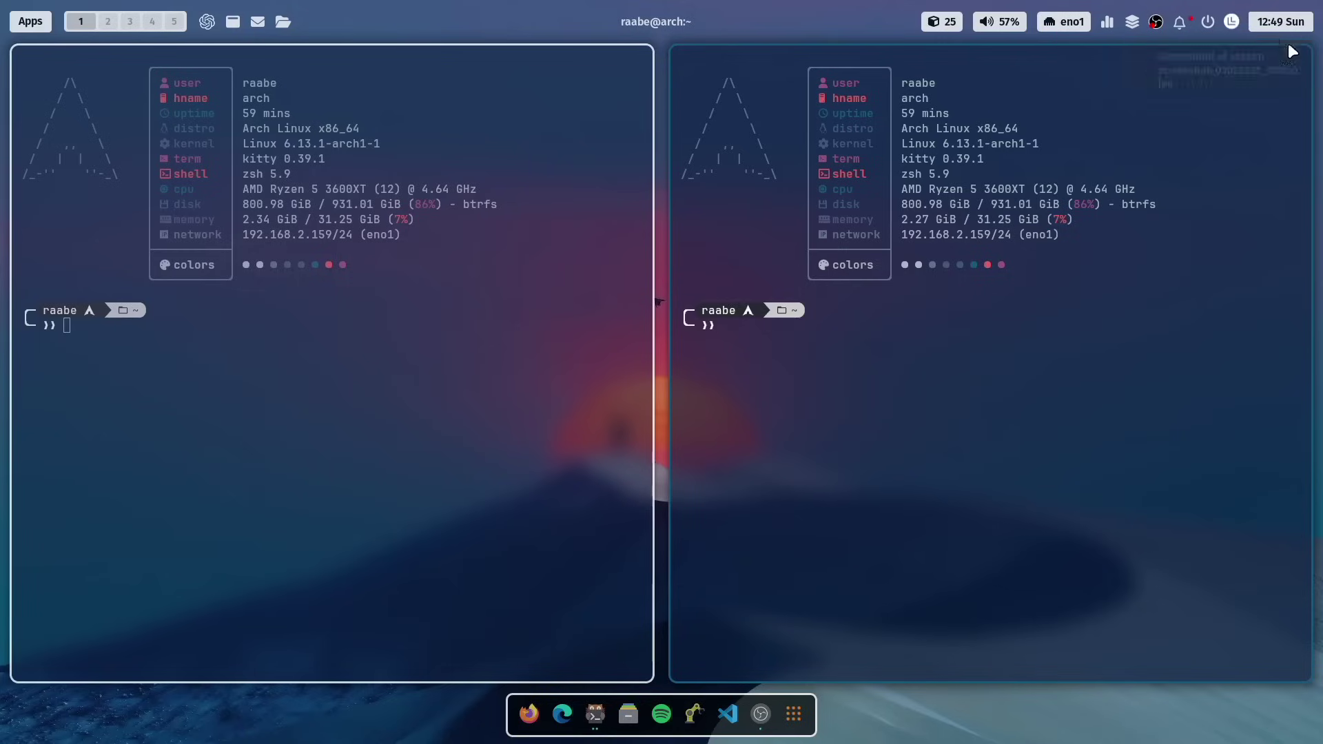
Launch Text Editor by searching 'gnom' and start a new empty document.
left_click(1232, 22)
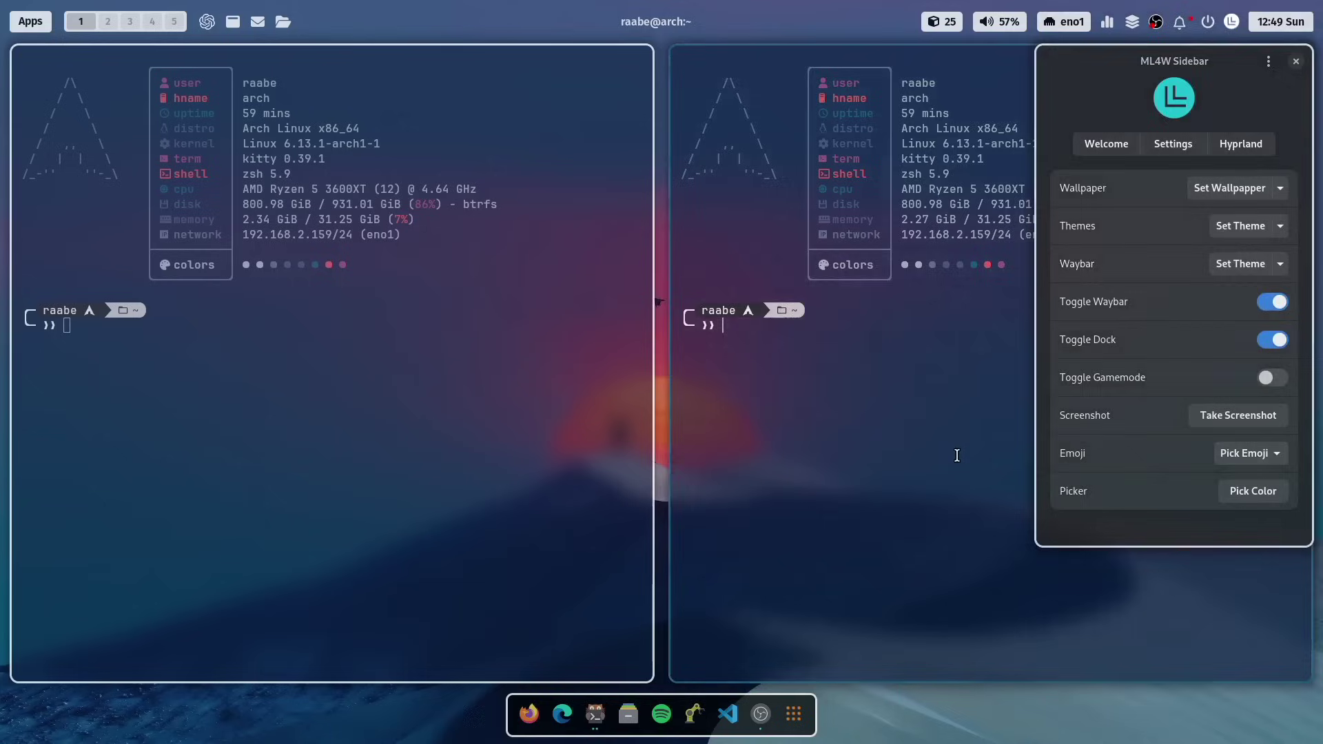
key("super+ctrl+Return")
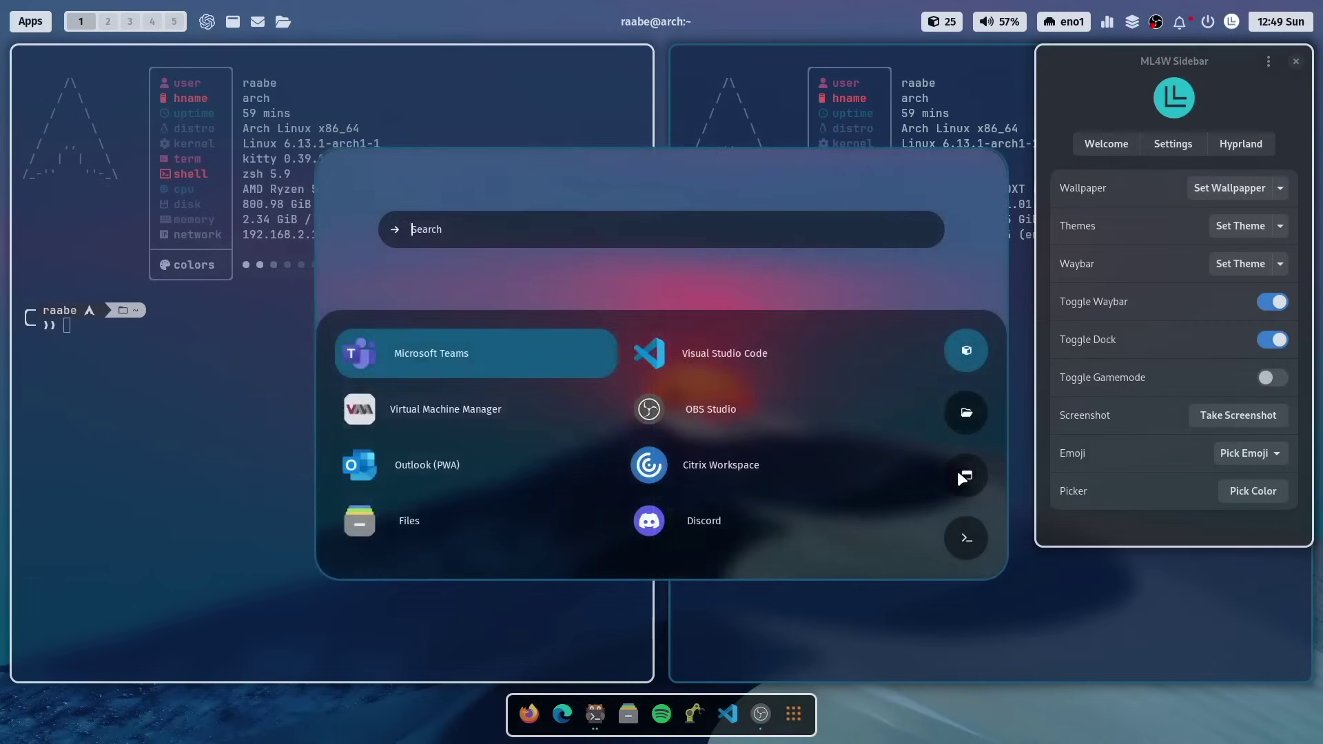
type("gnom")
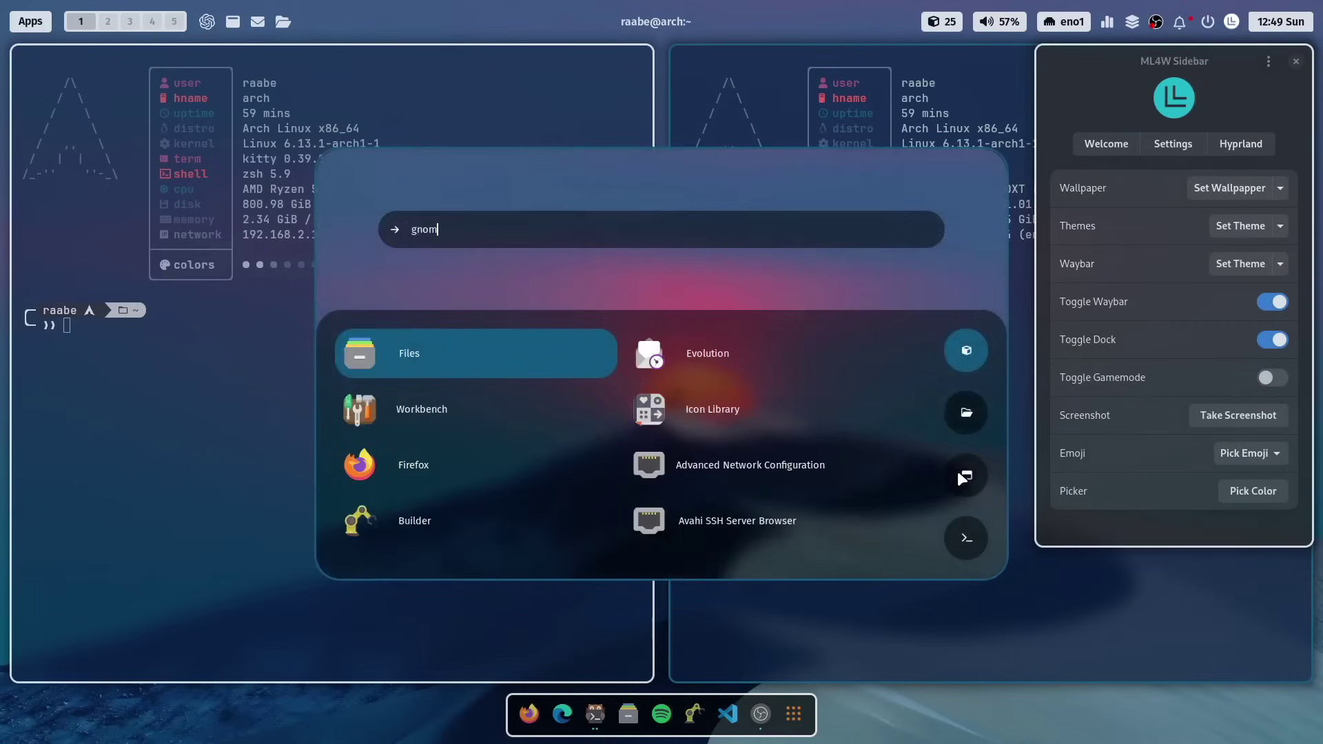
key("Return")
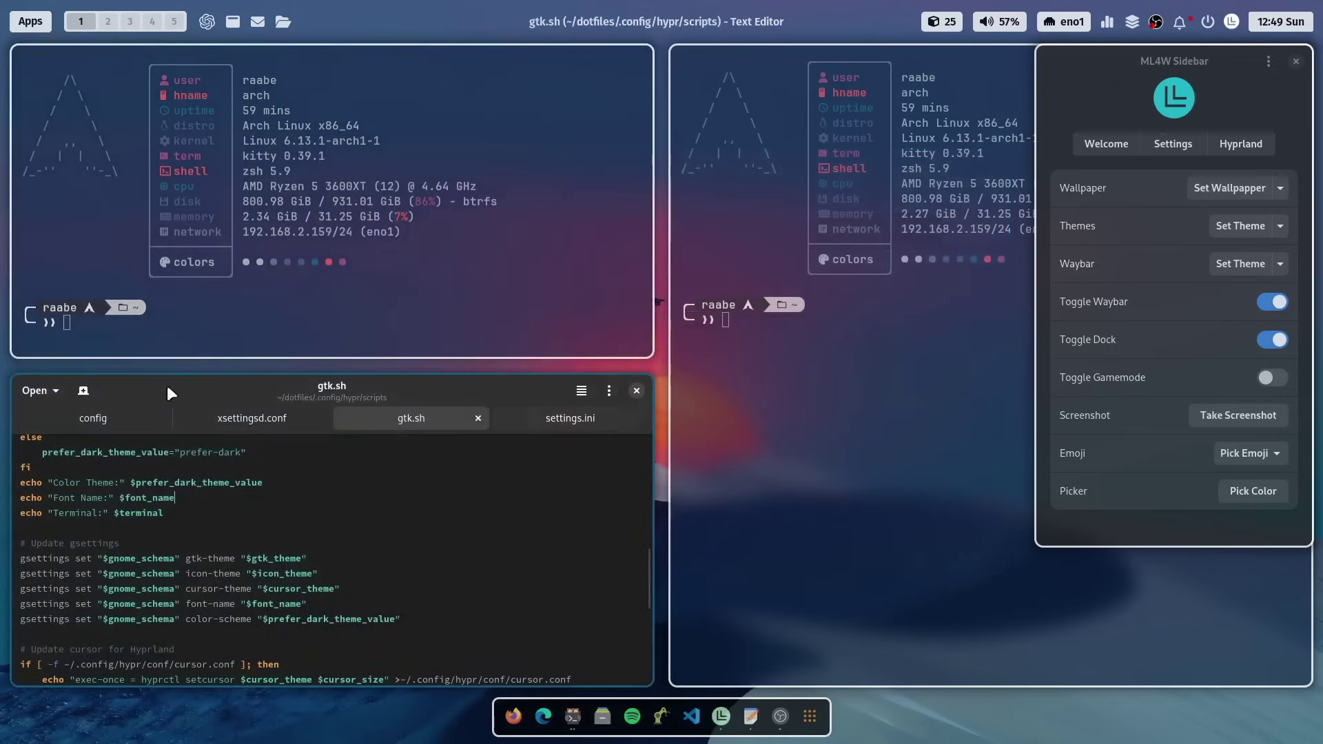
left_click(83, 391)
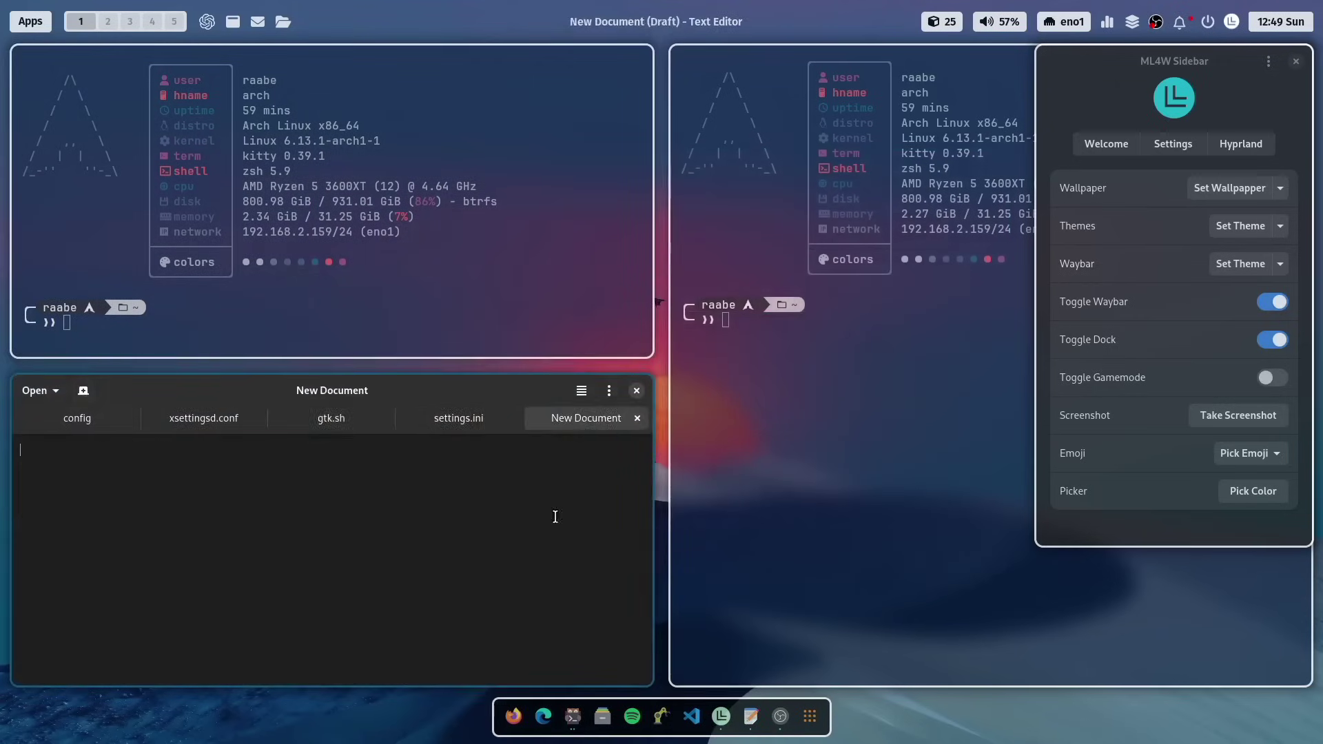
Pick the grinning 😀 emoji from the sidebar's emoji picker and paste it into the document.
left_click(1259, 460)
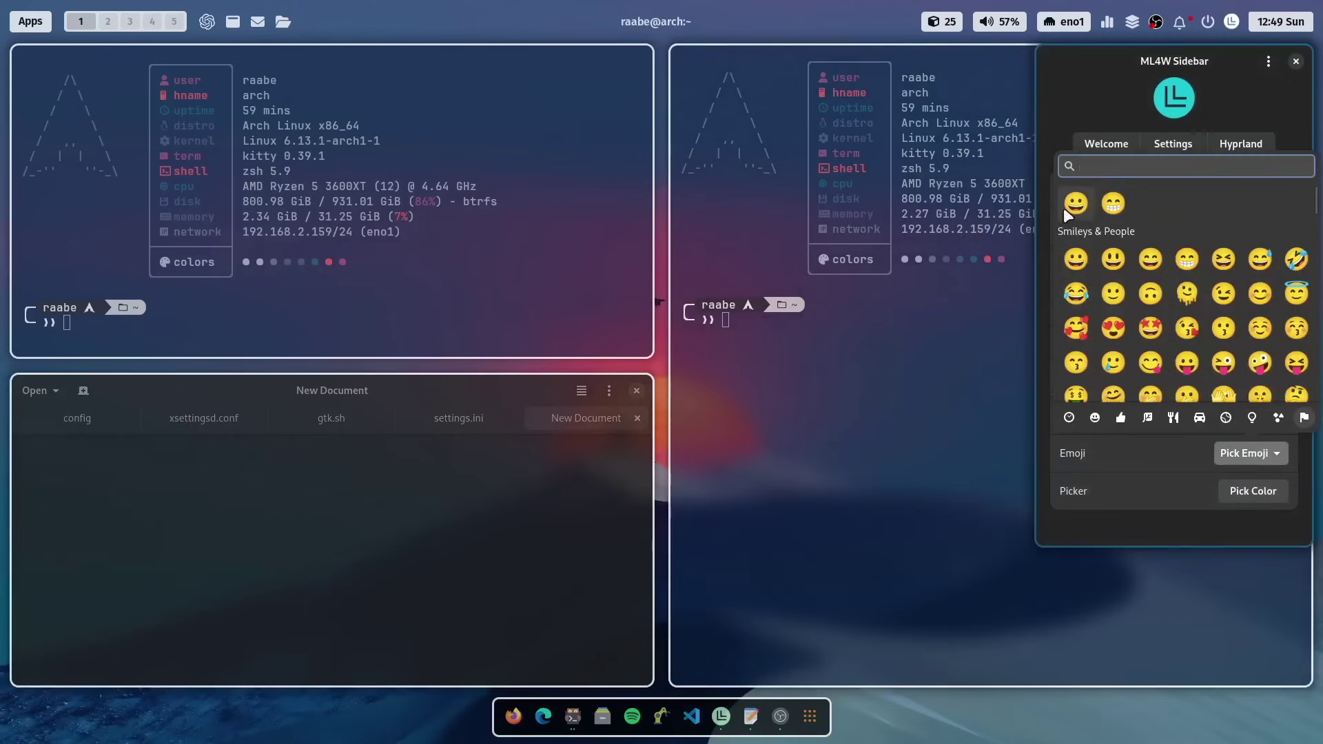
scroll(1180, 279, "down", 1)
scroll(1180, 279, "up", 1)
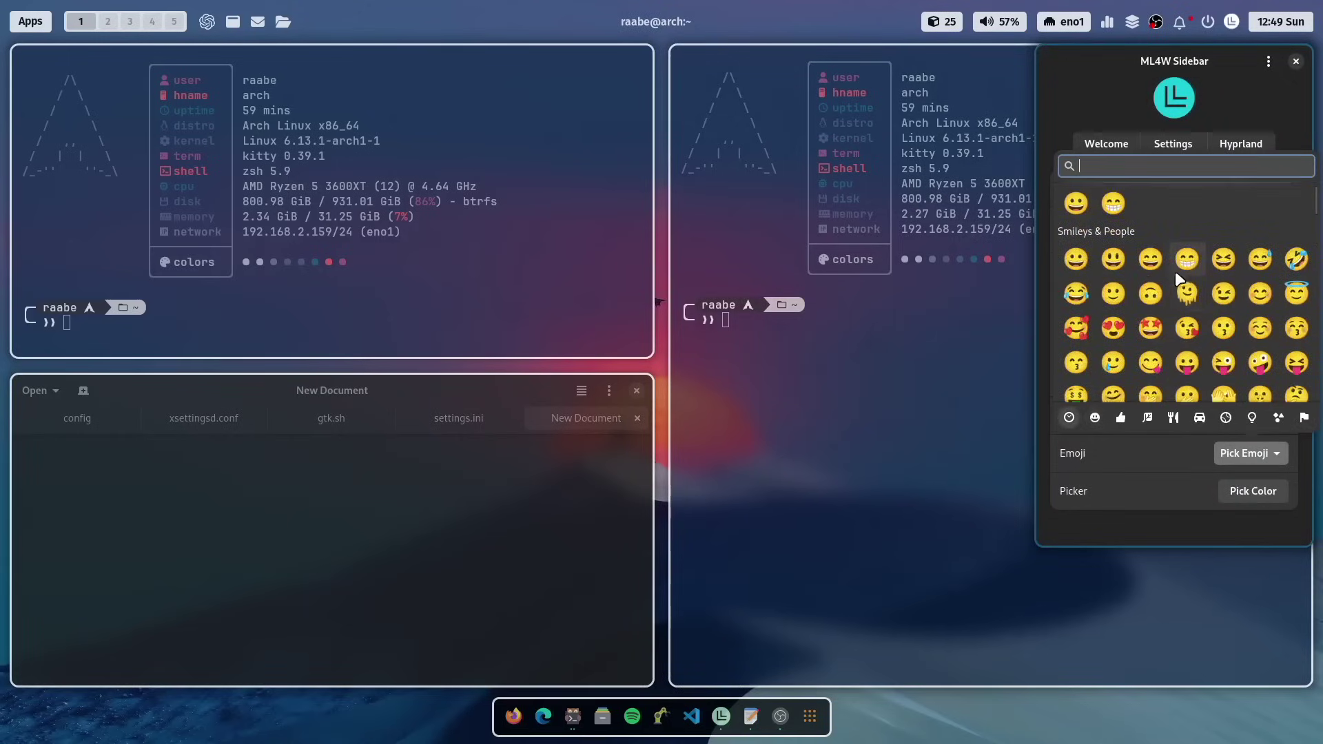
left_click(1076, 206)
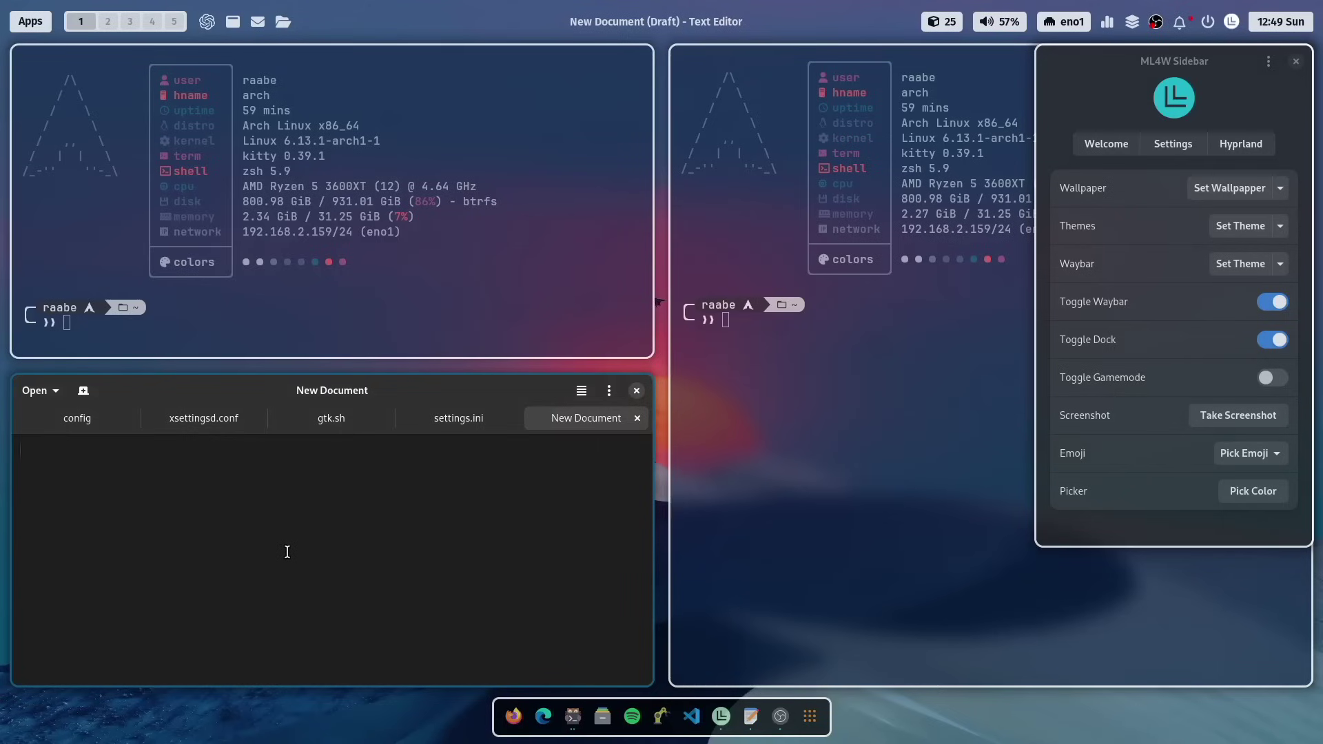
type("😀")
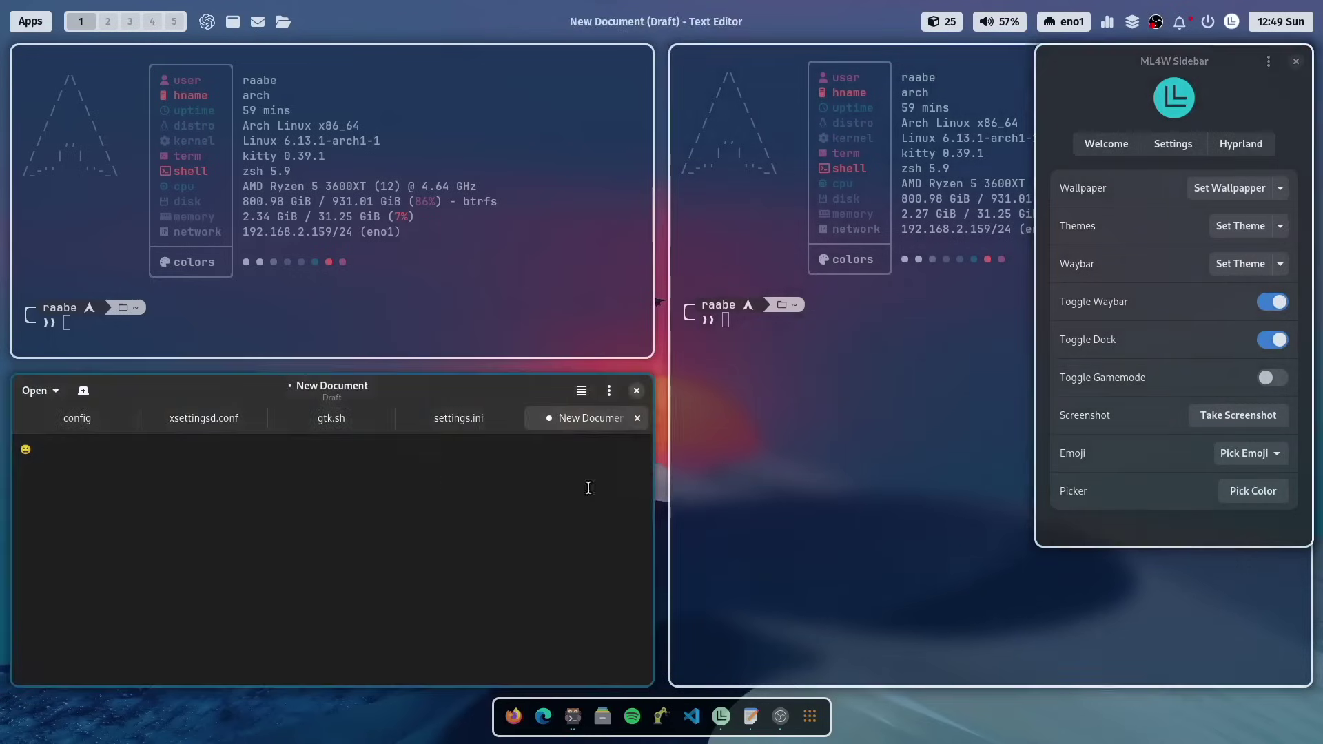
left_click(1232, 25)
Sample colour #C3B4BB from the terminal with the sidebar's Pick Color tool.
left_click(1230, 35)
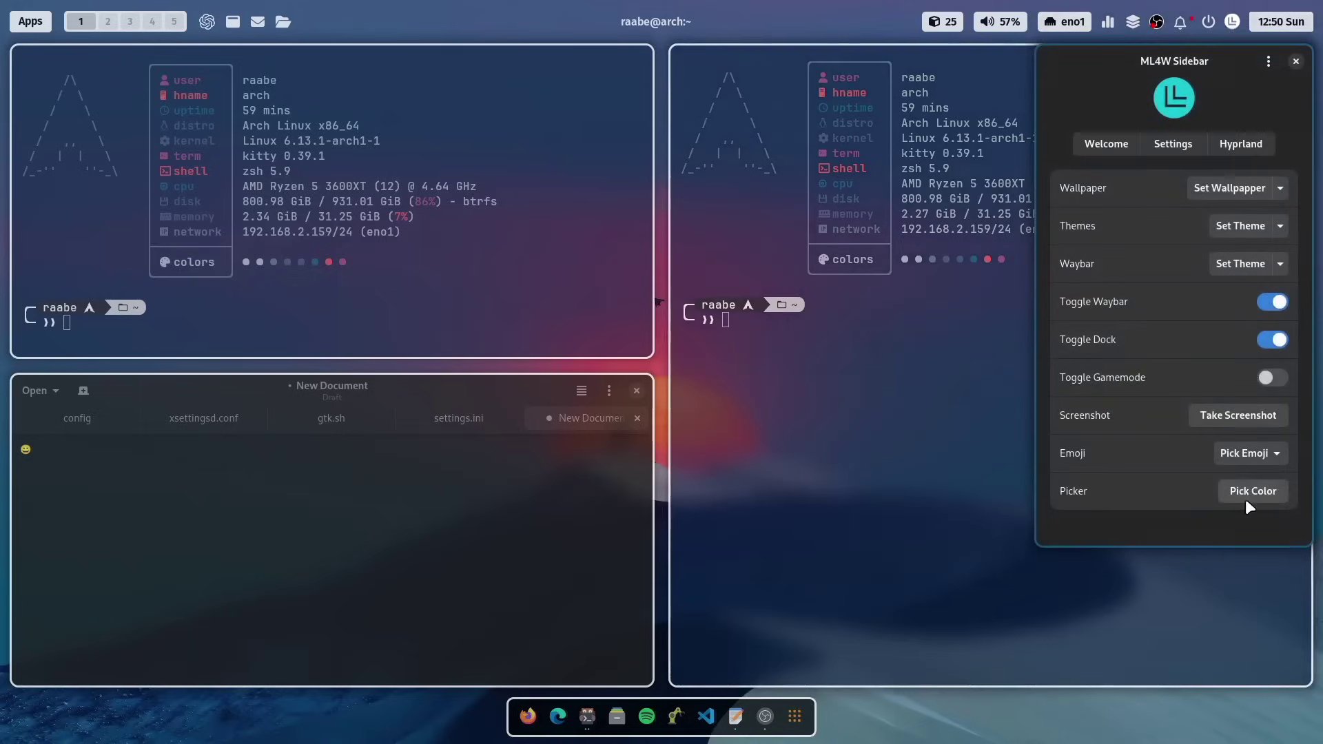
left_click(1257, 488)
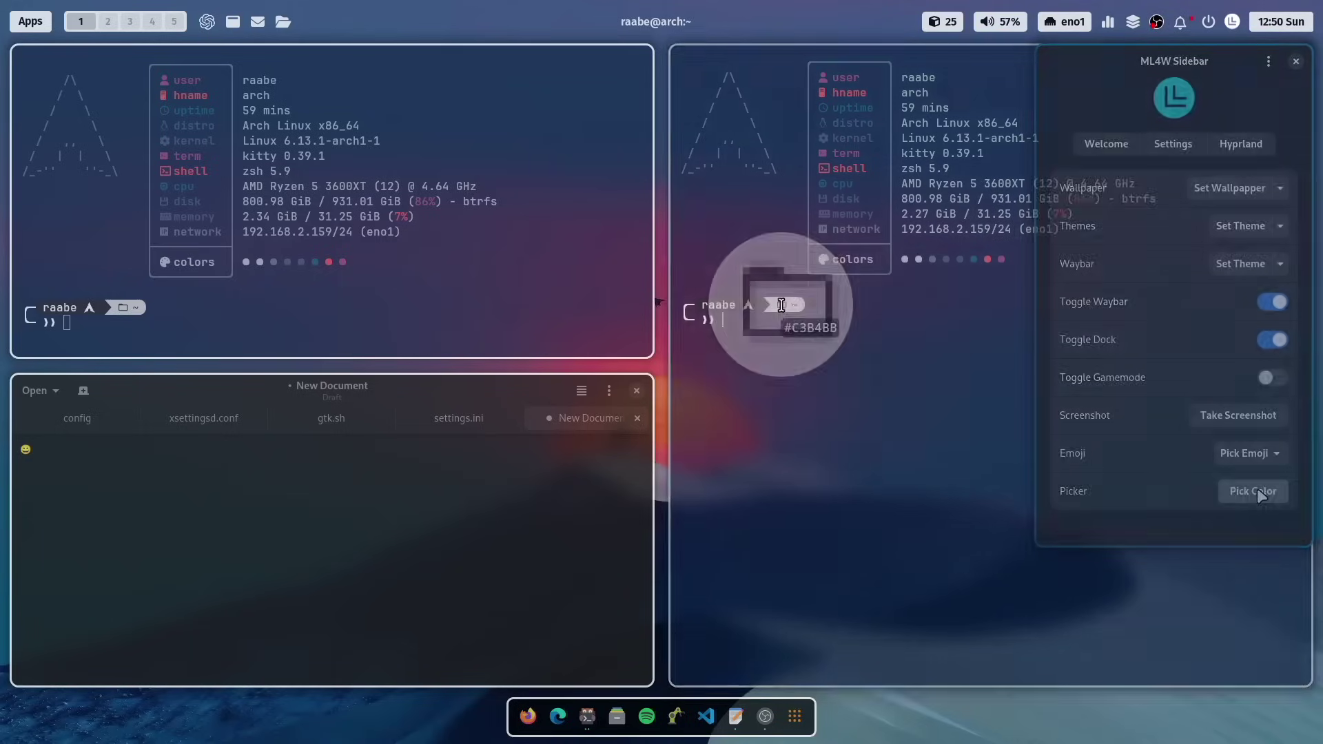
left_click(782, 305)
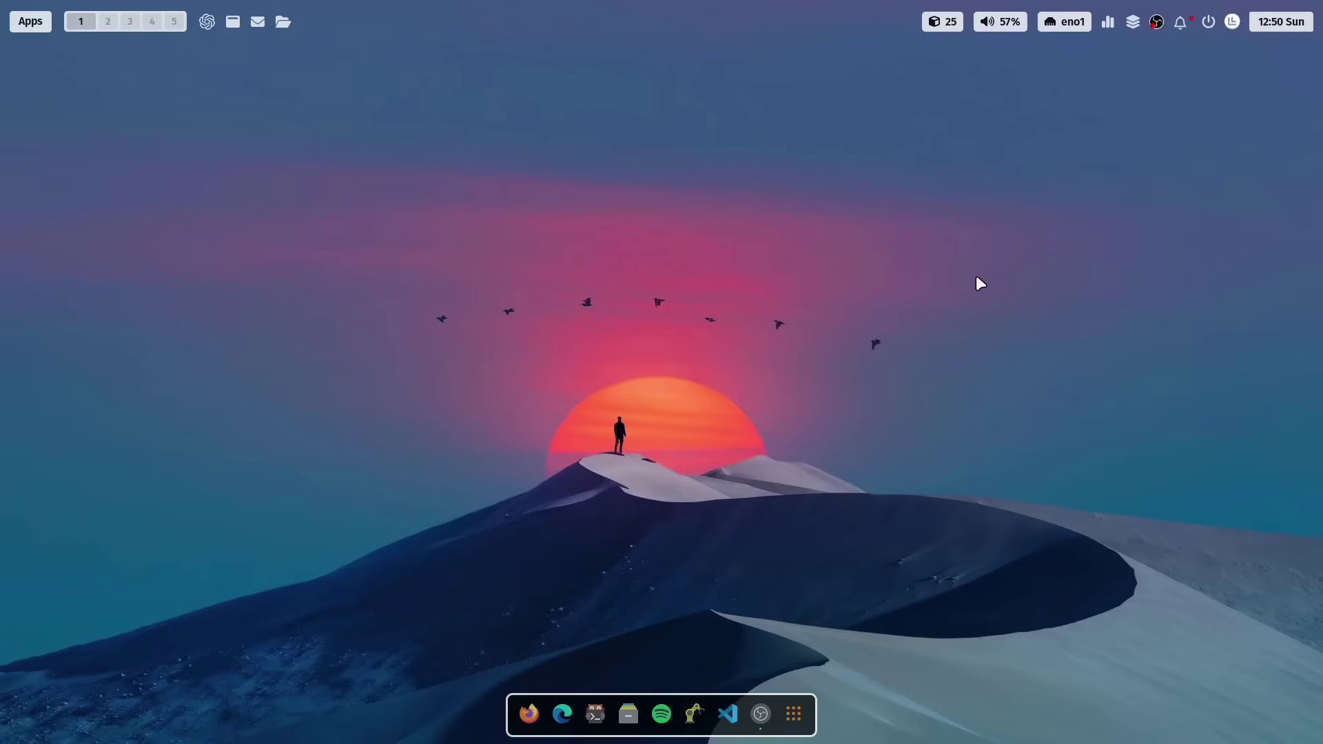
Open Files at Home, make it fullscreen, then return it to a floating window.
left_click(618, 717)
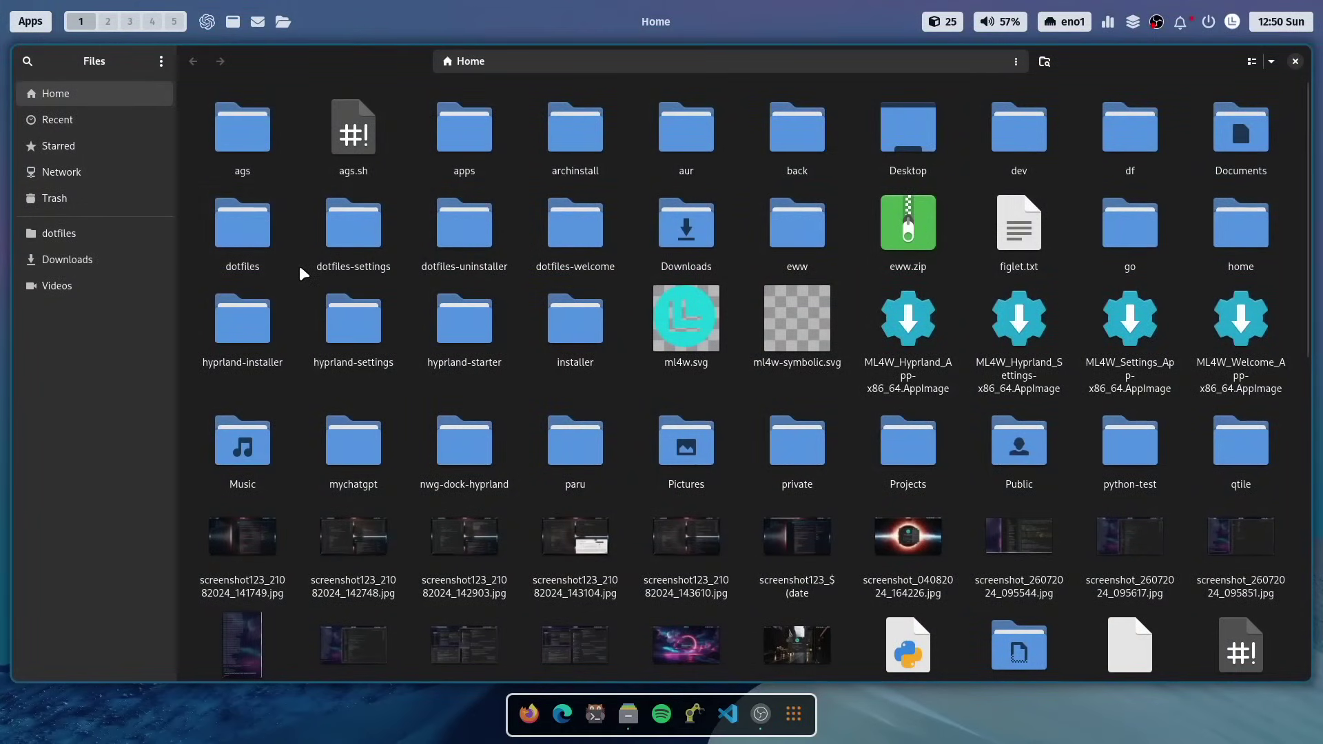
key("super+f")
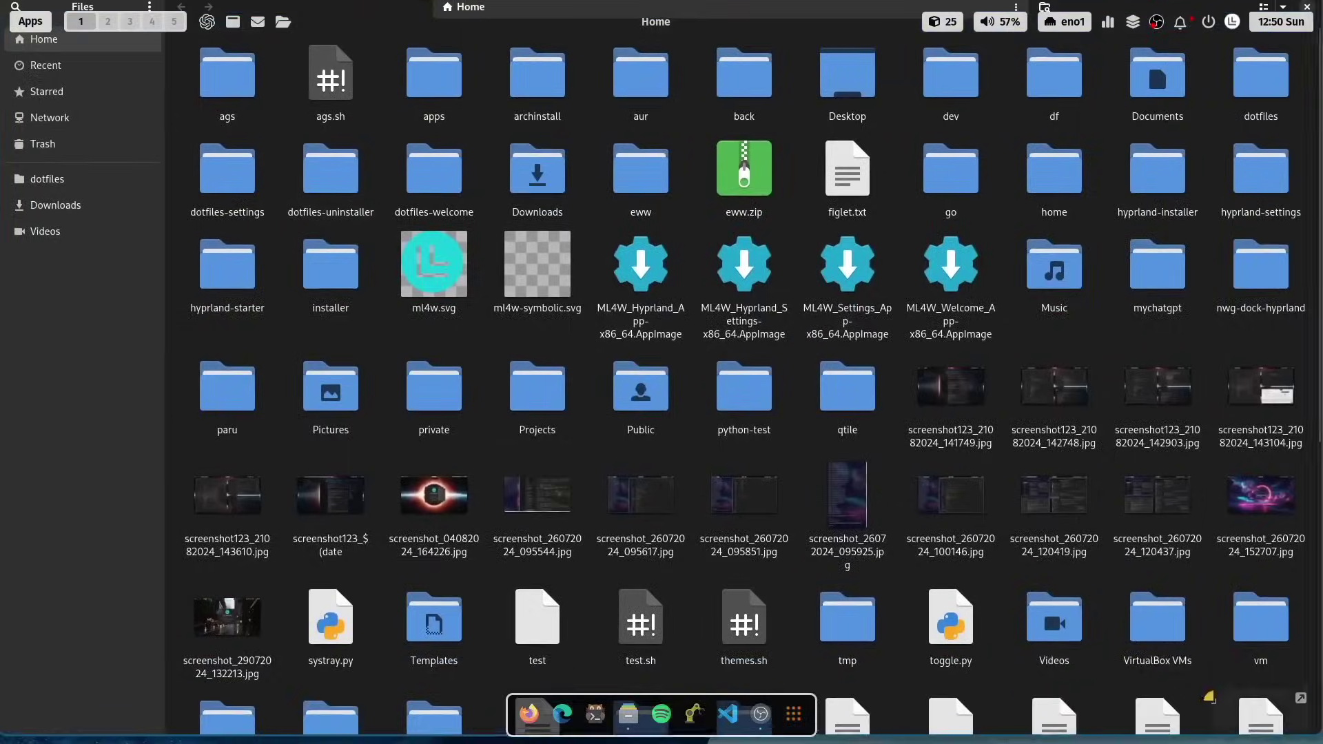
key("super+f")
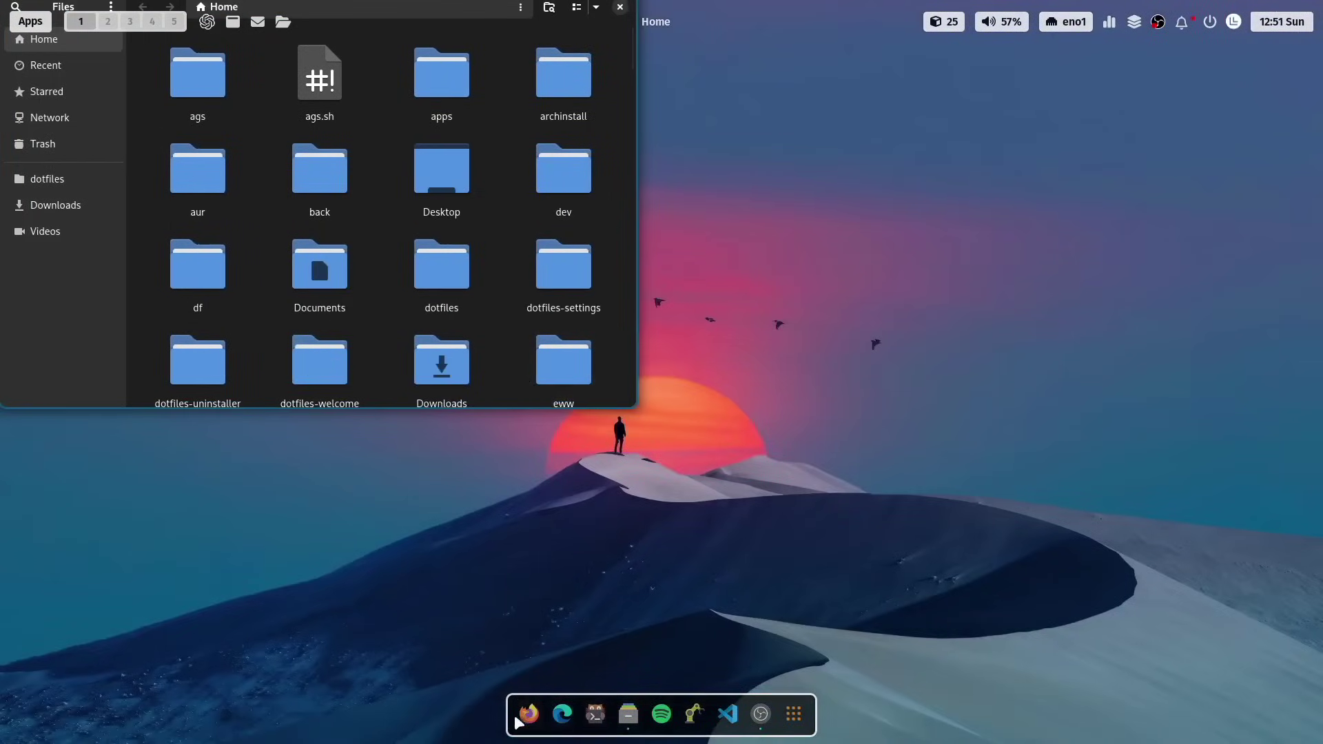
Launch Firefox, update the Pywalfox theme colours from its settings page, and move Files down.
left_click(520, 719)
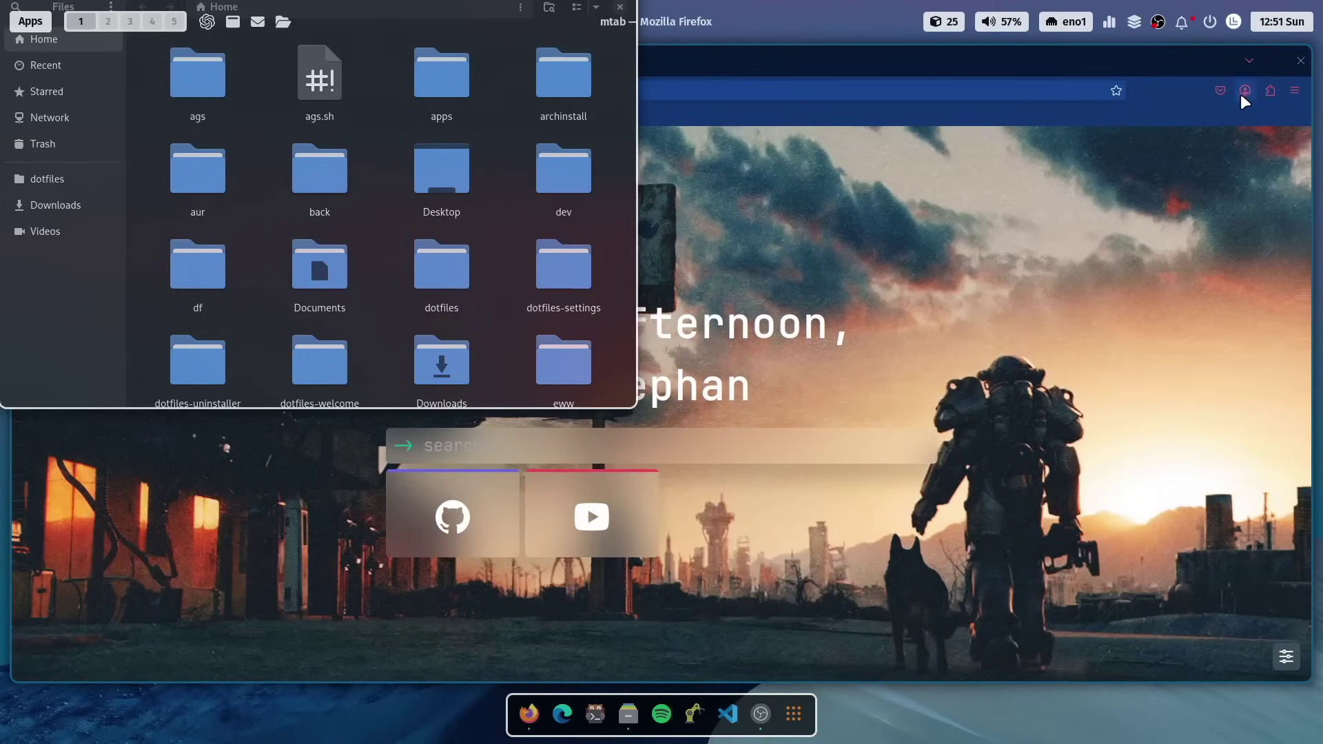
left_click(1270, 90)
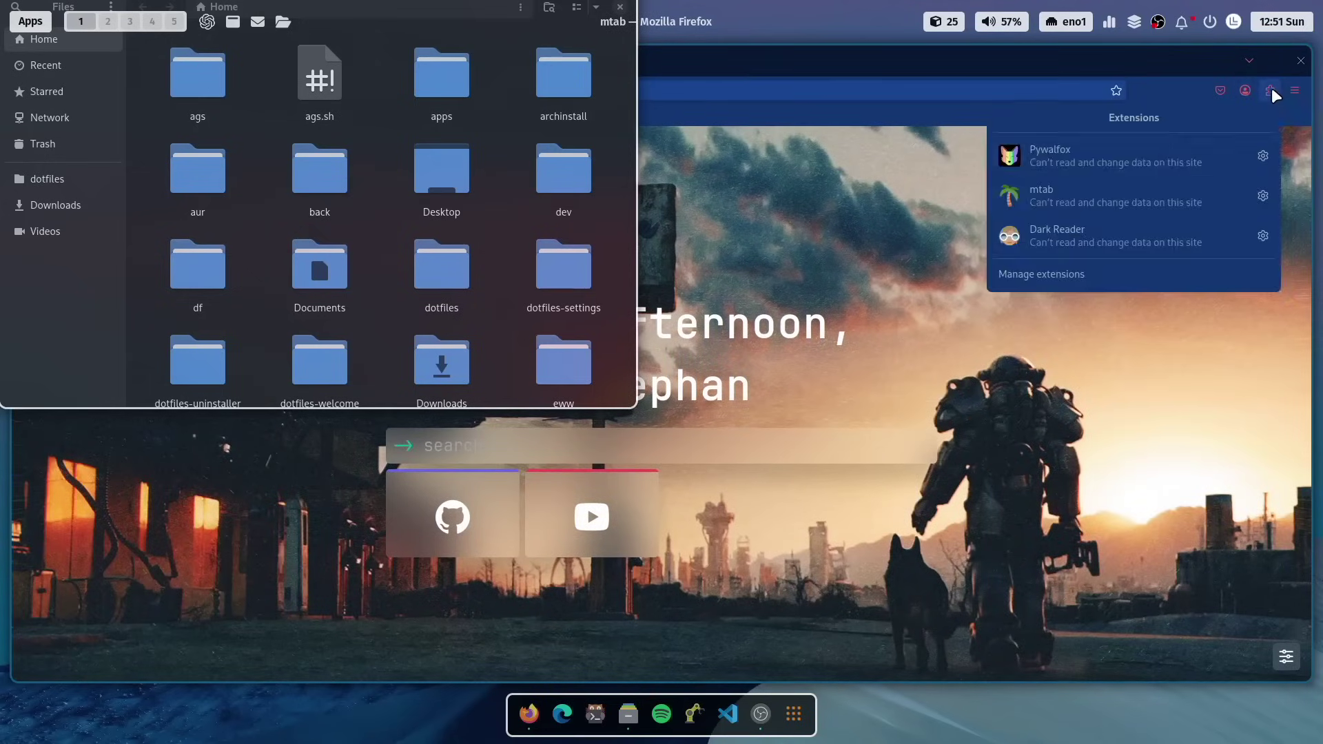
left_click(1135, 141)
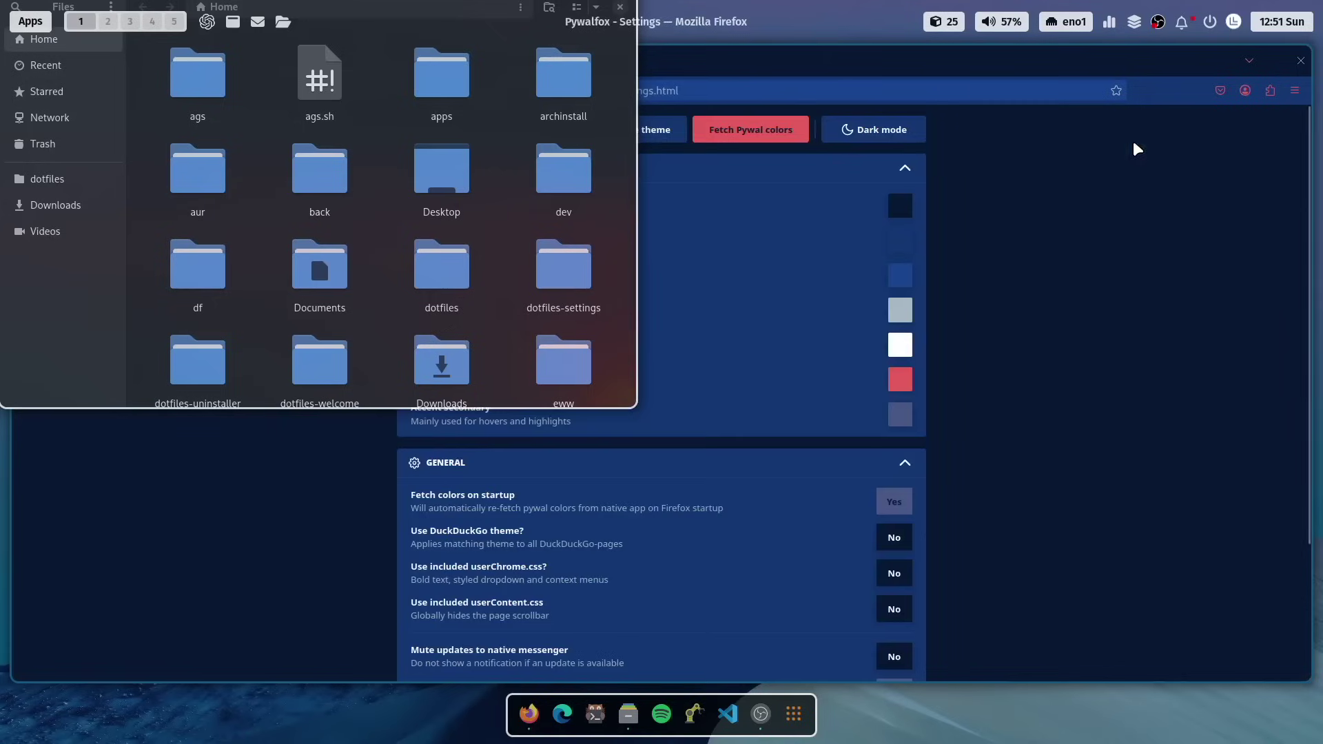
left_click(664, 134)
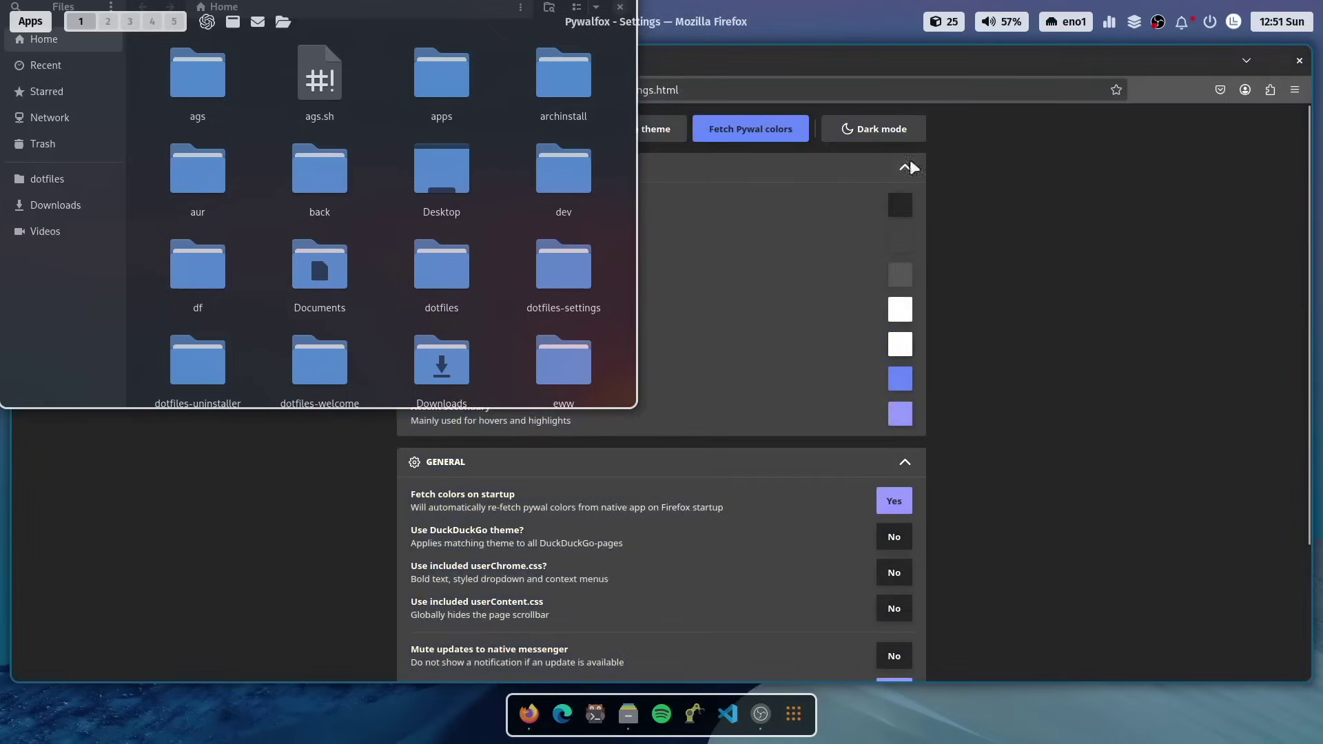
left_click_drag(623, 166, 655, 316)
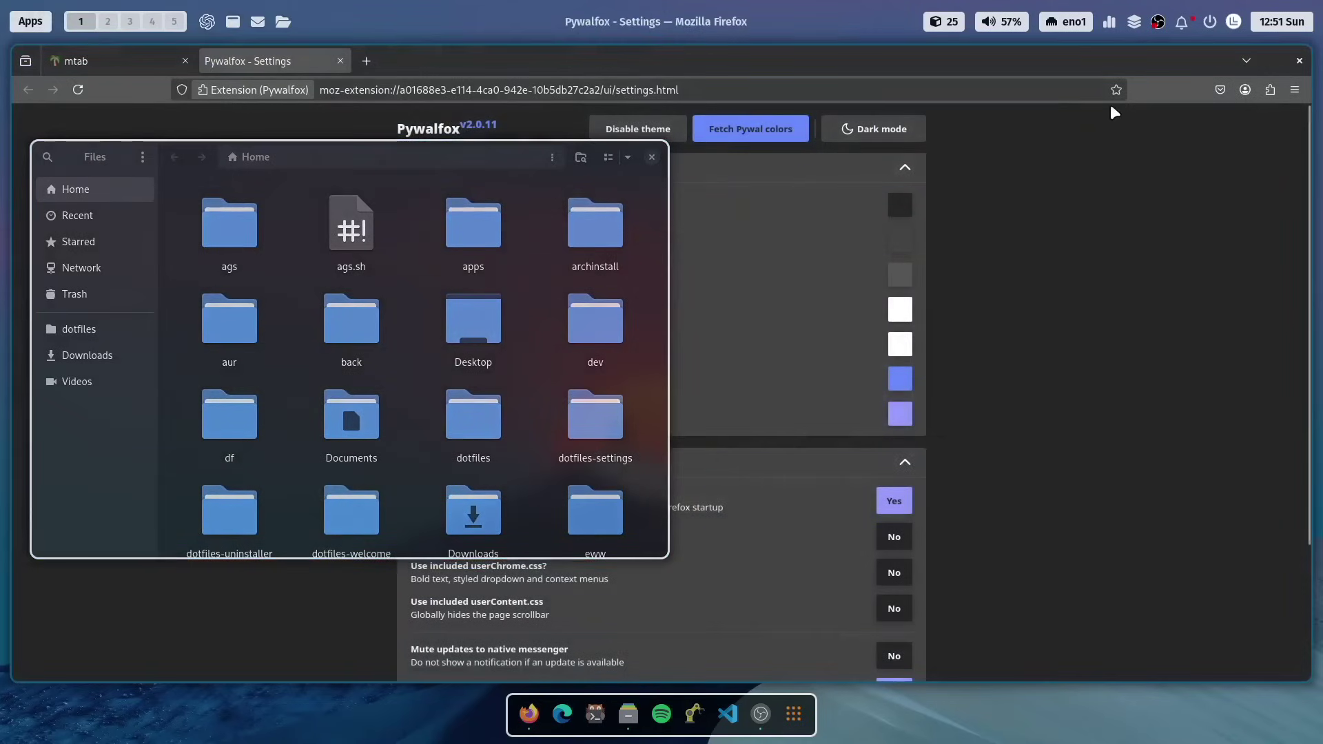
Float the Firefox window with Super+V and enlarge it by Super+right-drag.
key("super+v")
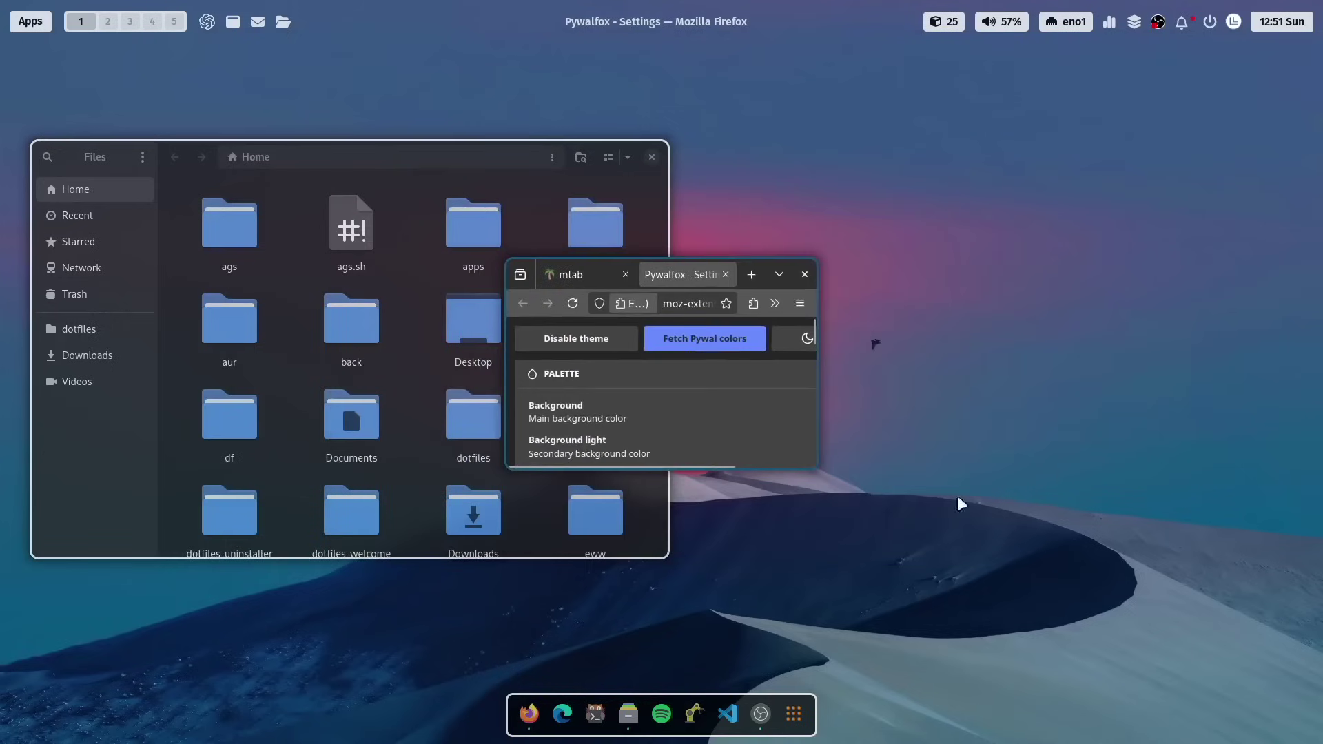
left_click_drag(864, 319, 996, 454)
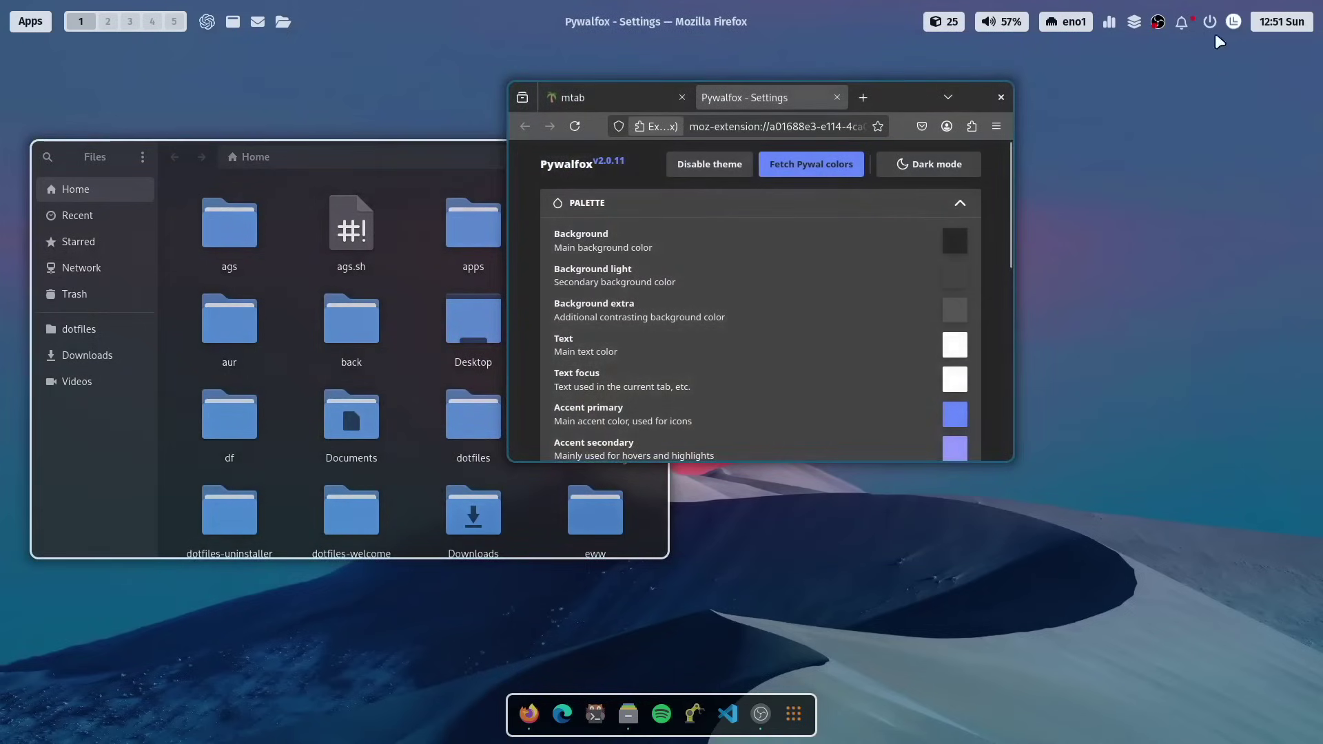
Set nwg-look's GTK colour scheme to Prefer light, apply it, and close nwg-look.
left_click(1234, 22)
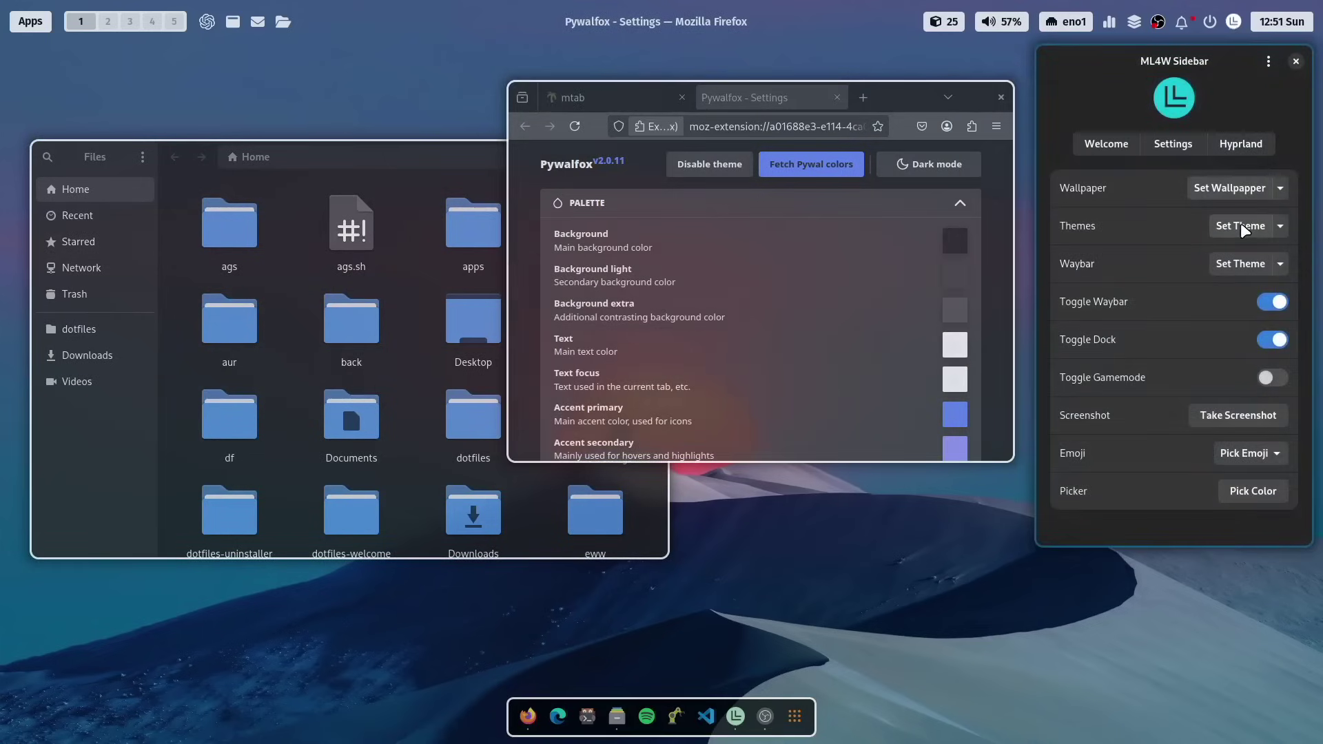
left_click(1239, 226)
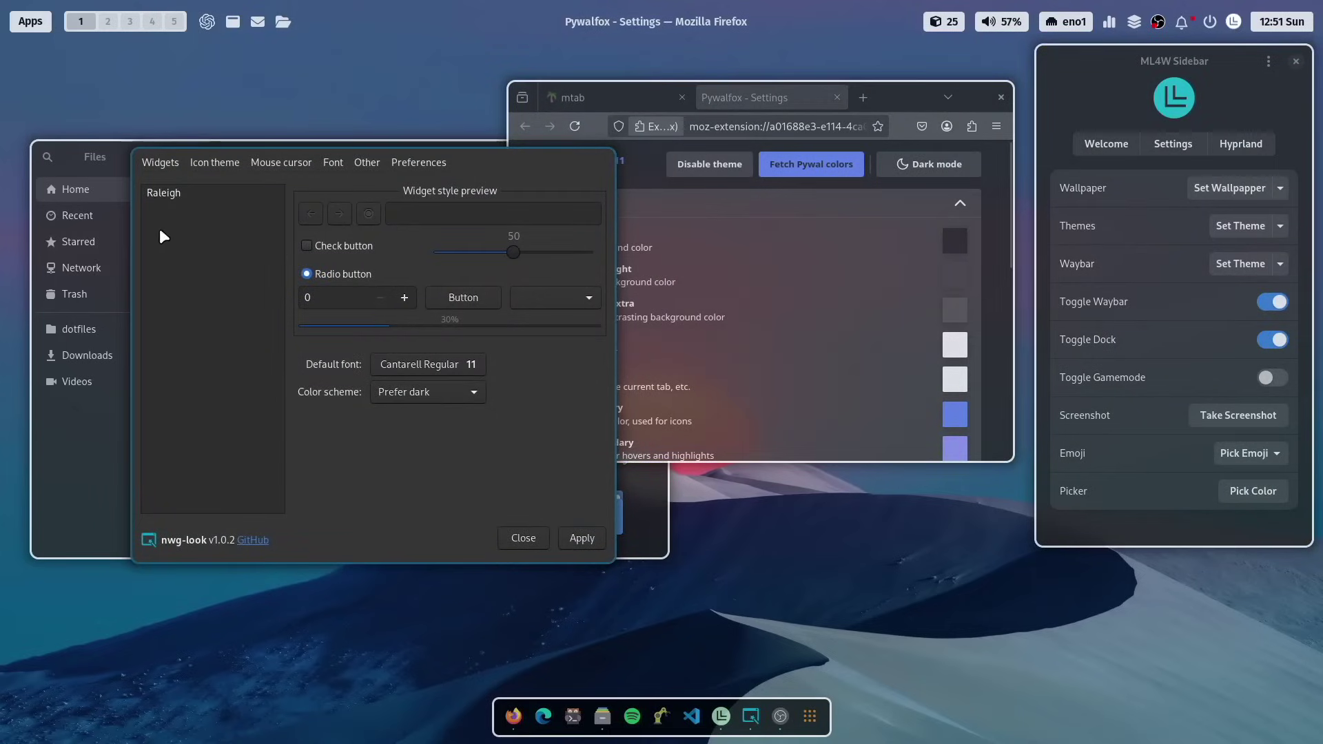
left_click(449, 391)
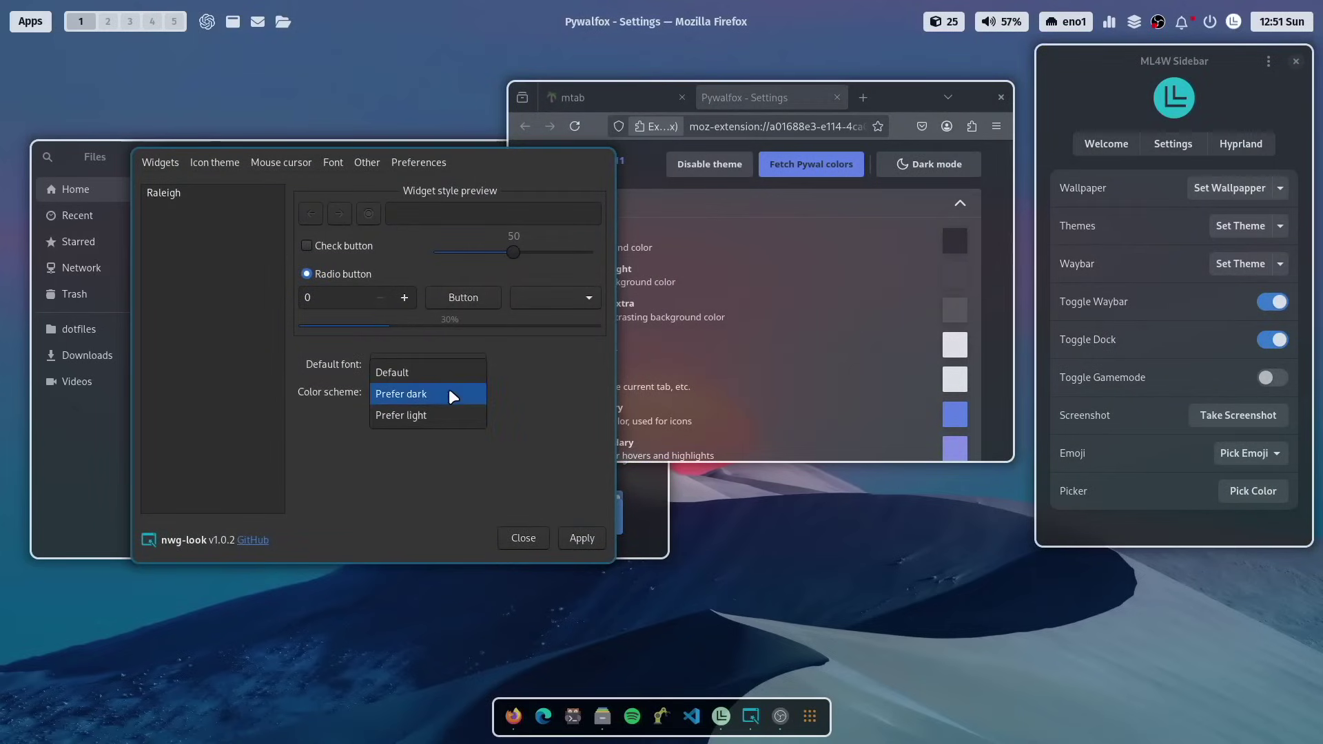
left_click(439, 415)
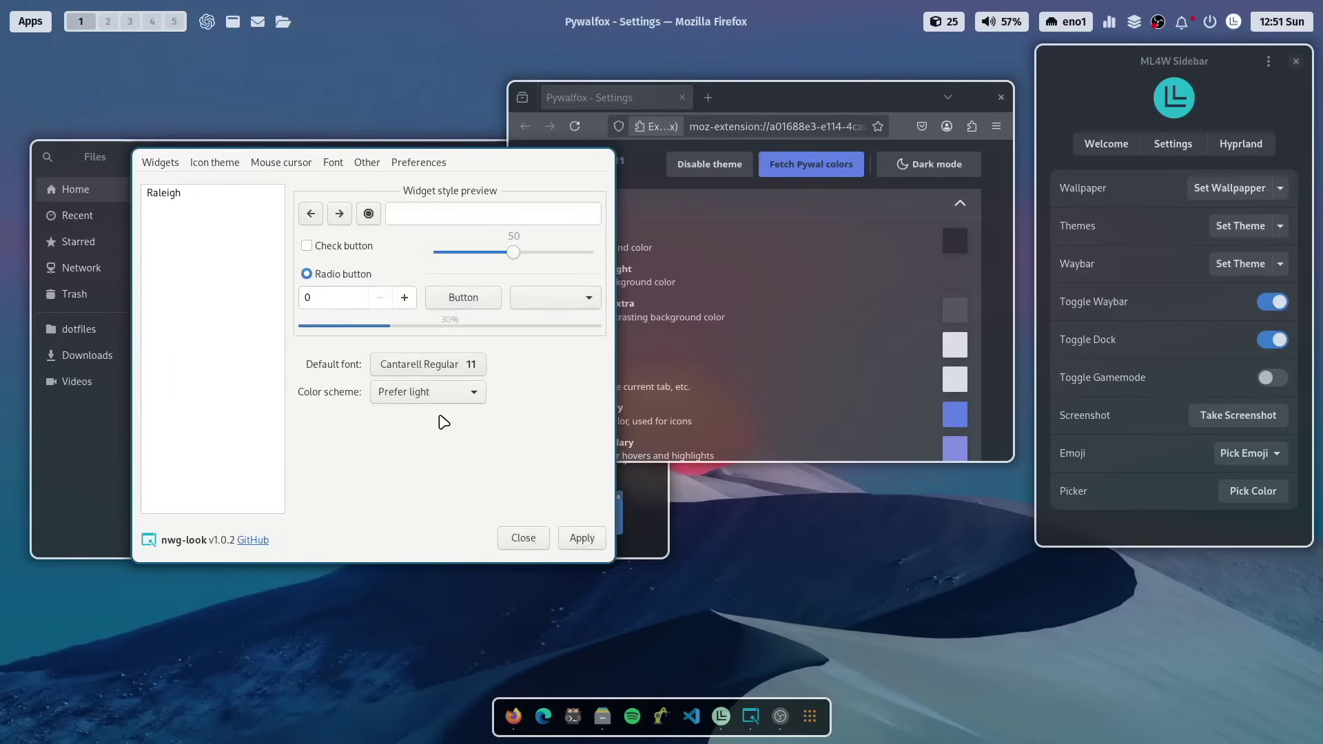
left_click(587, 543)
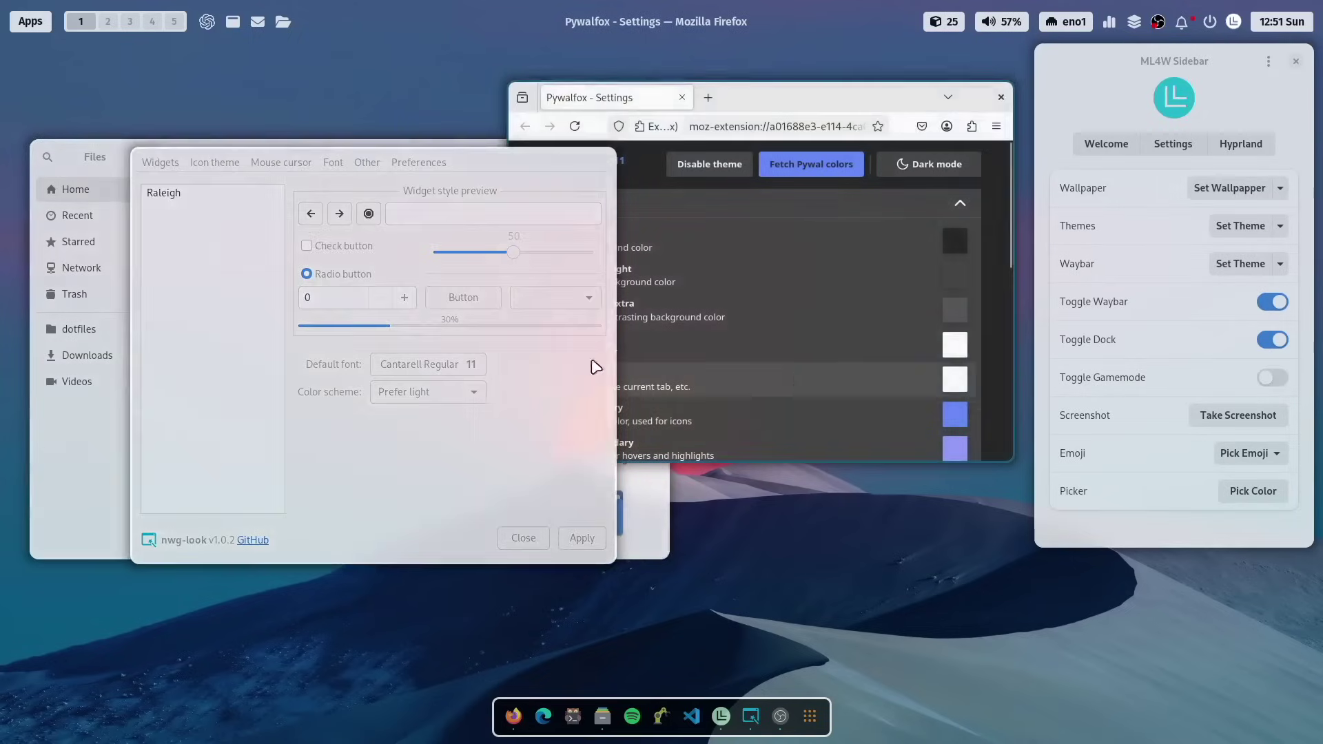
left_click_drag(238, 426, 356, 544)
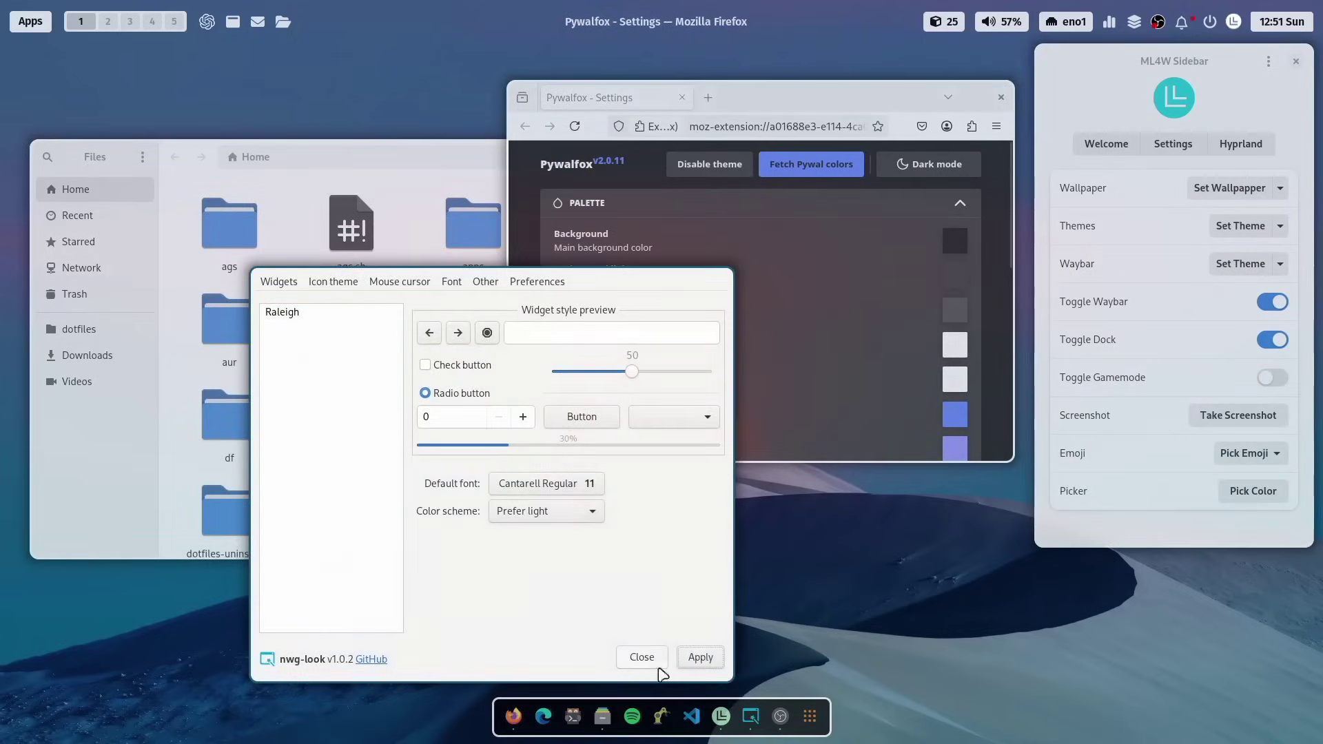
left_click(655, 663)
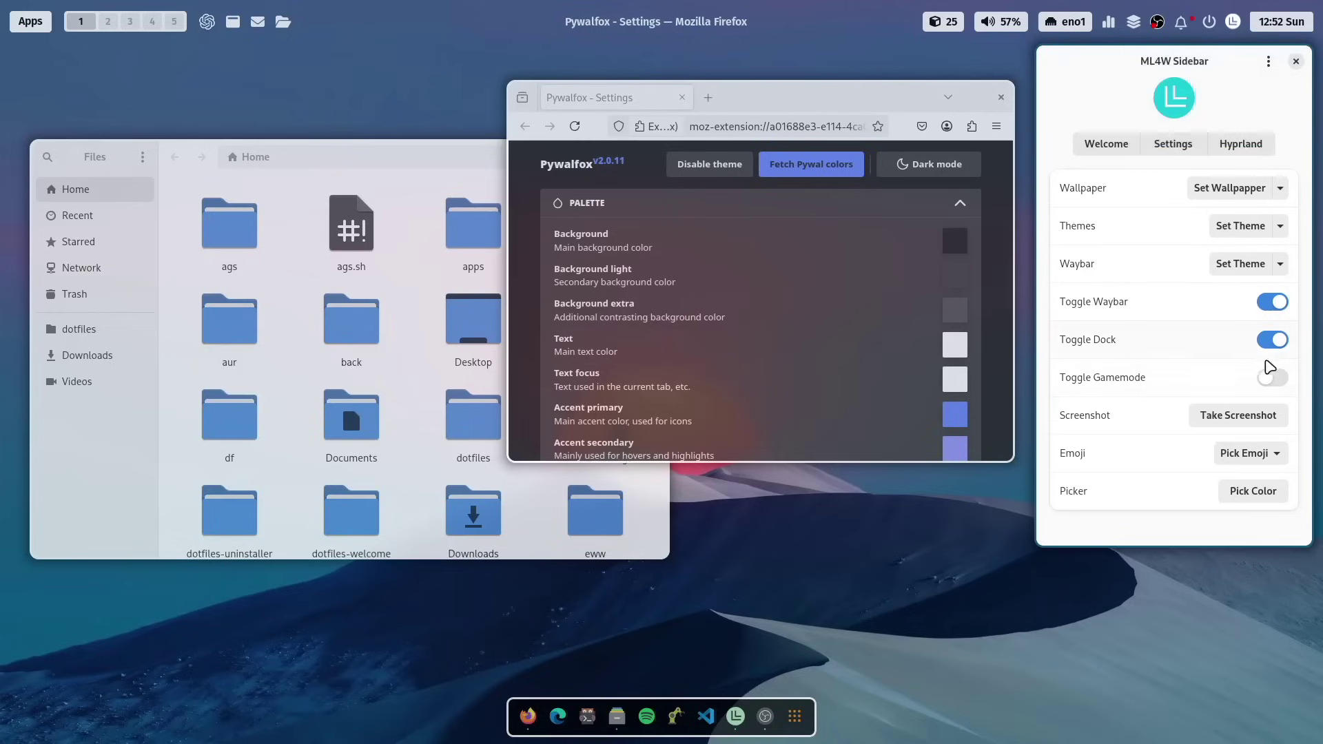
Move the Pywalfox settings window to the upper left with Files overlapping in front.
left_click(1276, 343)
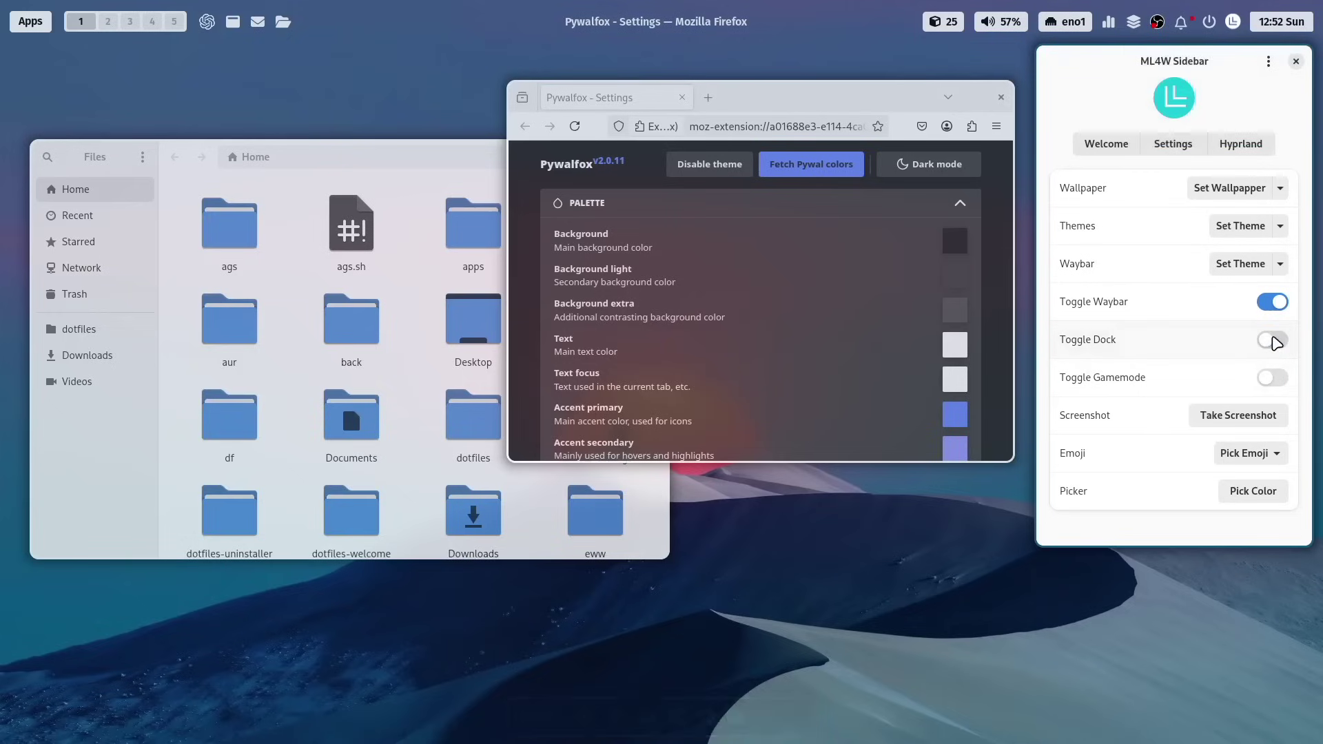
left_click(1276, 342)
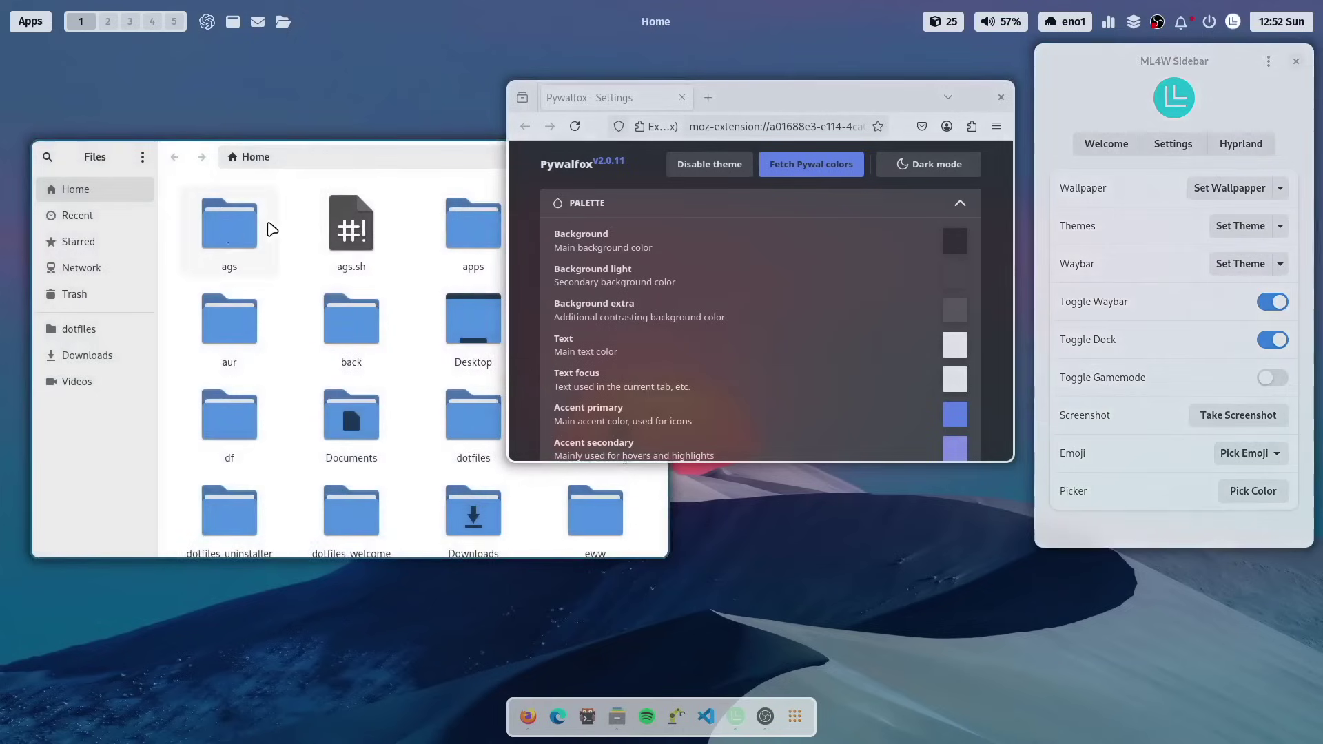
left_click_drag(292, 205, 362, 301)
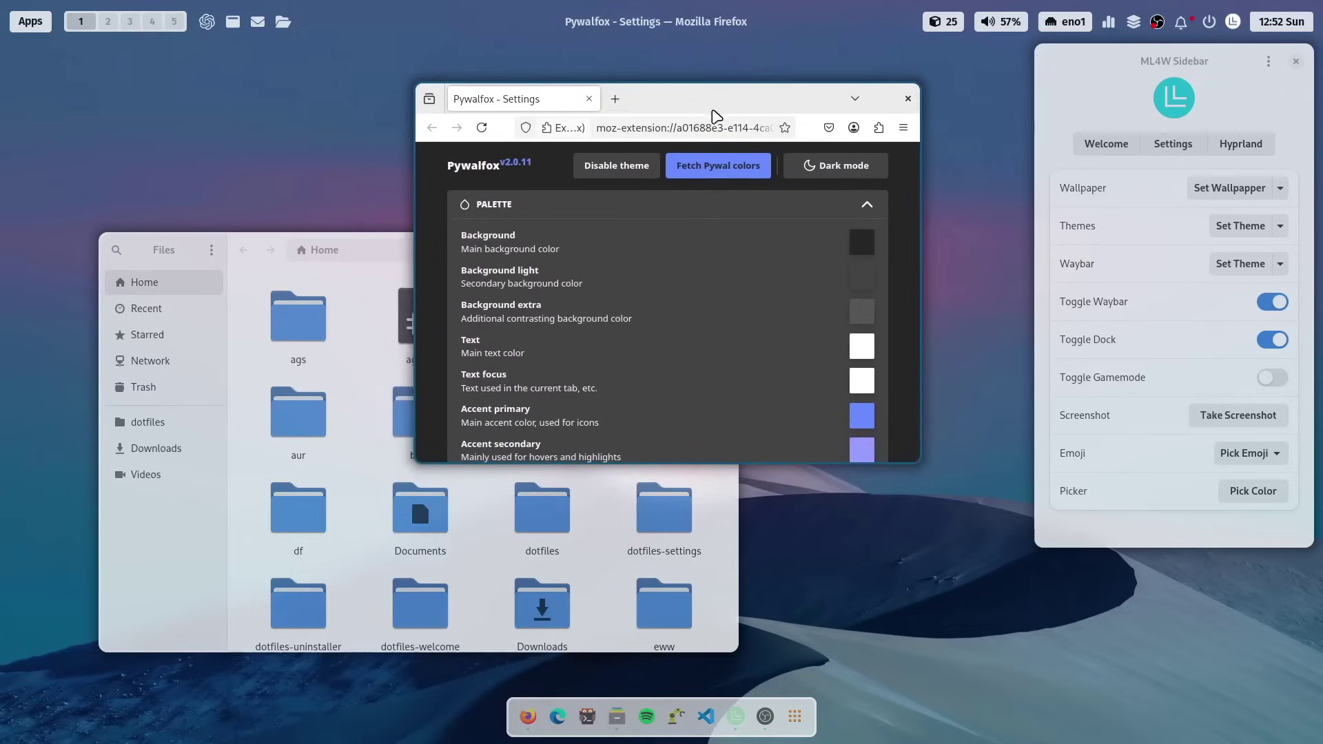
left_click_drag(715, 112, 305, 114)
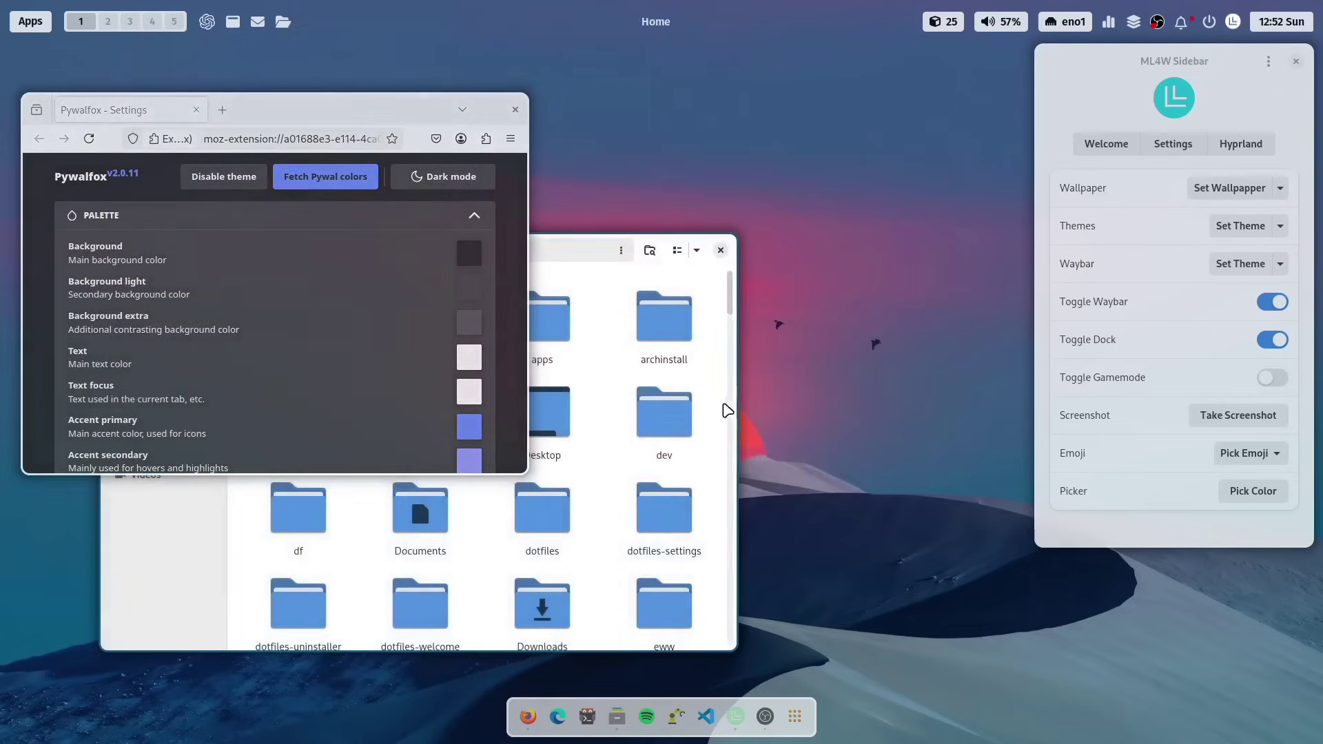
left_click_drag(721, 410, 644, 407)
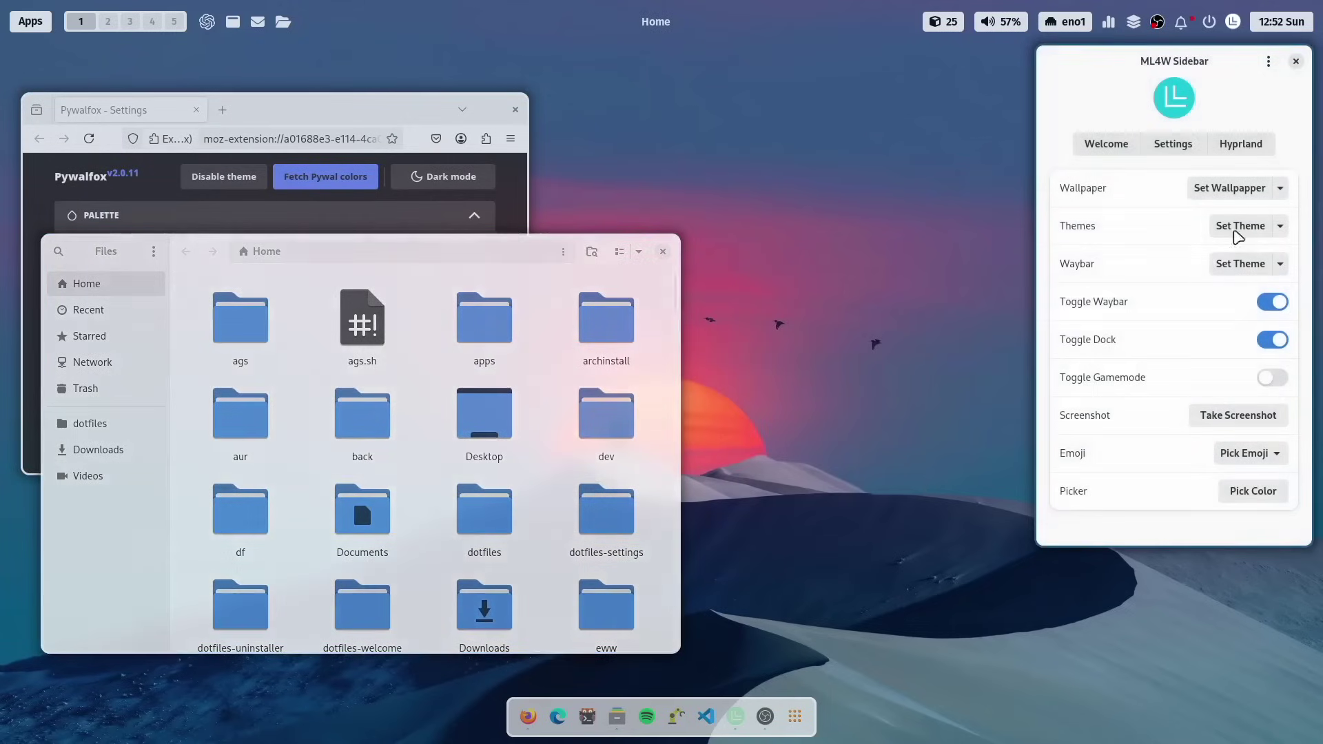
Apply the negate-brightness60 wallpaper effect via a 'neg' search, then move Files right.
left_click(1280, 190)
left_click(1272, 248)
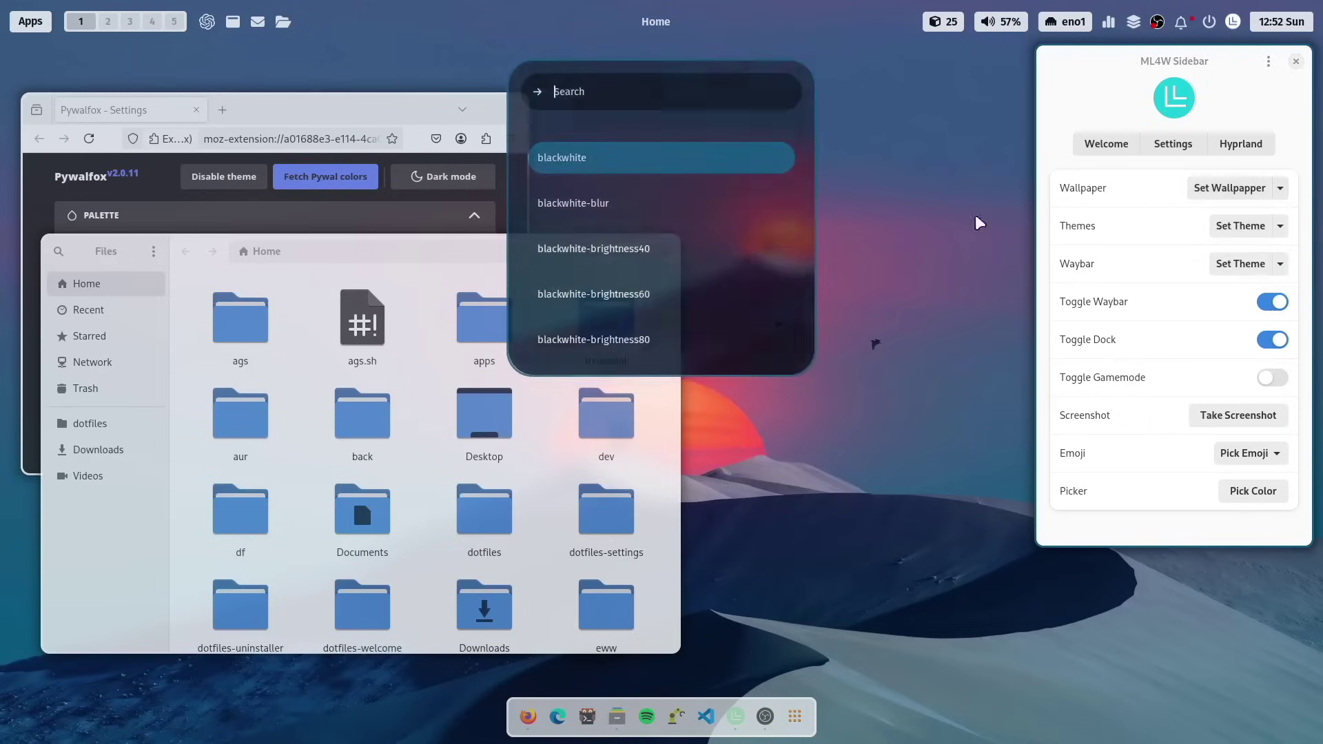
type("mega")
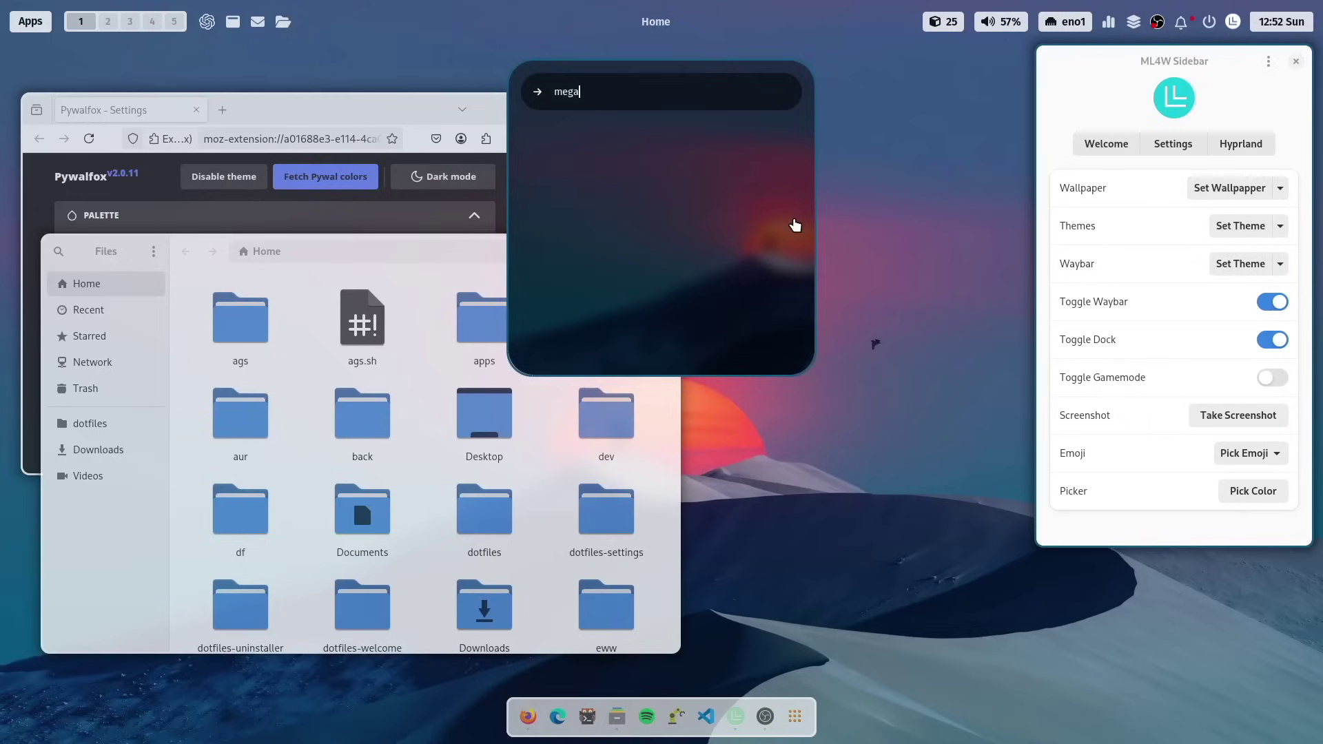
key("BackSpace")
key("BackSpace")
type("neg")
key("Down")
key("Down")
key("Return")
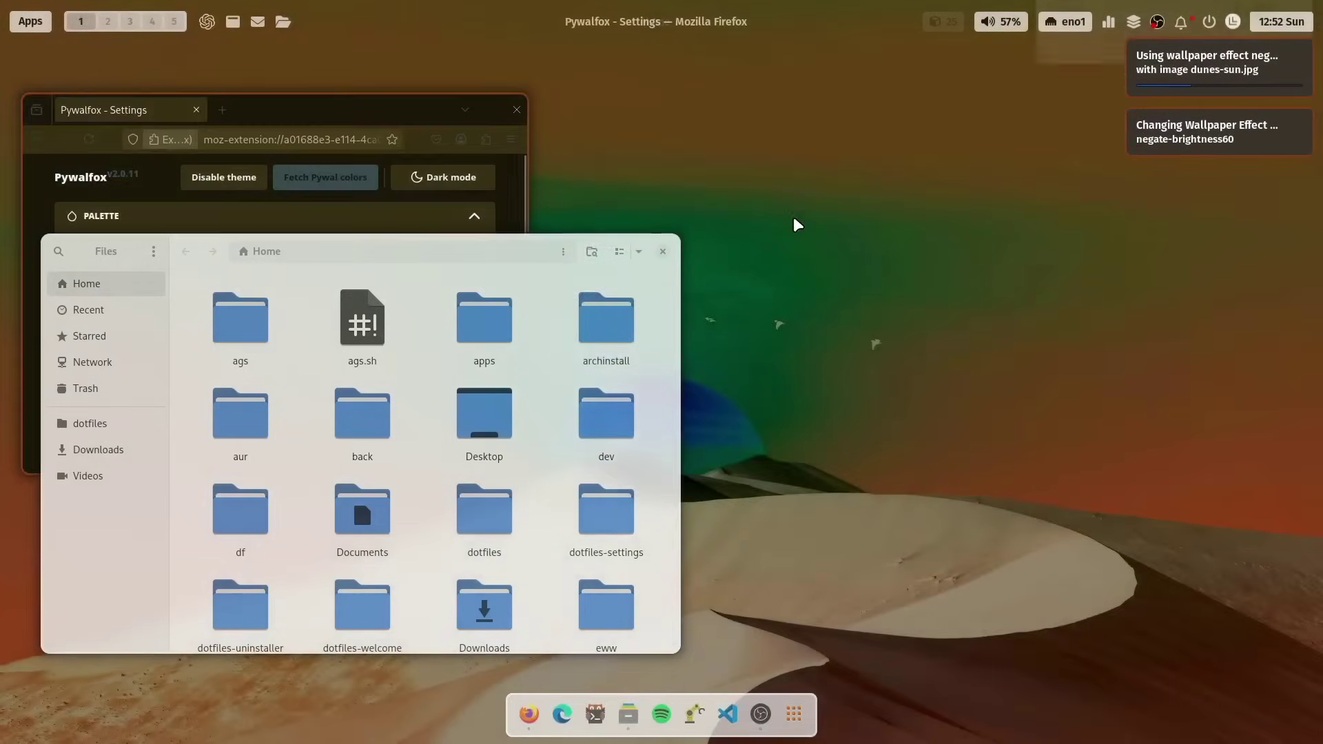
left_click_drag(537, 298, 1226, 298)
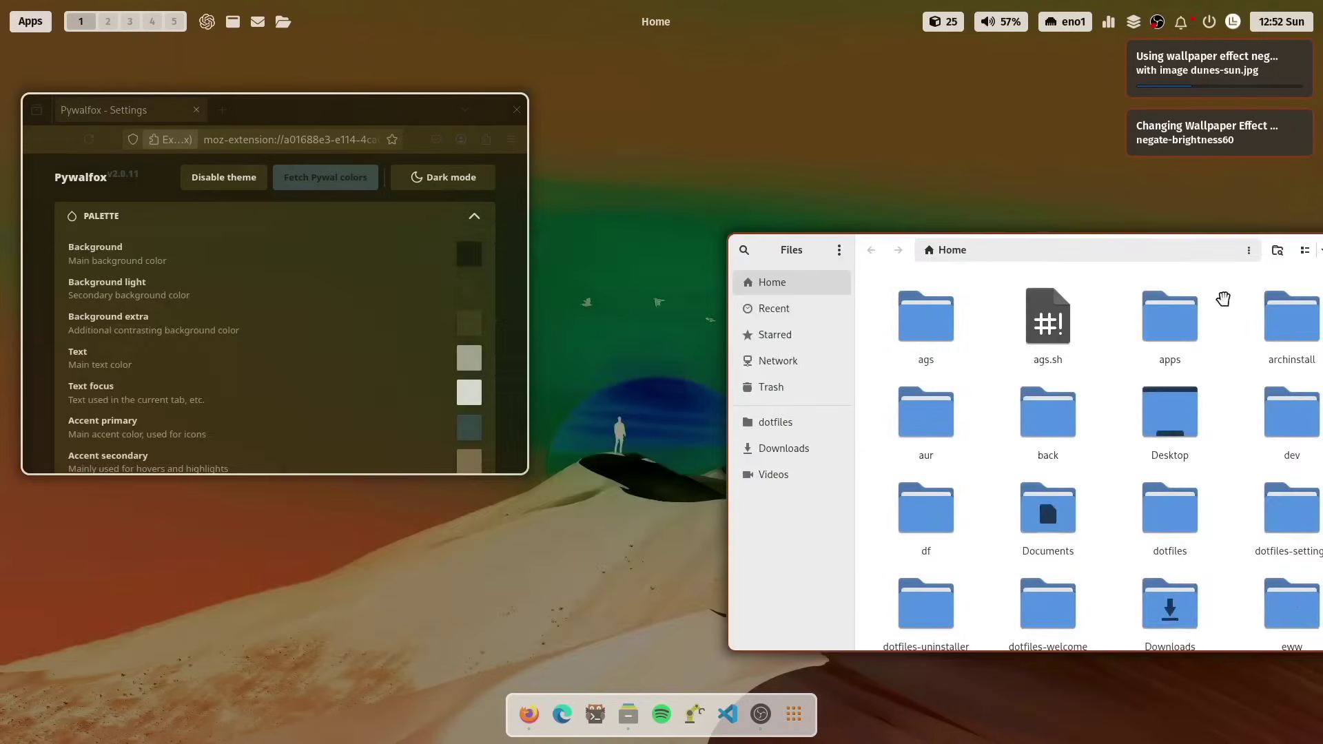
Close Firefox, switch to the random miracleOS_dark wallpaper, and move Files upper left.
left_click(517, 108)
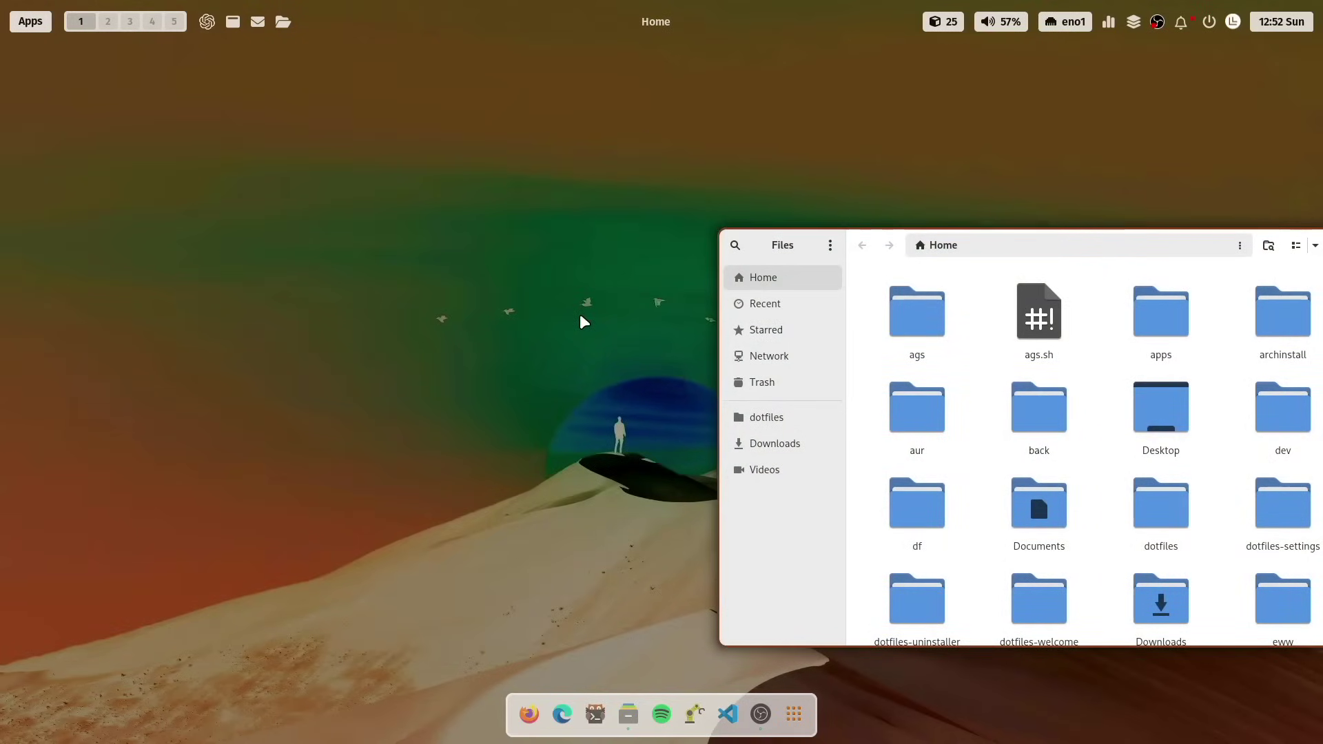
key("super+shift+w")
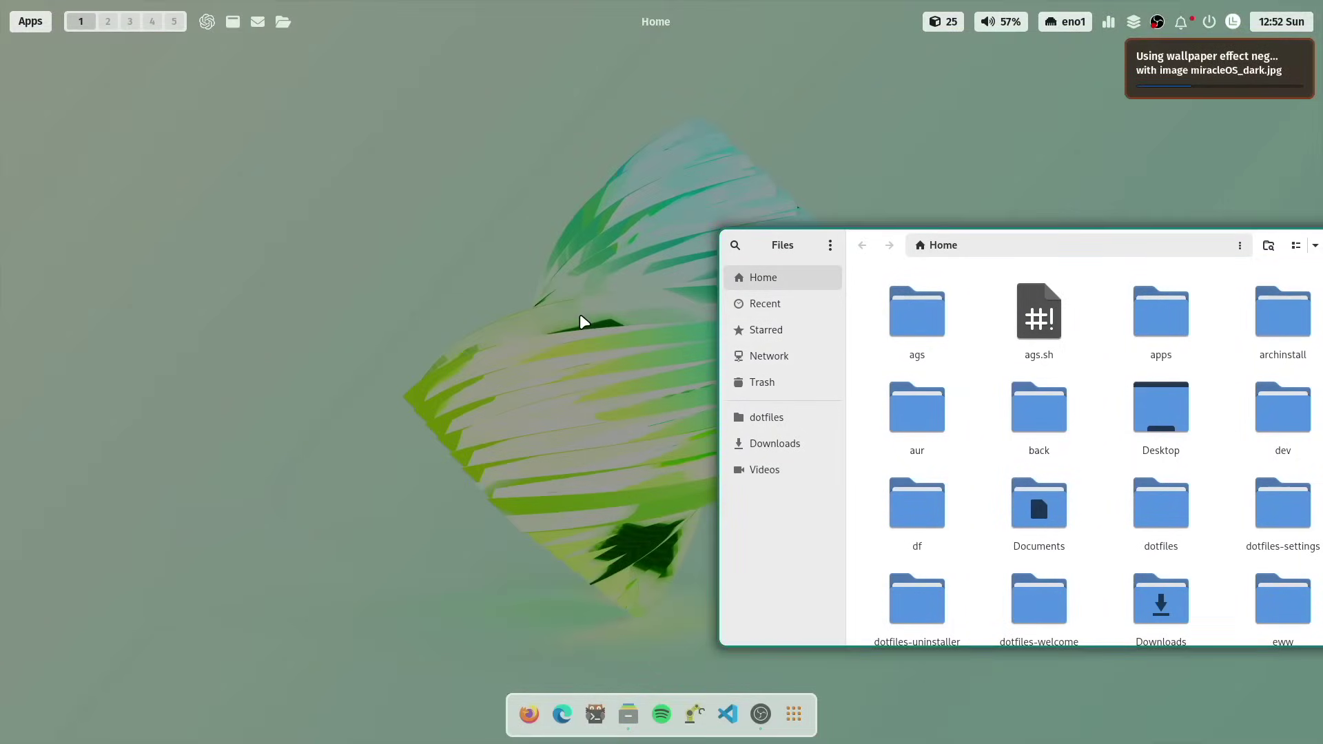
left_click_drag(806, 434, 168, 349)
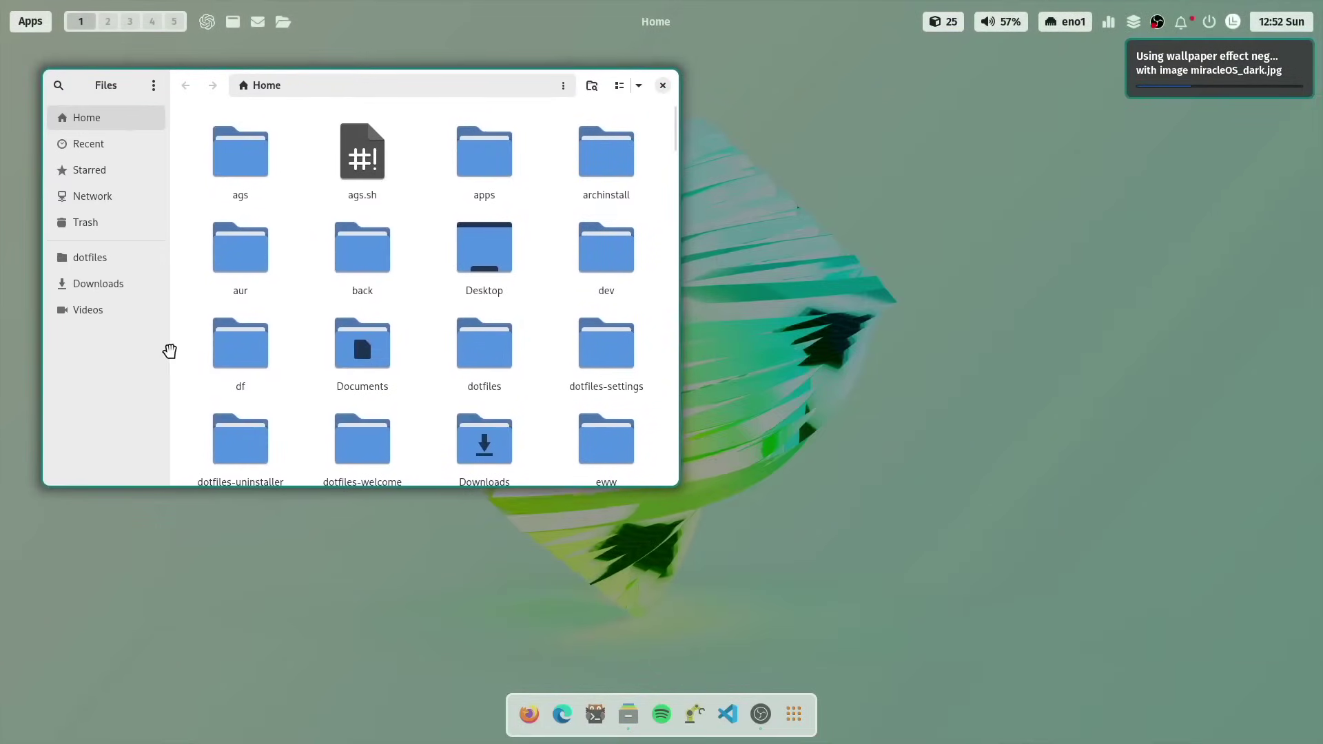
Raise the Waybar workspace count to 6 on the Settings app's Status Bar page.
left_click(1233, 22)
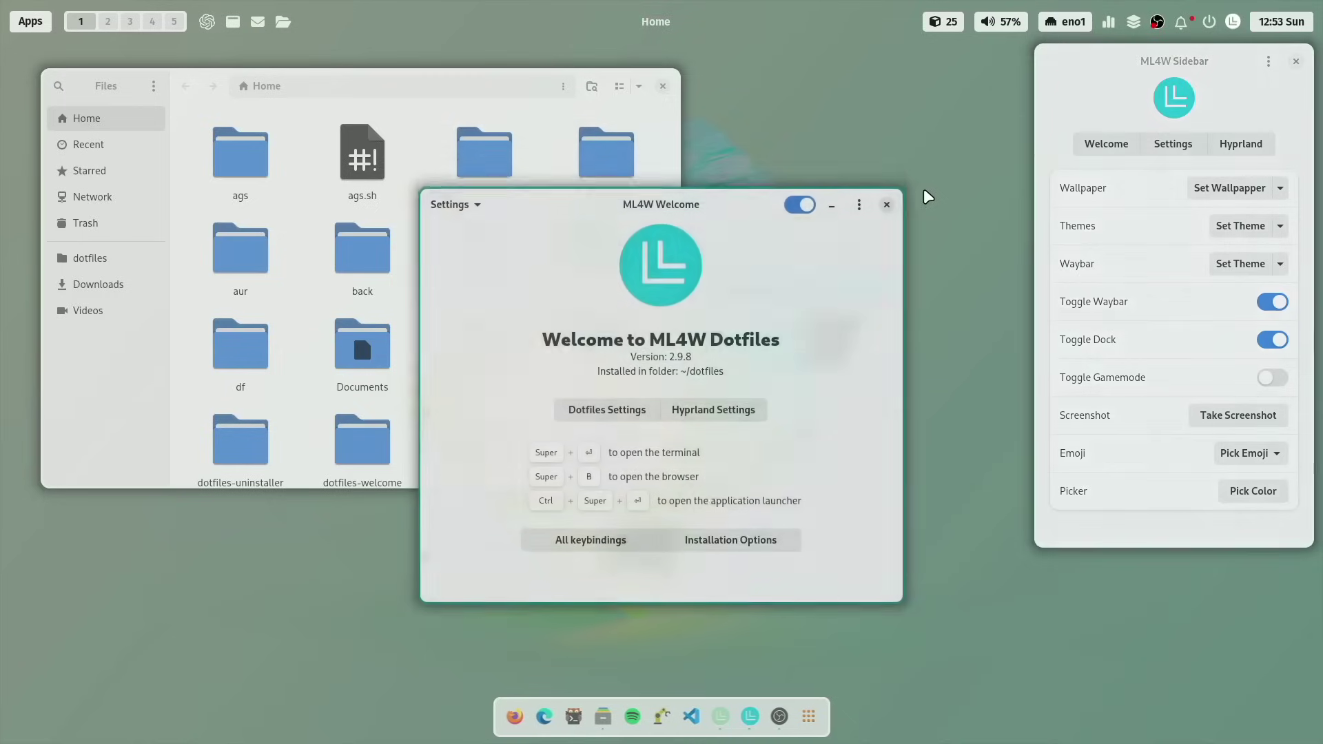
left_click(1173, 145)
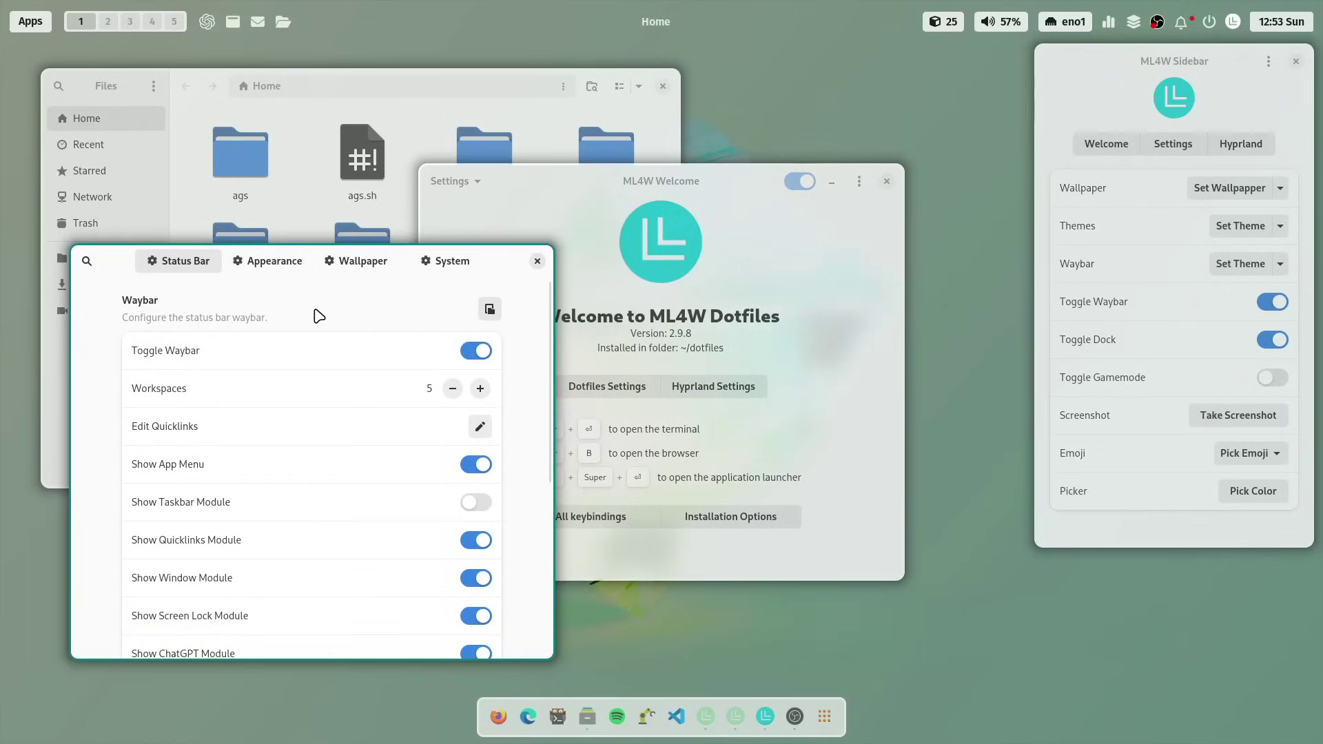
scroll(303, 320, "down", 5)
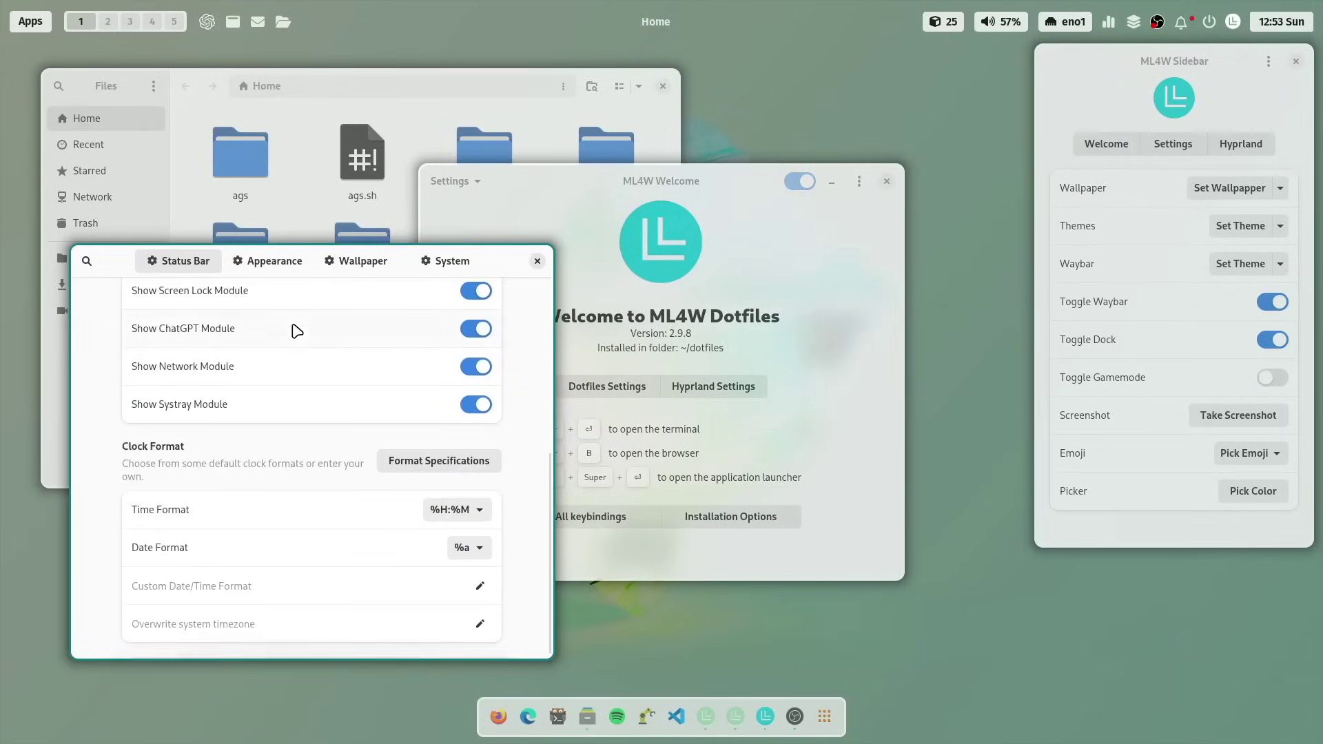
scroll(307, 360, "up", 4)
scroll(317, 356, "up", 2)
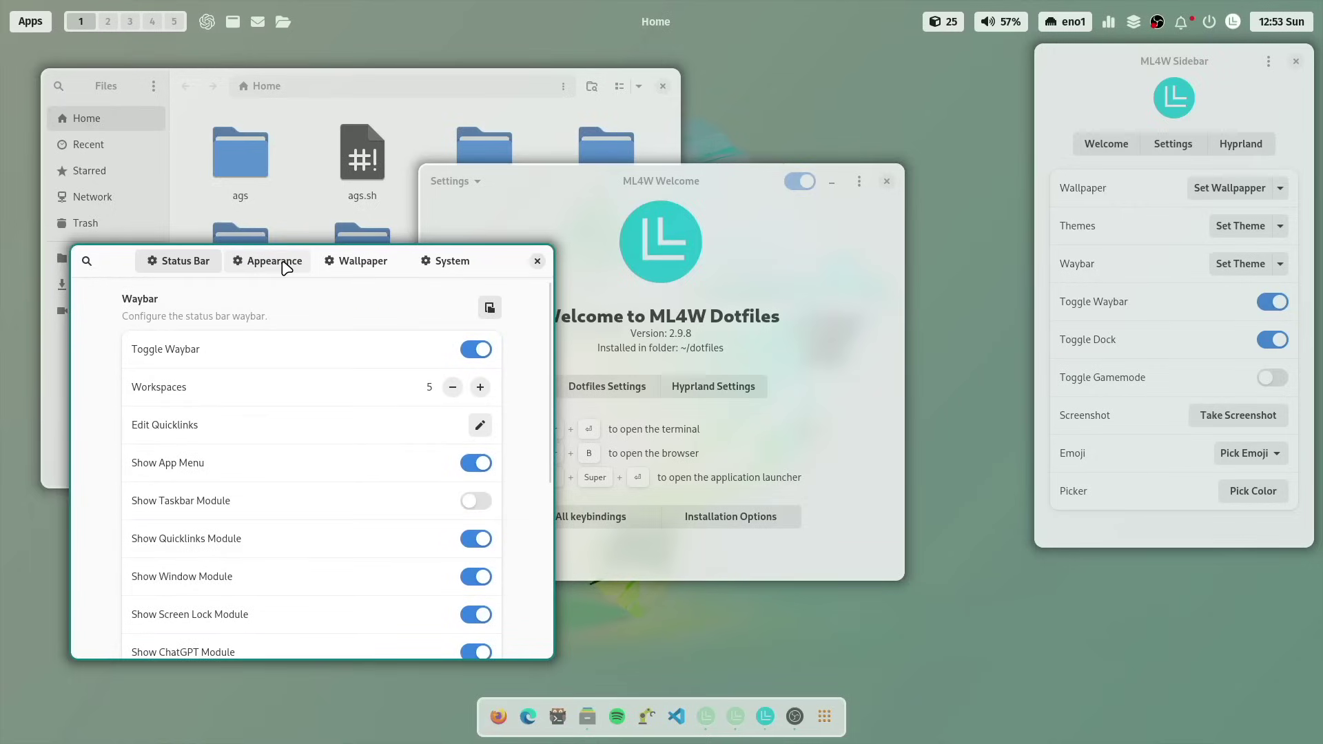
scroll(319, 320, "down", 1)
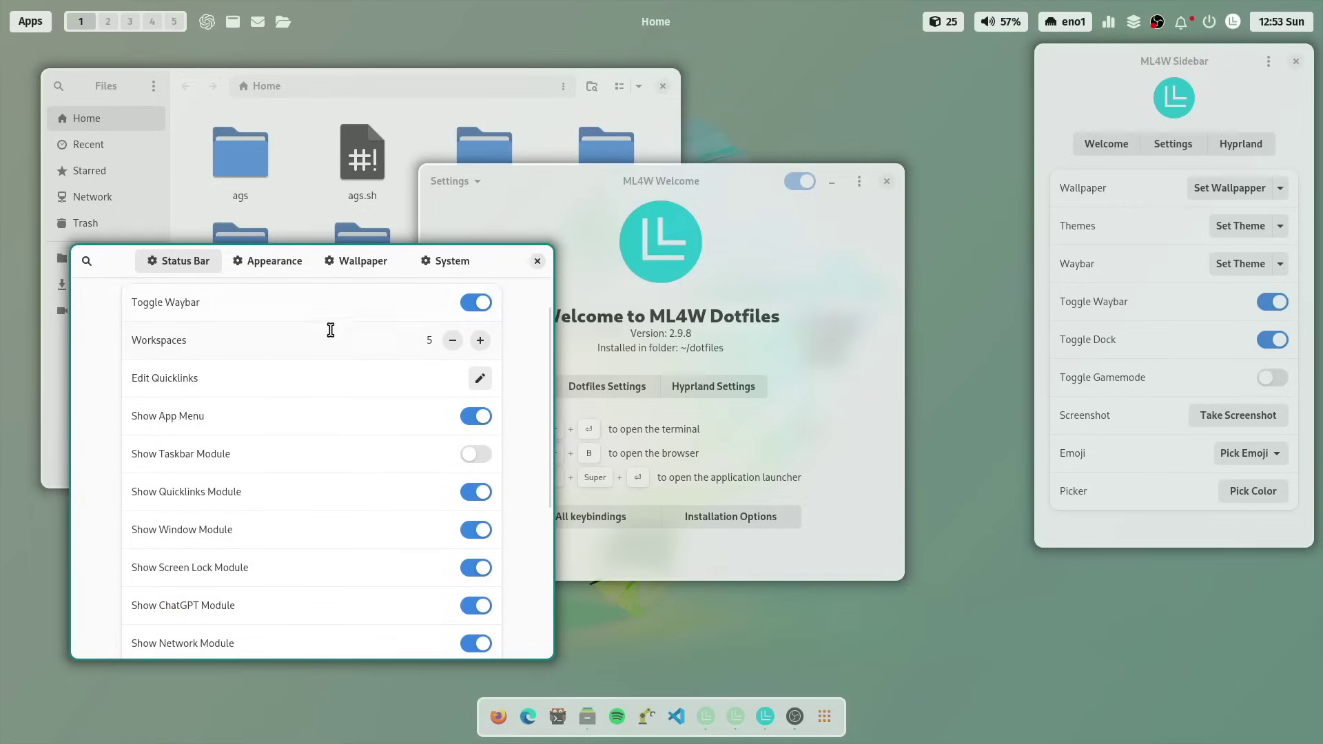
left_click(481, 340)
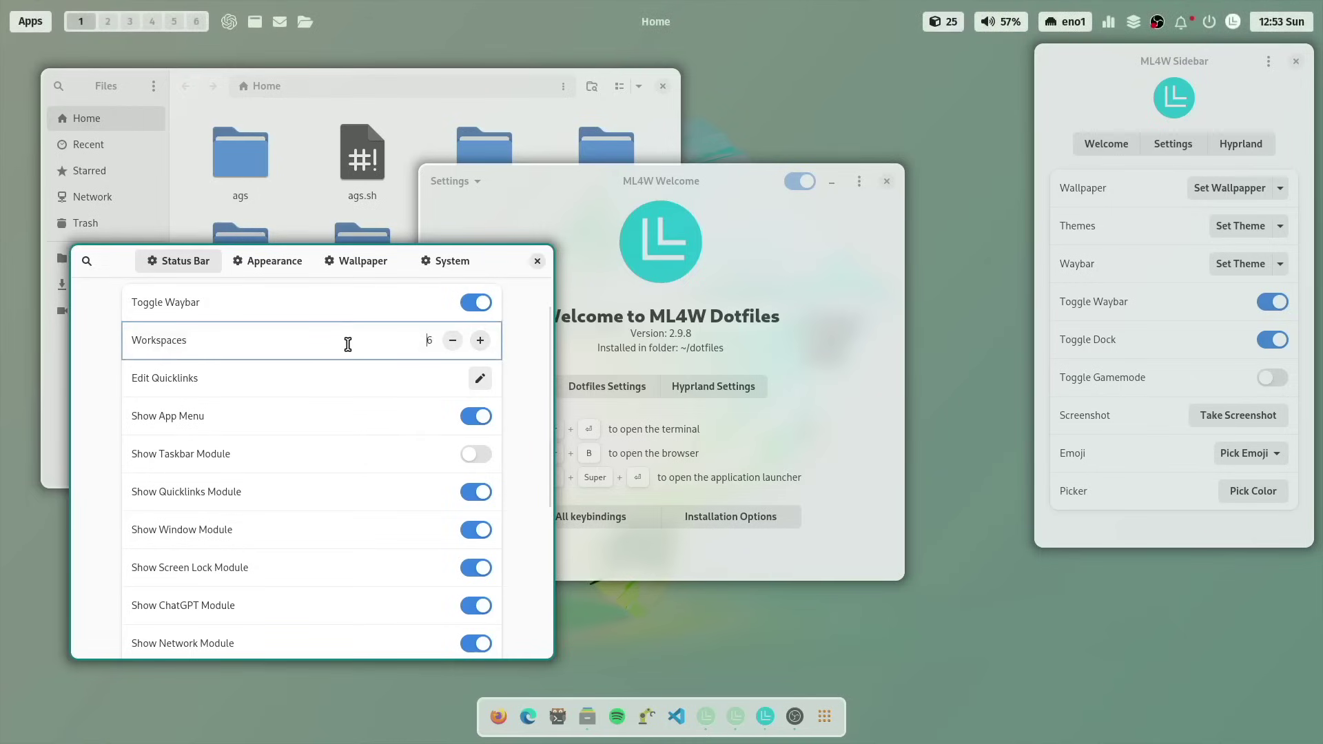
scroll(352, 345, "up", 1)
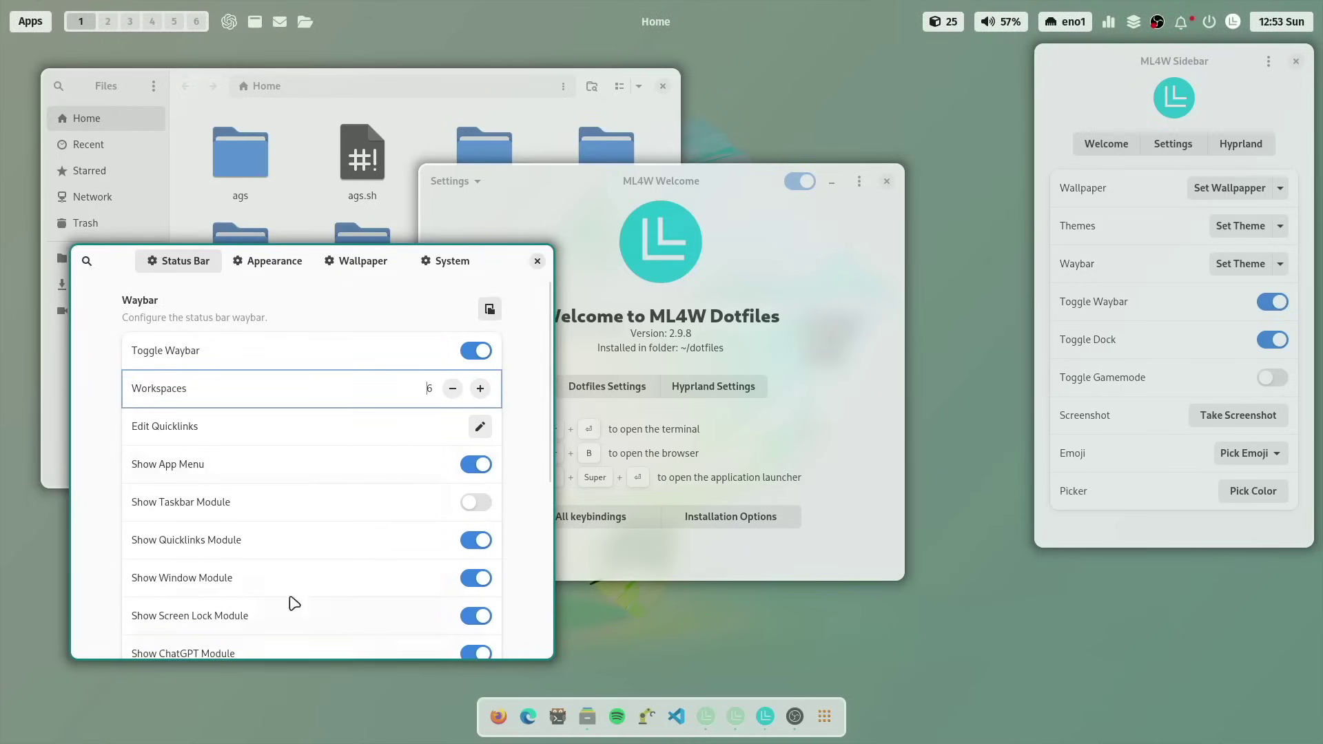
Browse the Appearance settings page, then the Wallpaper effect and cache settings.
left_click(288, 265)
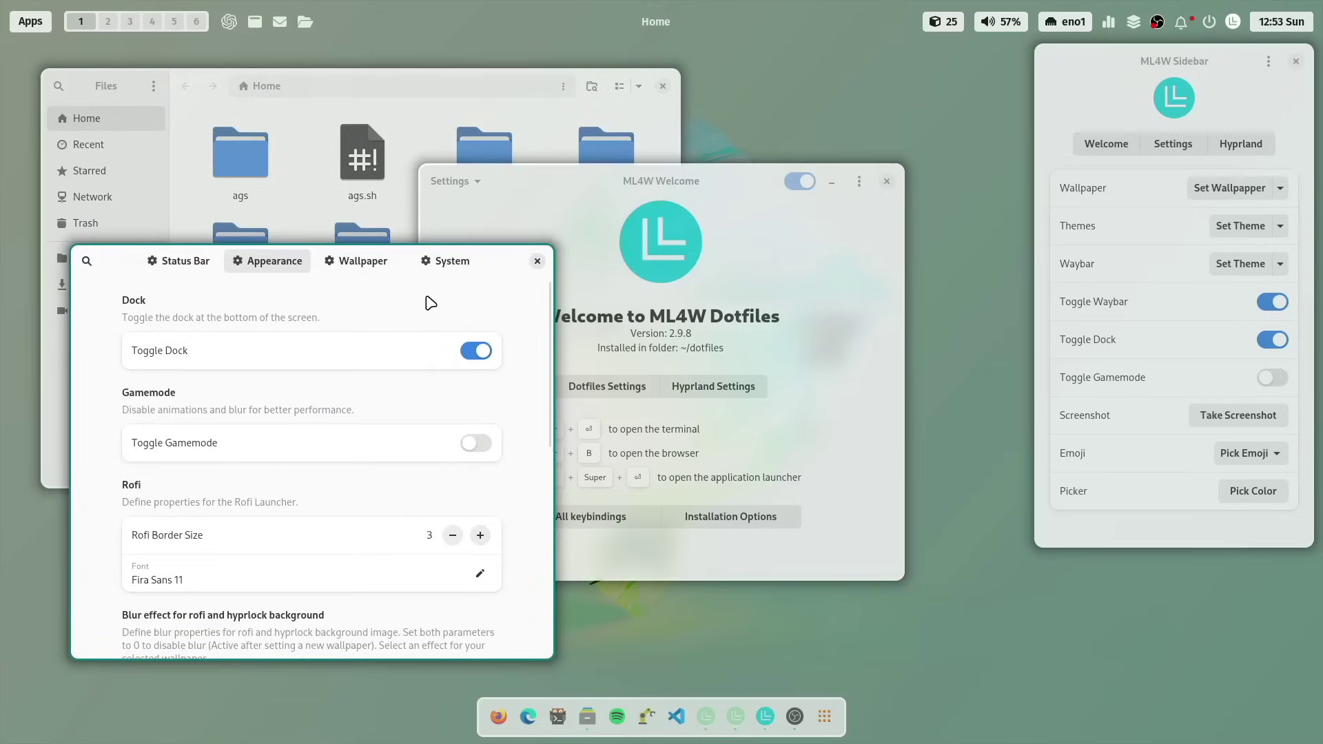
scroll(510, 381, "down", 1)
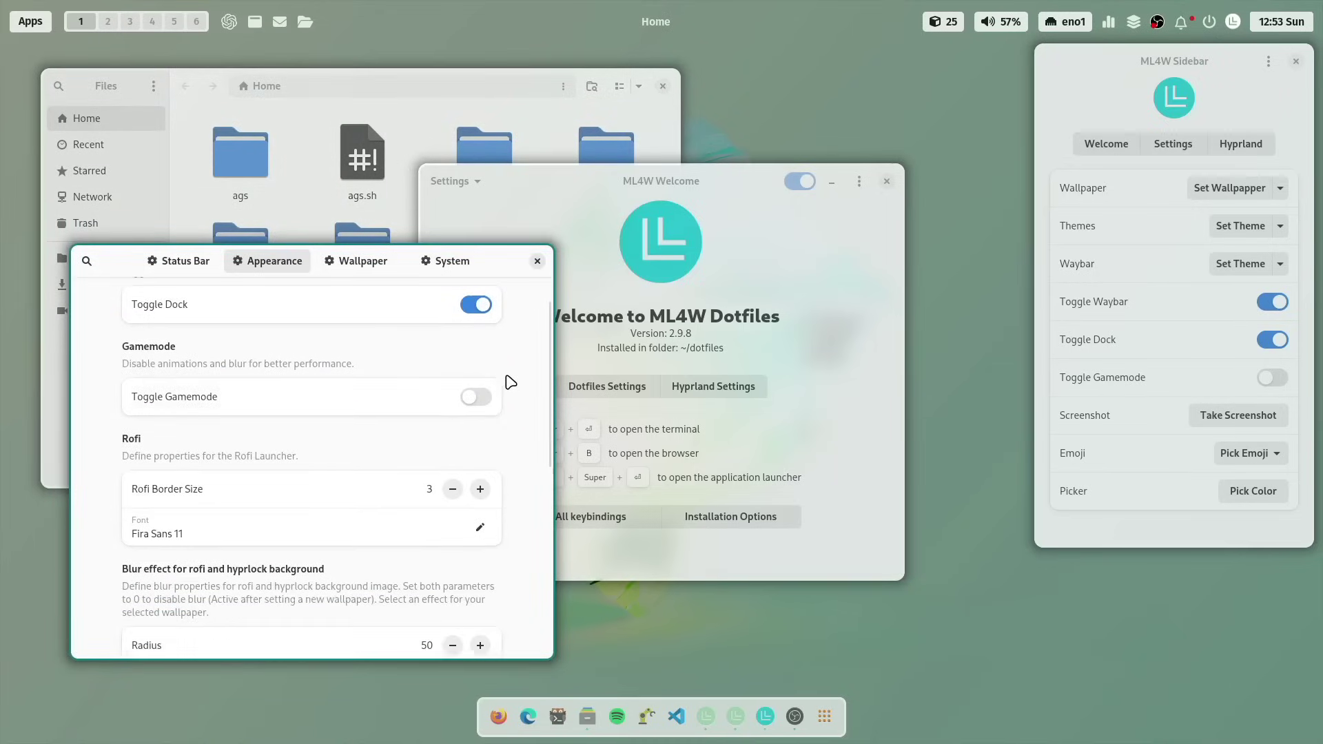
scroll(502, 392, "down", 2)
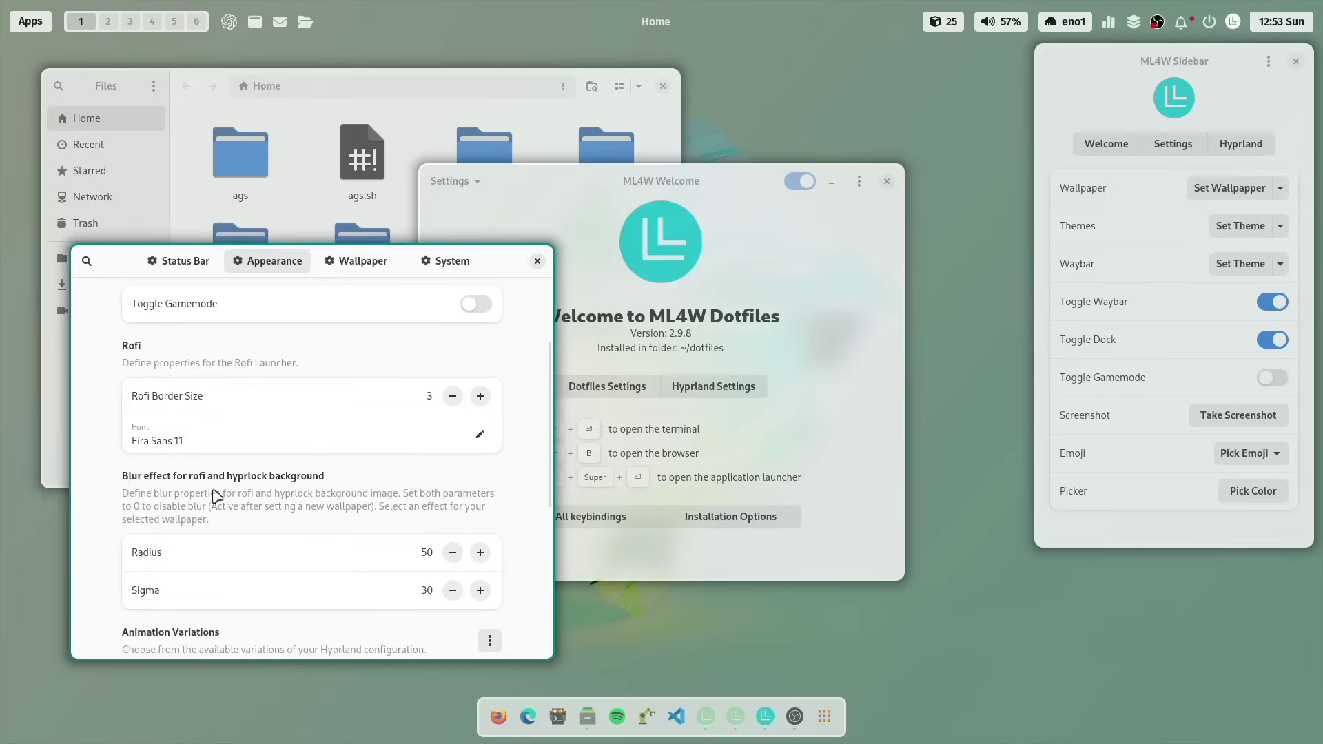
scroll(290, 445, "down", 1)
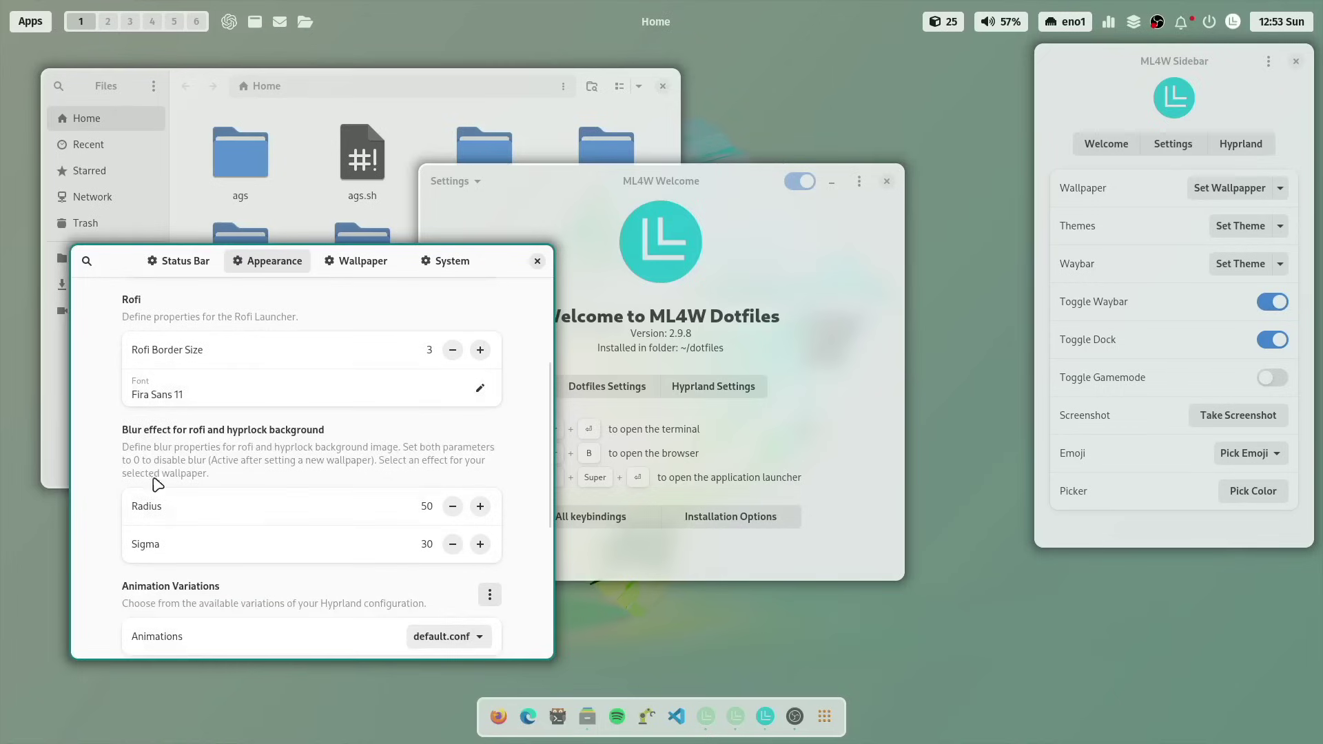
scroll(324, 370, "down", 1)
scroll(325, 362, "up", 5)
left_click(365, 265)
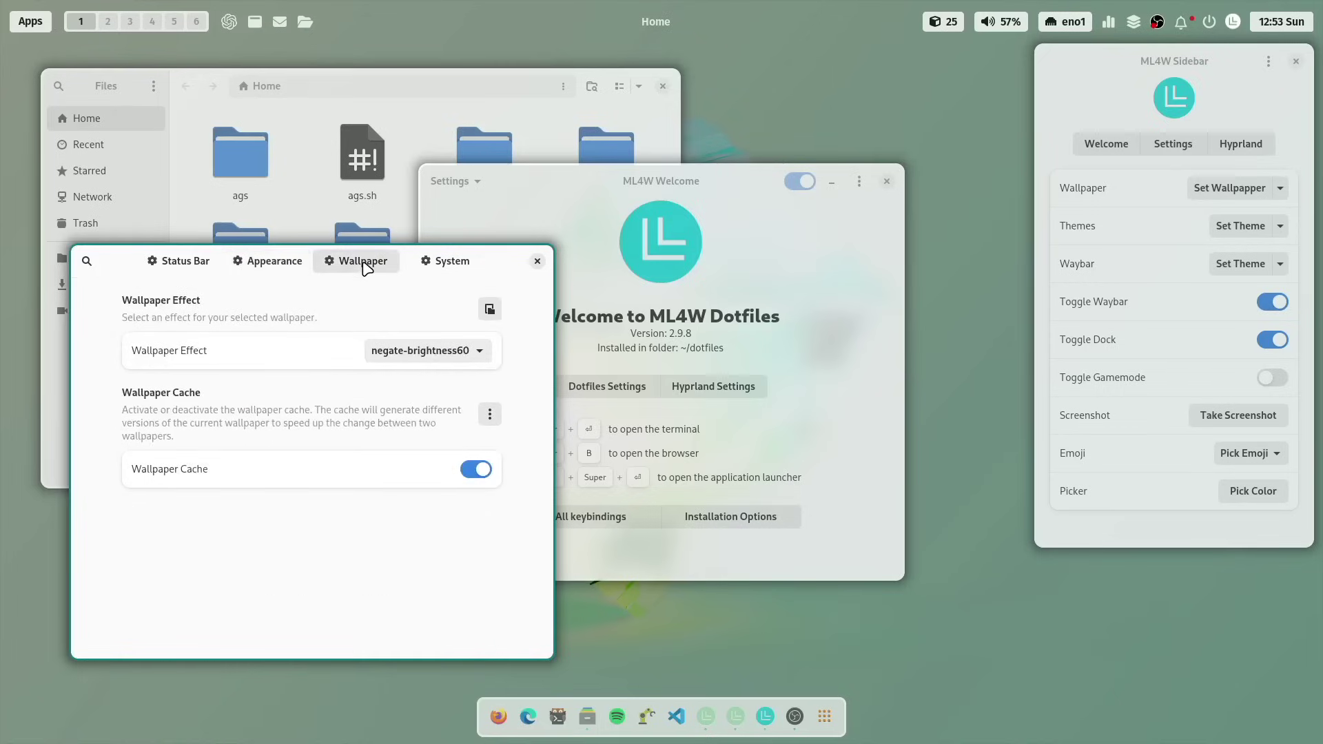
Review the System tab's default apps, Hypridle timeouts and Hyprland variations.
left_click(442, 266)
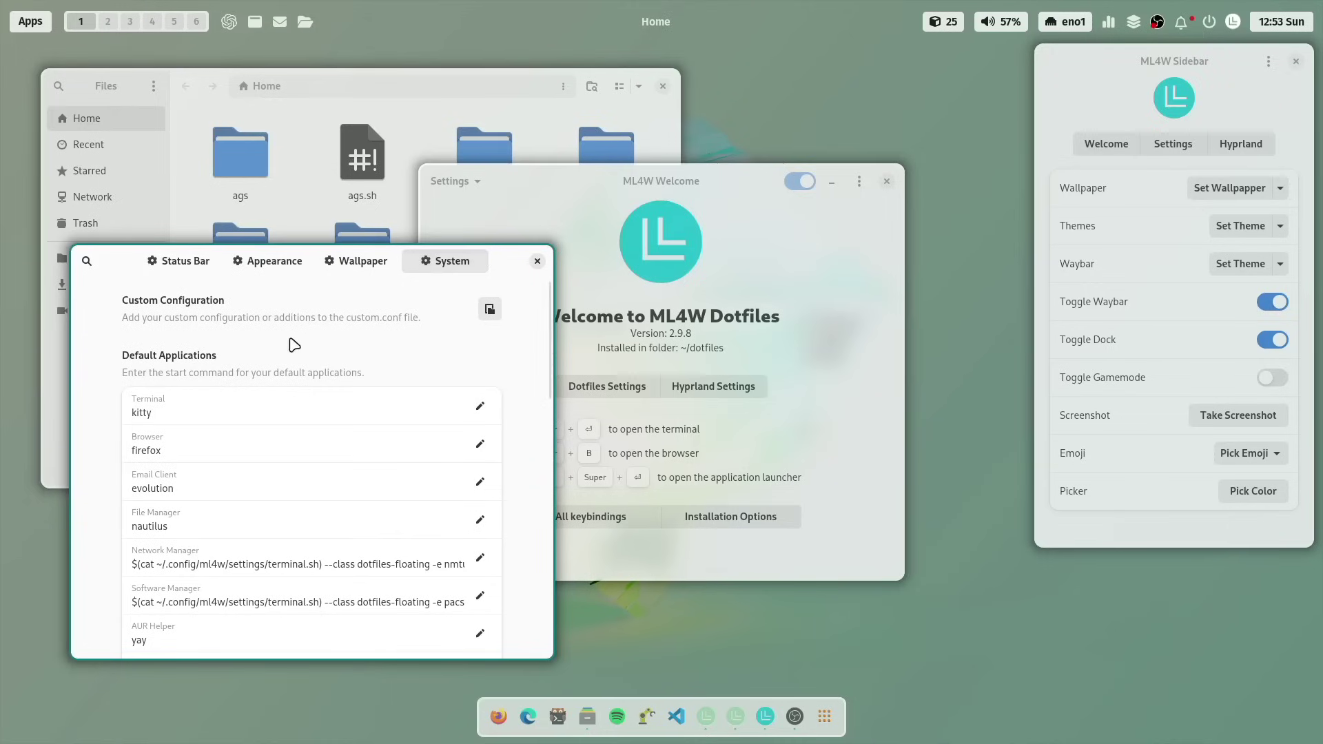
scroll(513, 372, "down", 5)
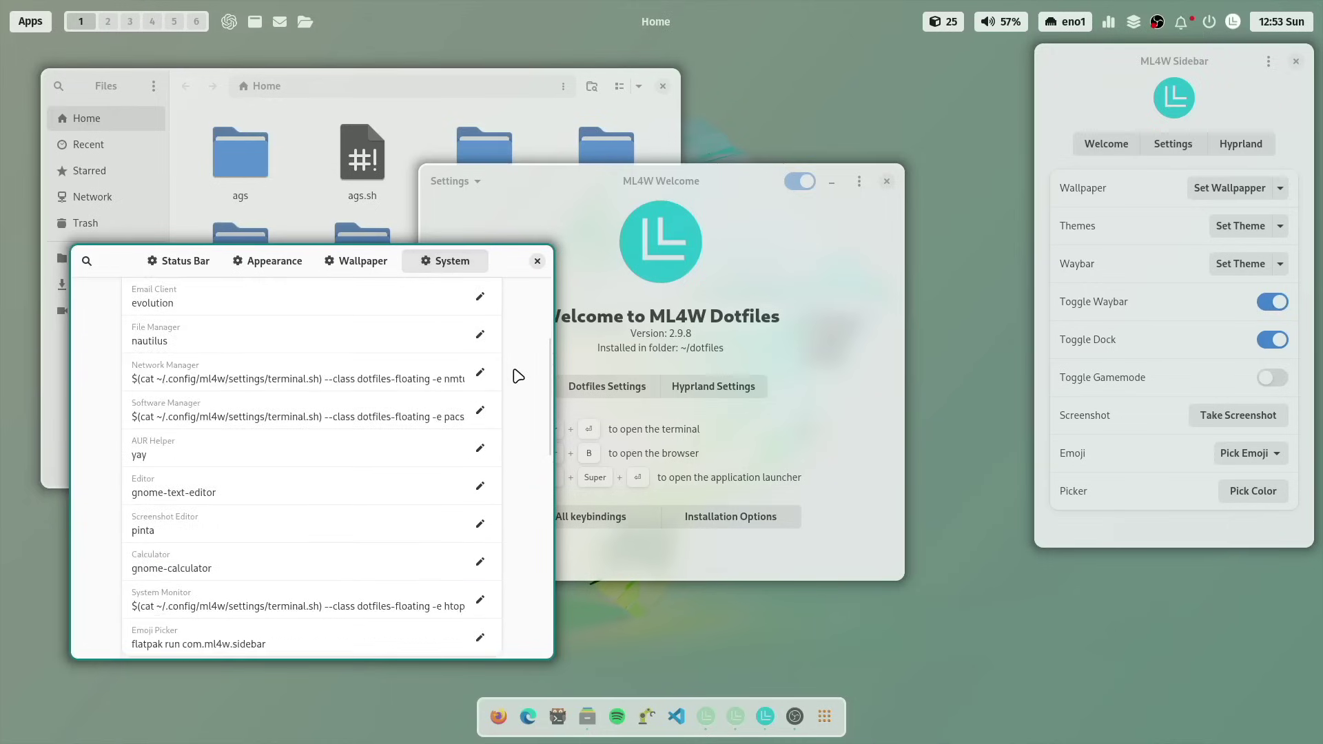
scroll(518, 375, "down", 7)
scroll(519, 375, "down", 5)
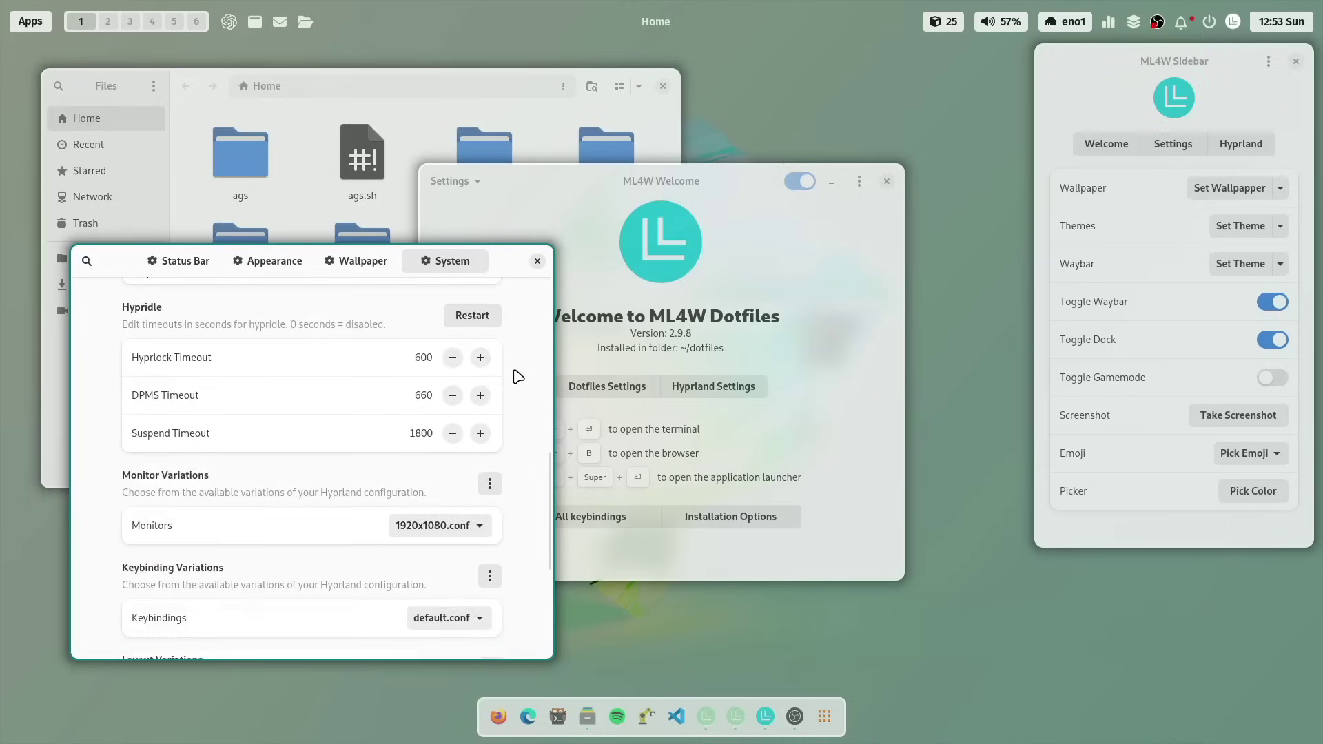
scroll(518, 376, "down", 3)
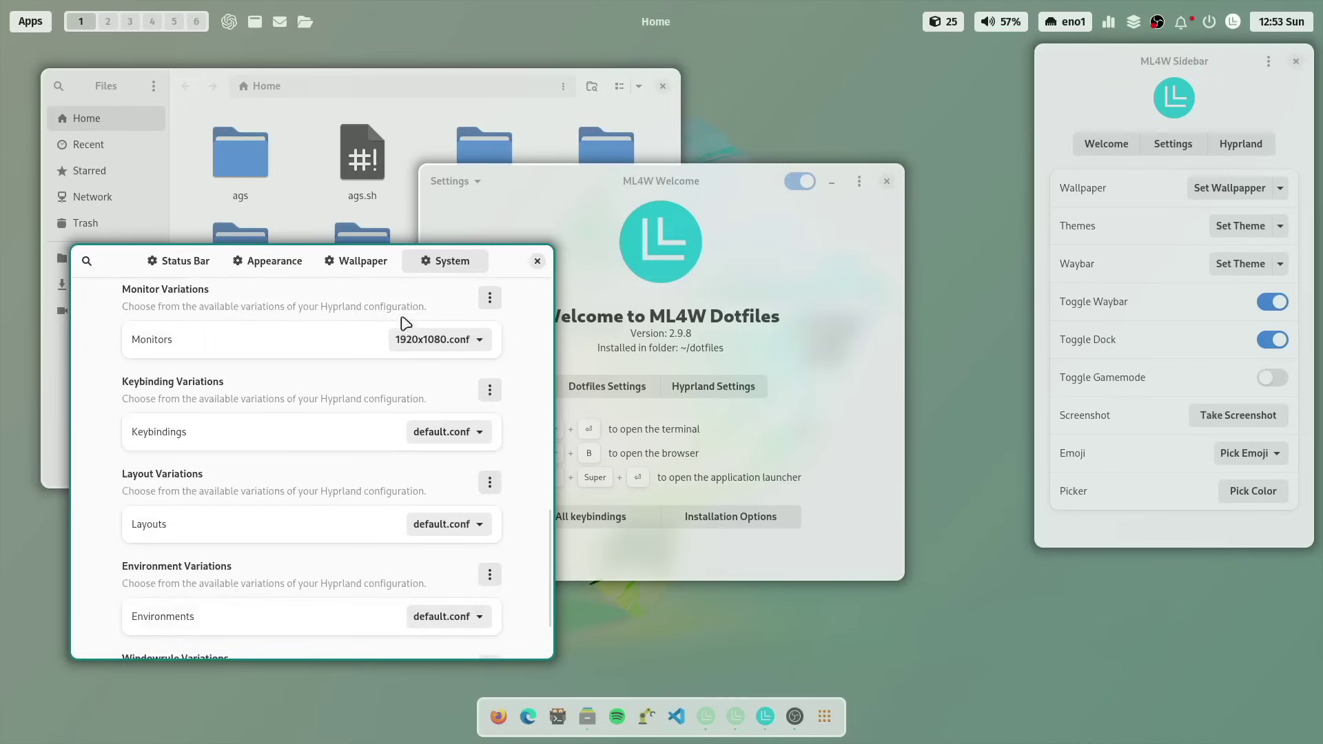
scroll(535, 353, "down", 1)
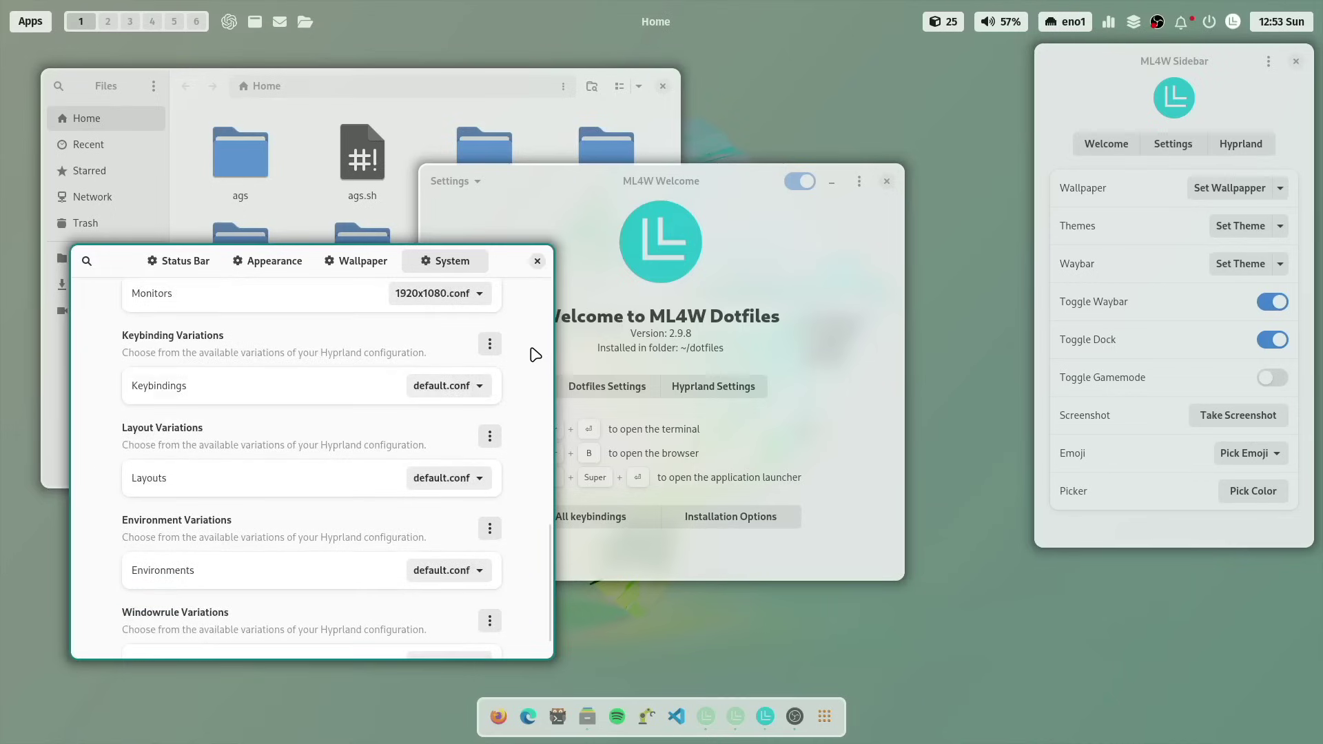
scroll(276, 472, "down", 1)
scroll(534, 461, "up", 8)
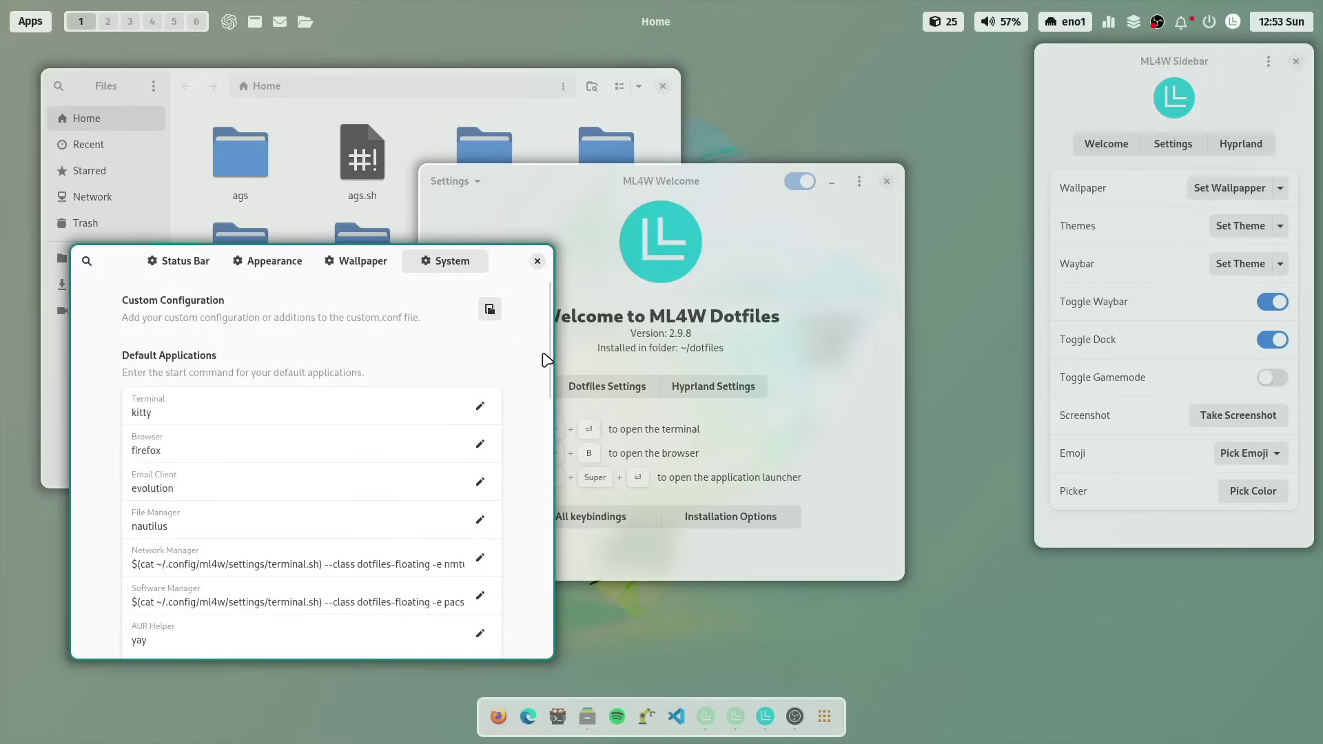
Close the dotfiles settings window and reduce the Hyprland window border size to 0.
left_click(537, 262)
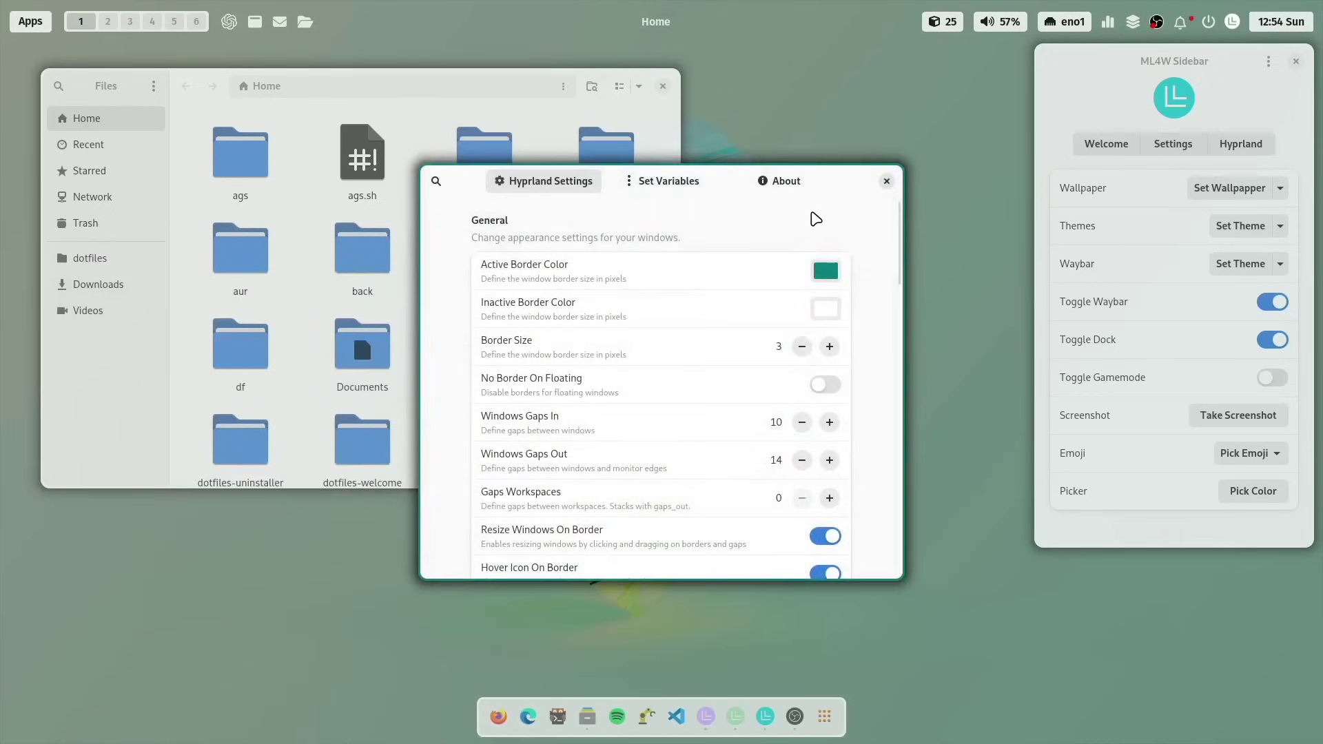
left_click_drag(828, 214, 522, 260)
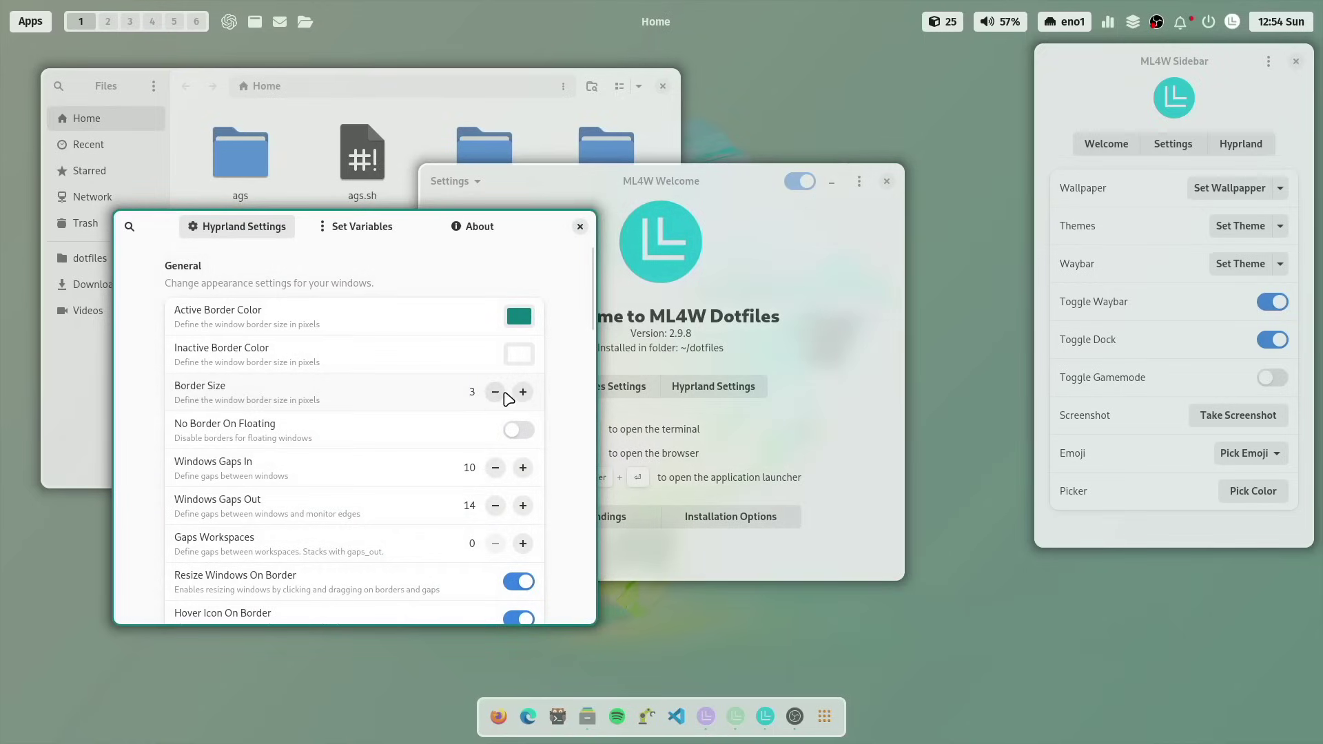
left_click(495, 392)
left_click(495, 392)
left_click(495, 392)
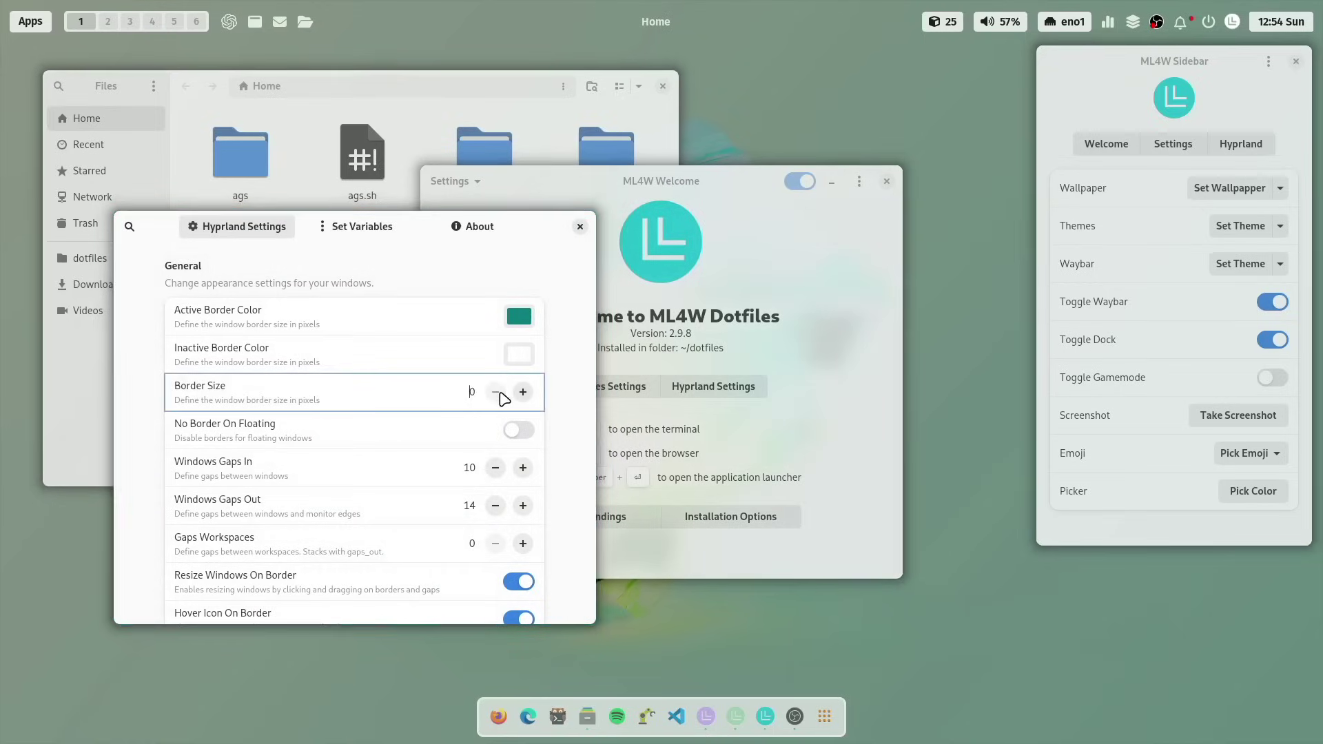
Close the Hyprland Settings dialog and move the ML4W Welcome window slightly lower.
left_click_drag(577, 224, 691, 252)
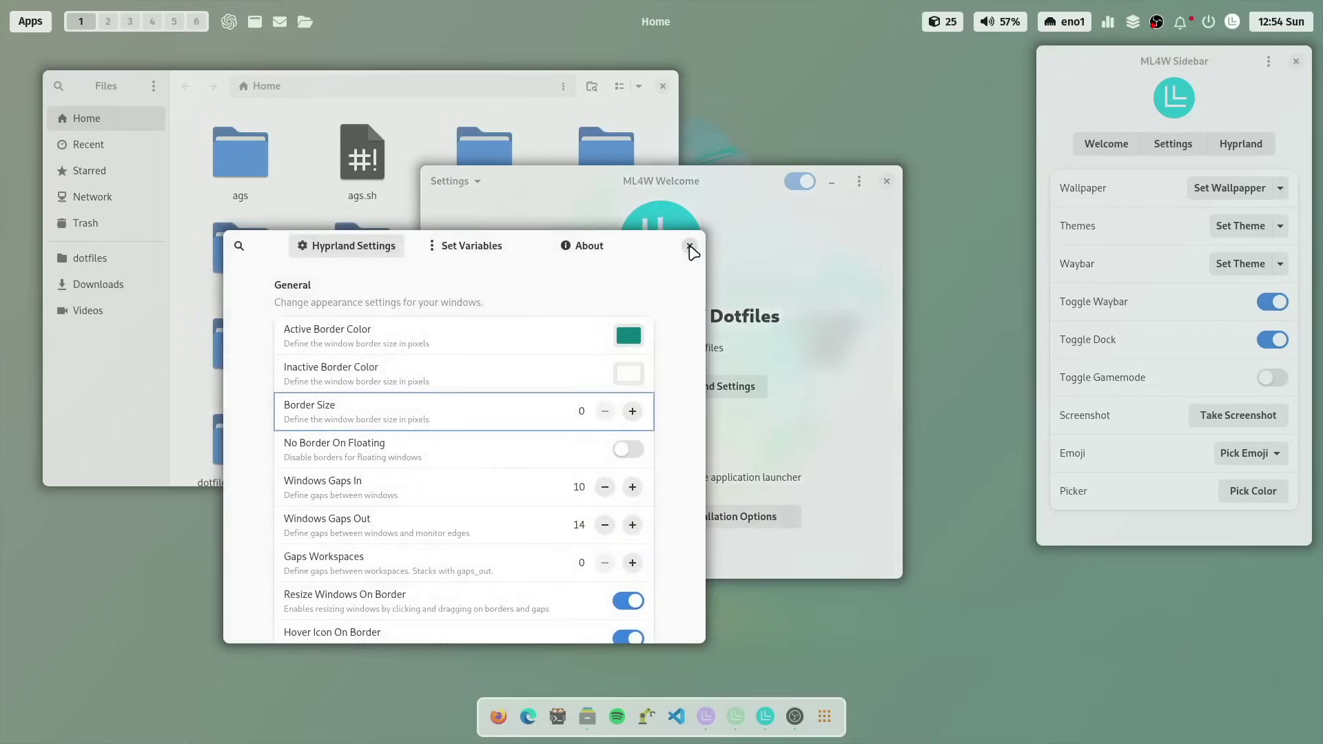
left_click(689, 246)
mouse_move(780, 245)
left_mouse_down()
mouse_move(856, 340)
mouse_move(501, 315)
mouse_move(782, 271)
left_mouse_up()
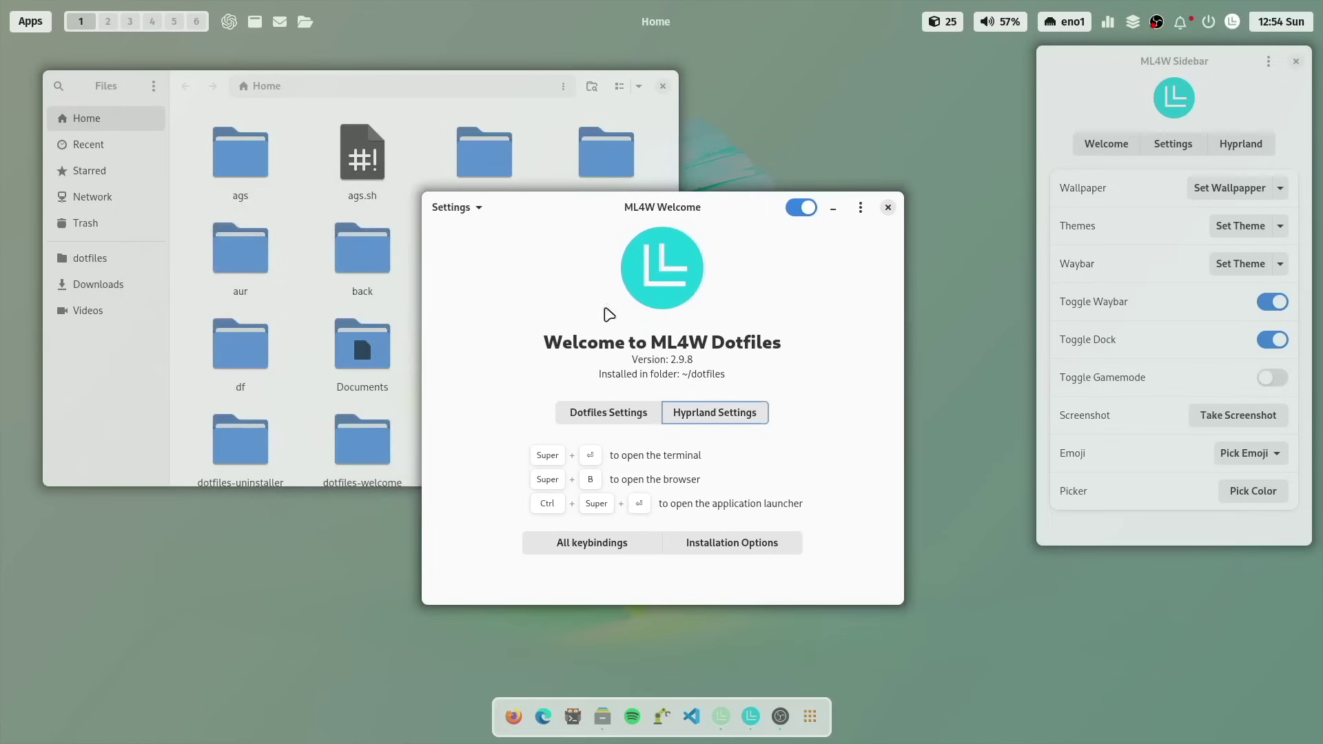
Close the Welcome, Files and Sidebar windows, then switch to the negated headphones paint-splash wallpaper.
left_click(889, 208)
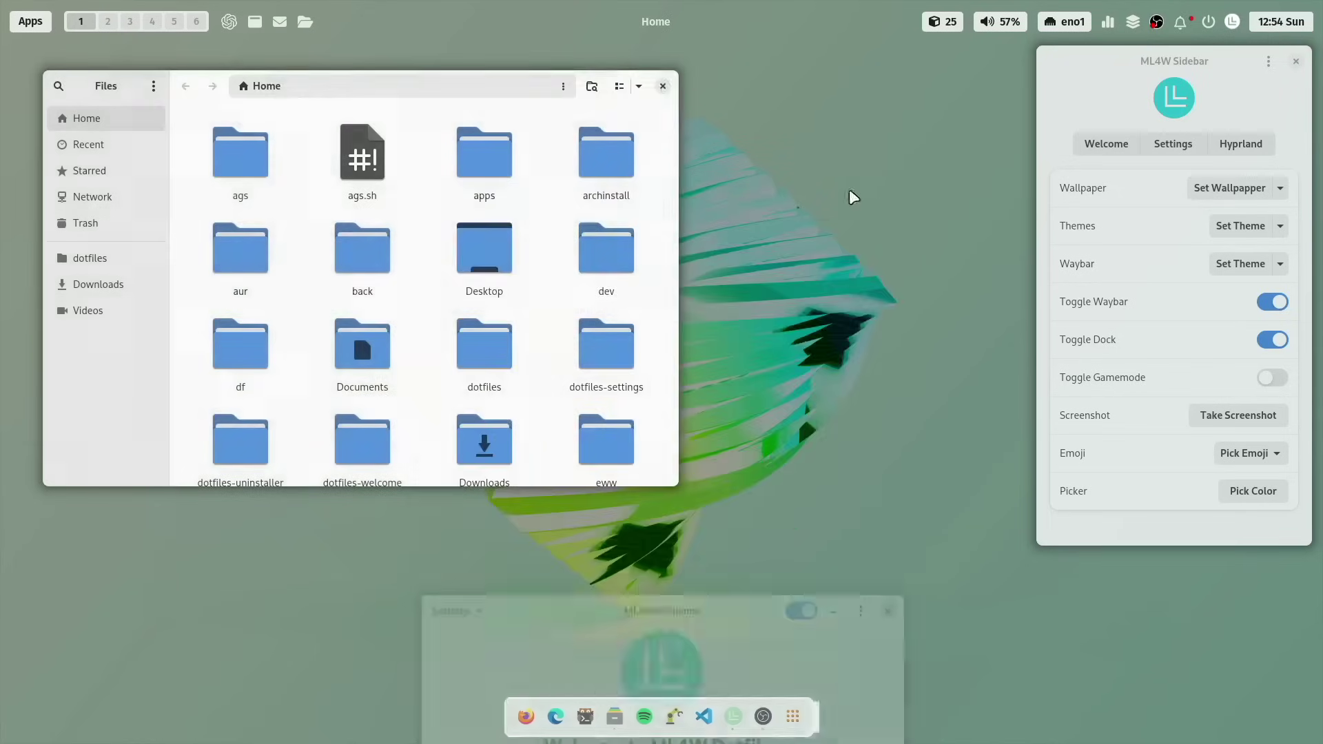
left_click(663, 87)
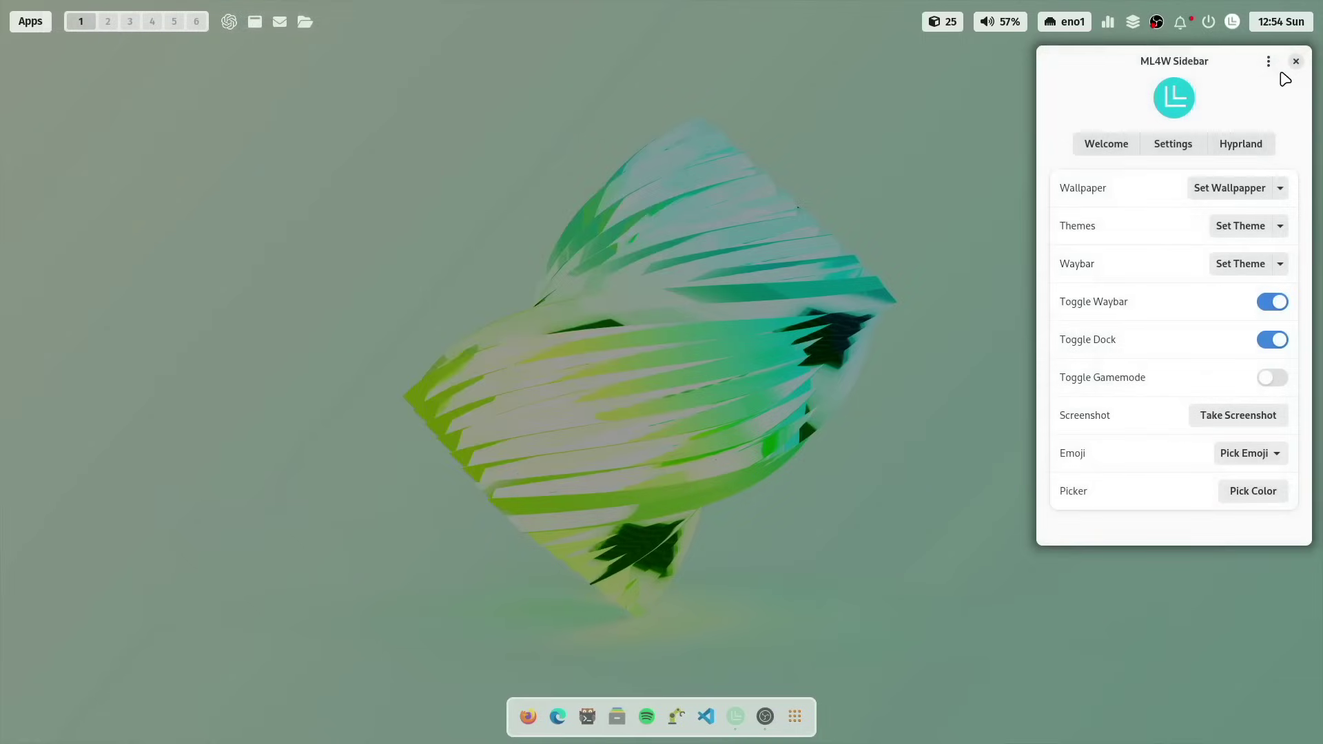
left_click(1295, 64)
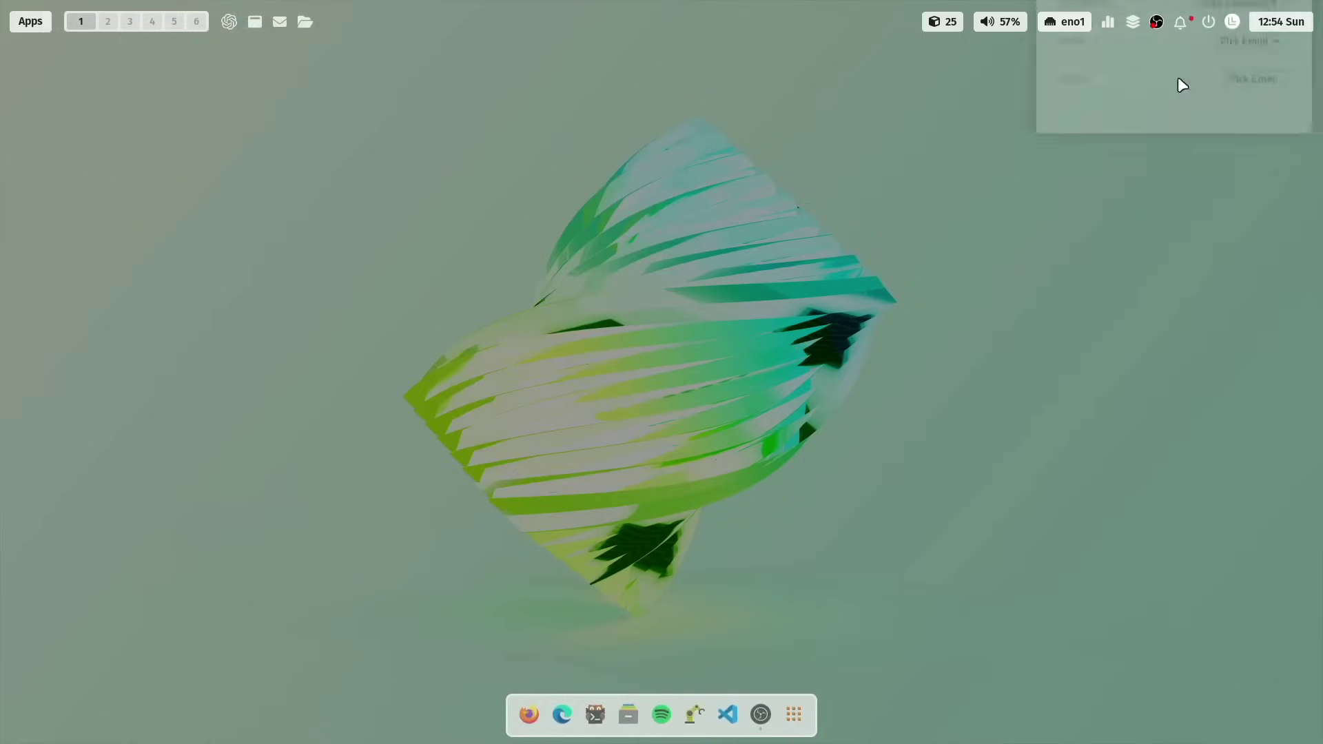
key("super+shift+w")
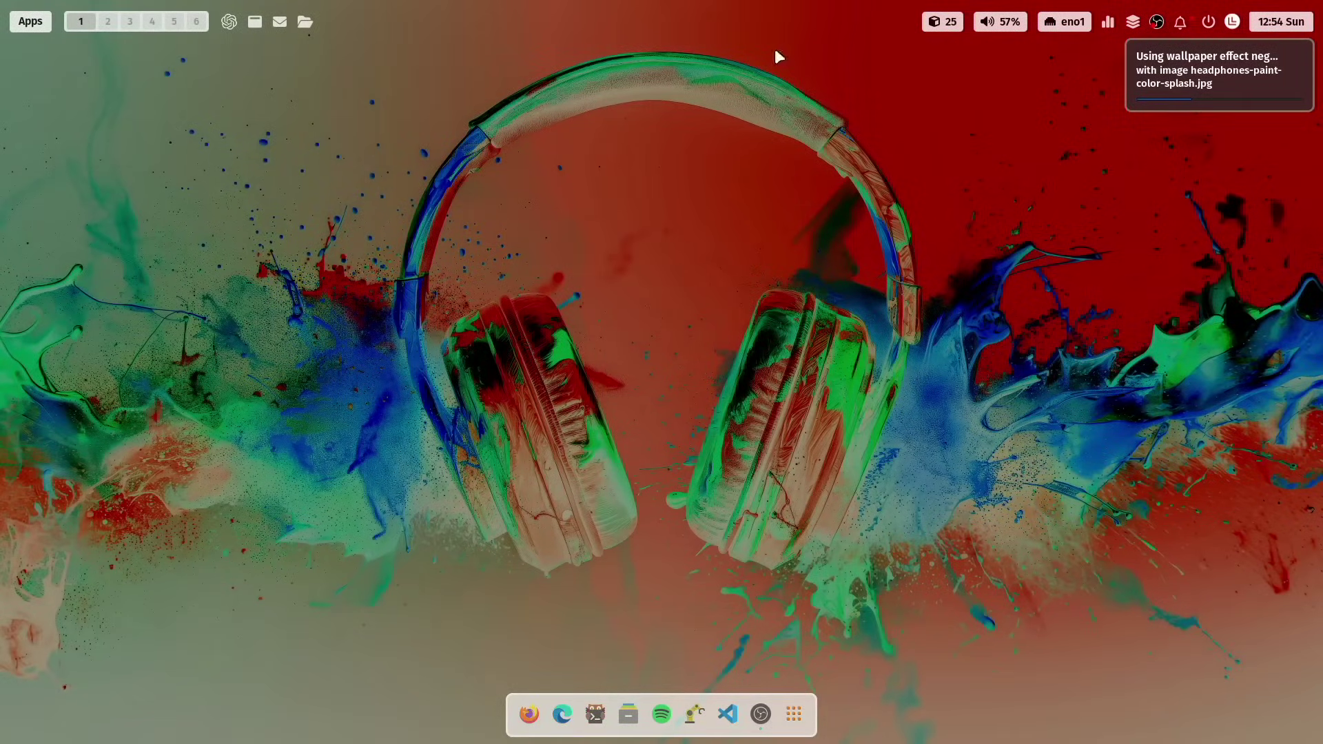
left_click(1296, 52)
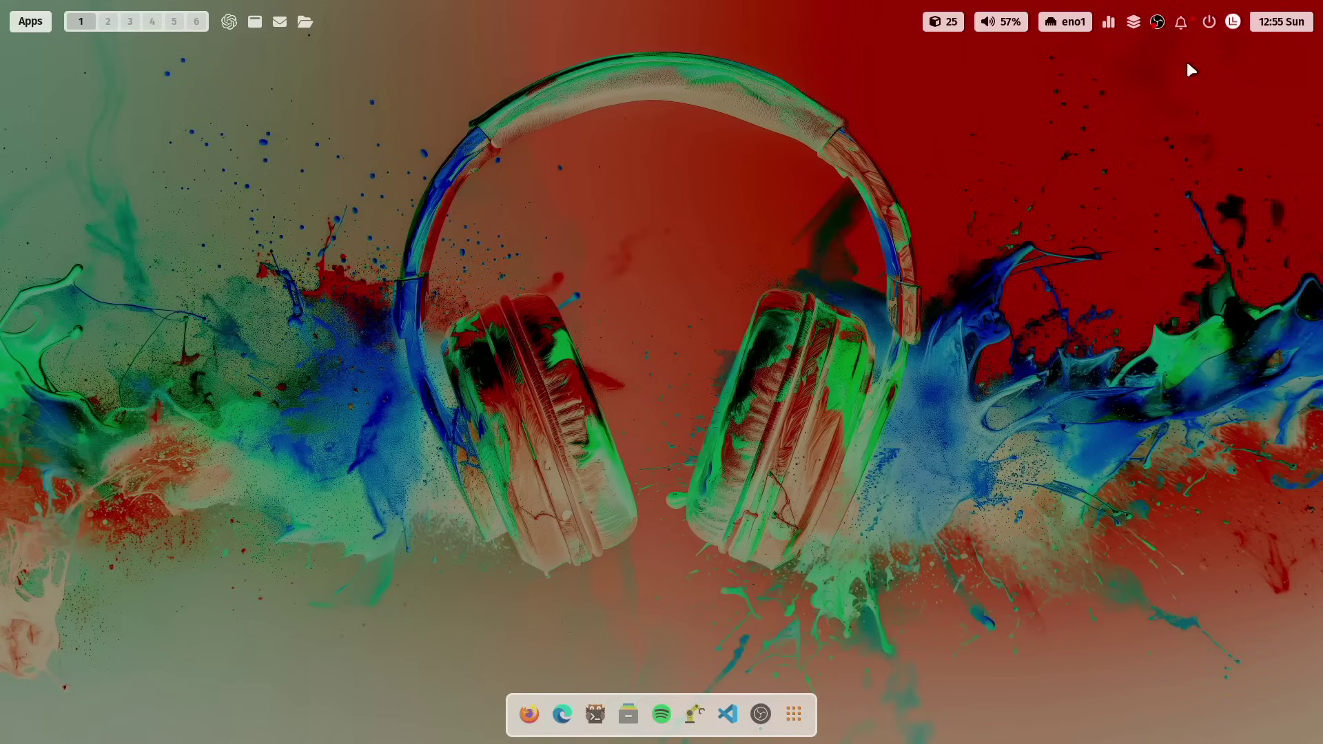
In the notification center, toggle Do Not Disturb and mute off again, and set volume to 55%.
left_click(1181, 25)
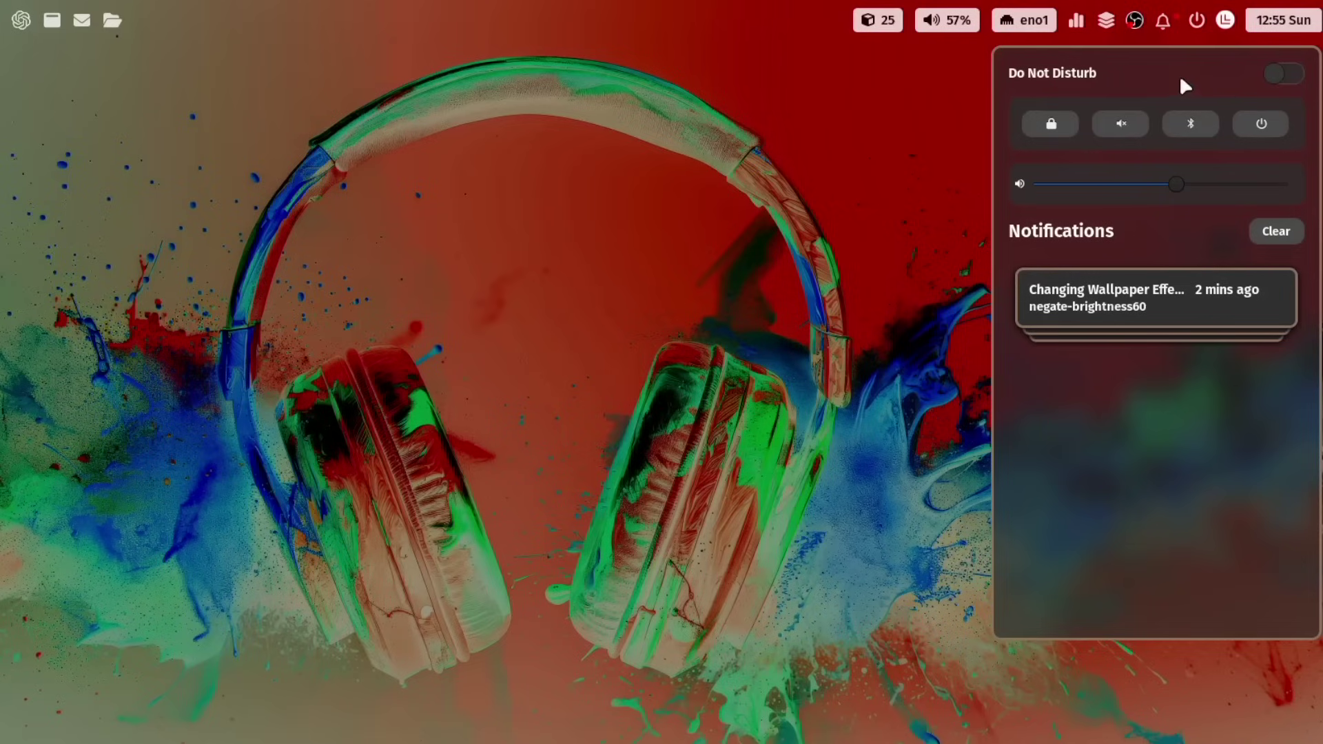
left_click(1283, 73)
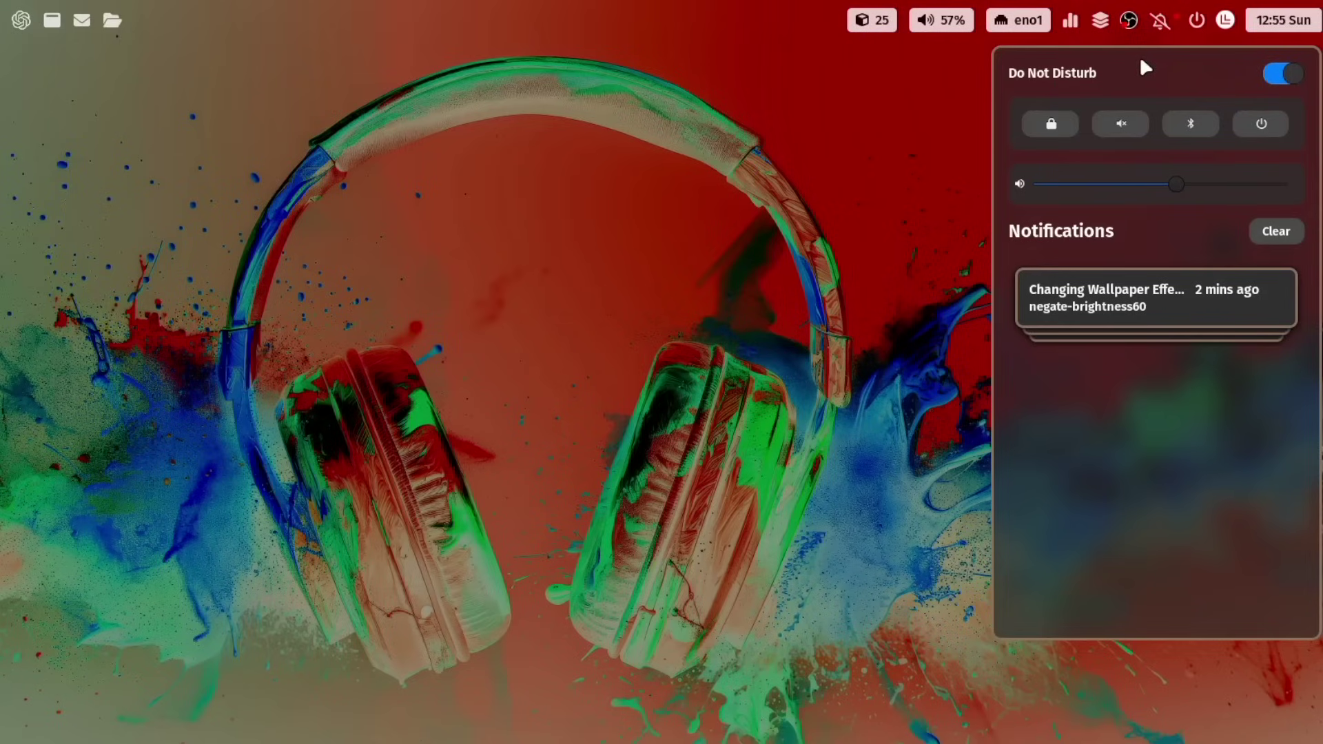
left_click(1283, 73)
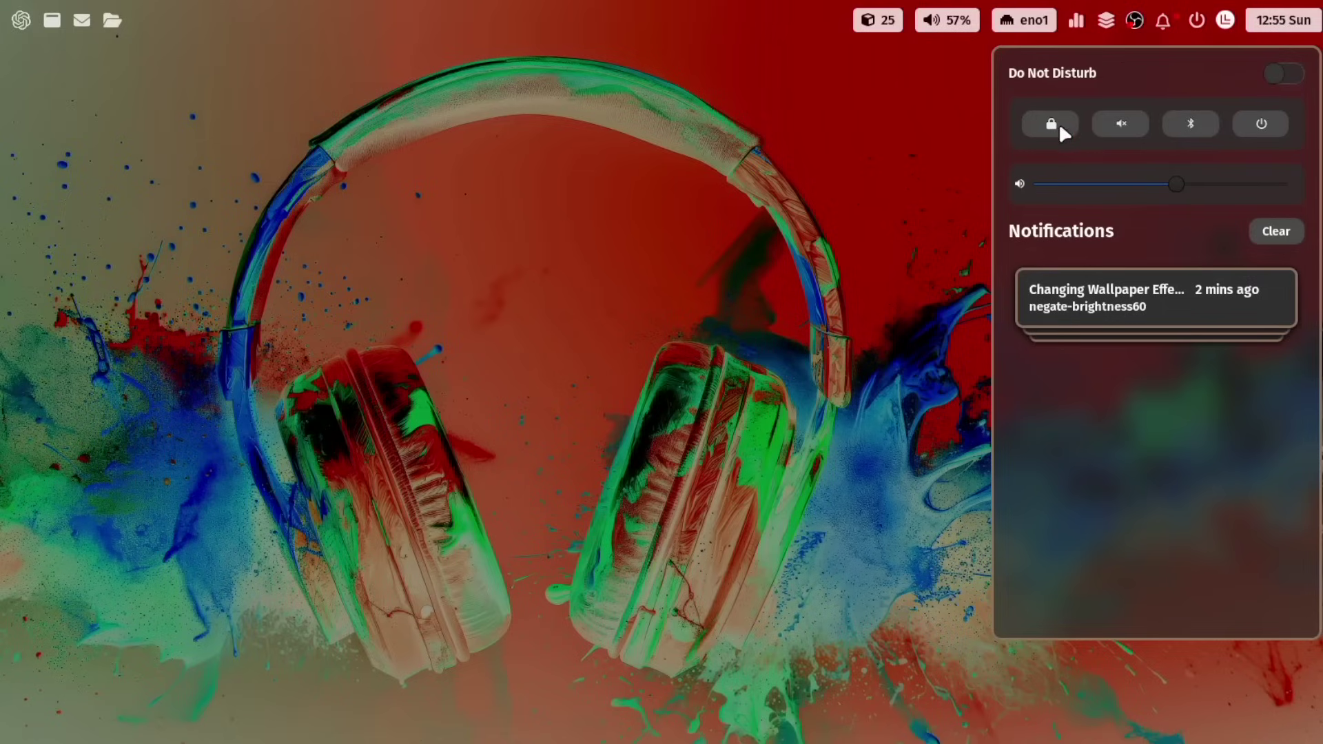
left_click(1120, 123)
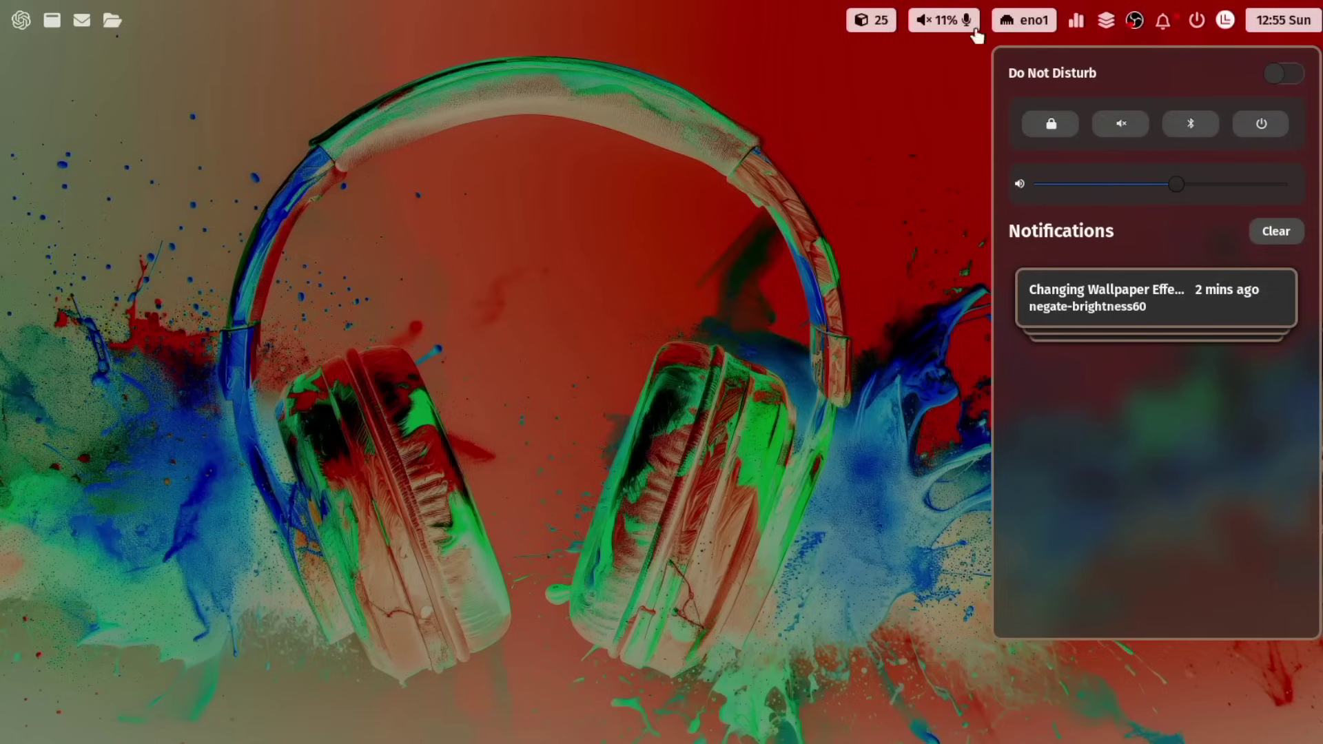
left_click(1120, 124)
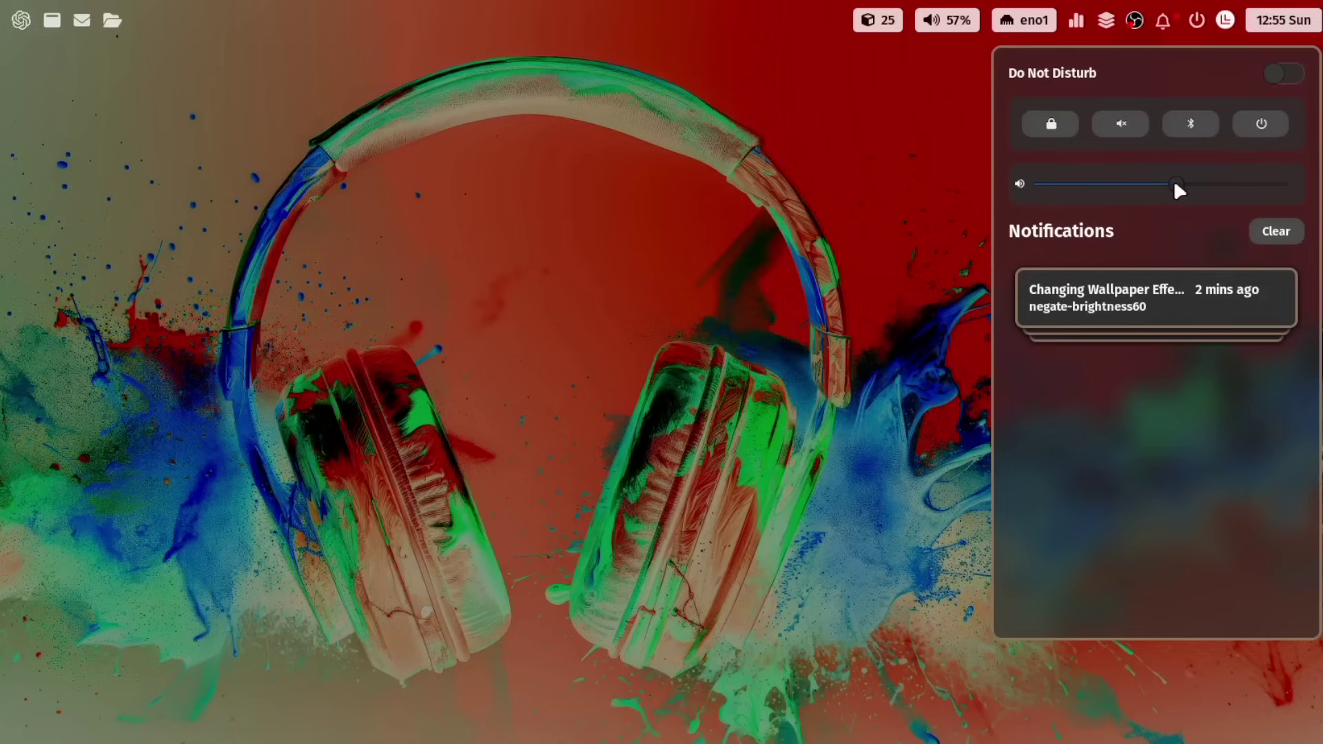
mouse_move(1175, 182)
left_mouse_down()
mouse_move(1102, 177)
mouse_move(1173, 184)
left_mouse_up()
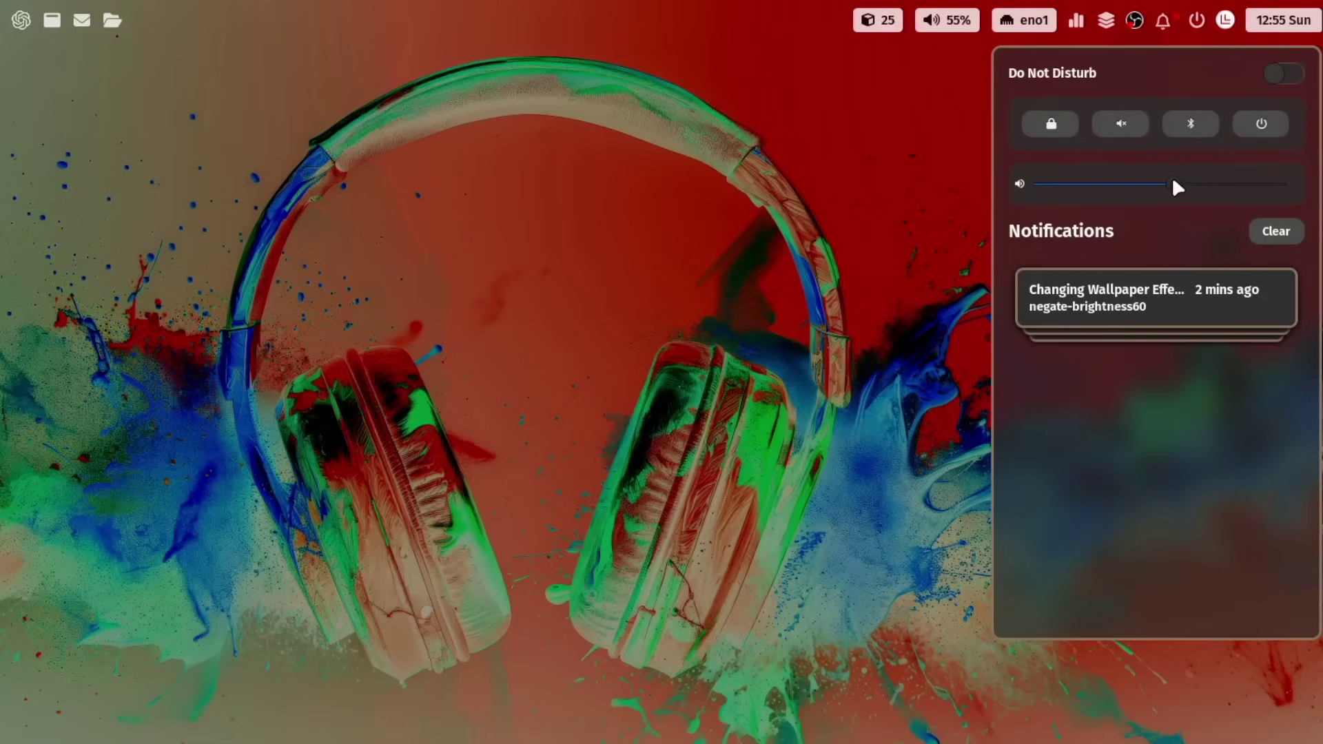
Dismiss the Gamemode deactivated notification, clear all notifications, and close the notification center.
left_click(1146, 302)
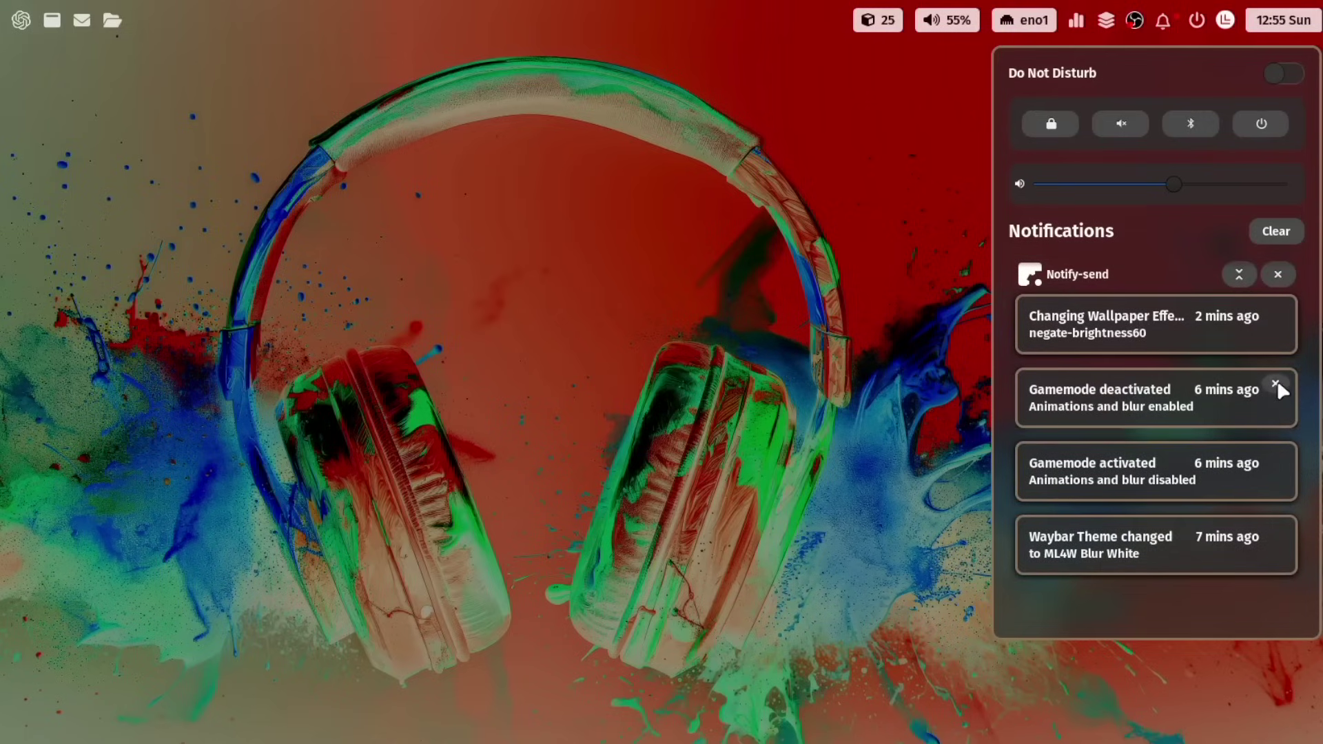
left_click(1275, 383)
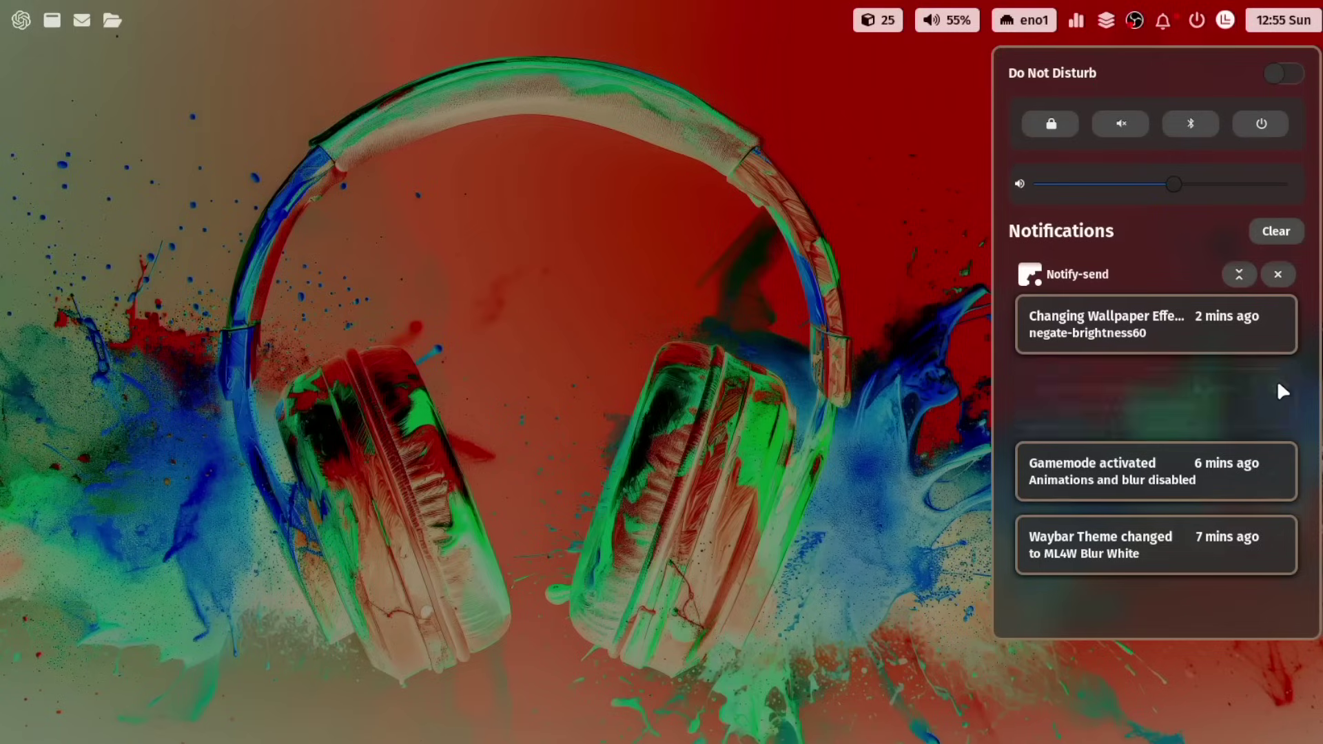
left_click(1277, 230)
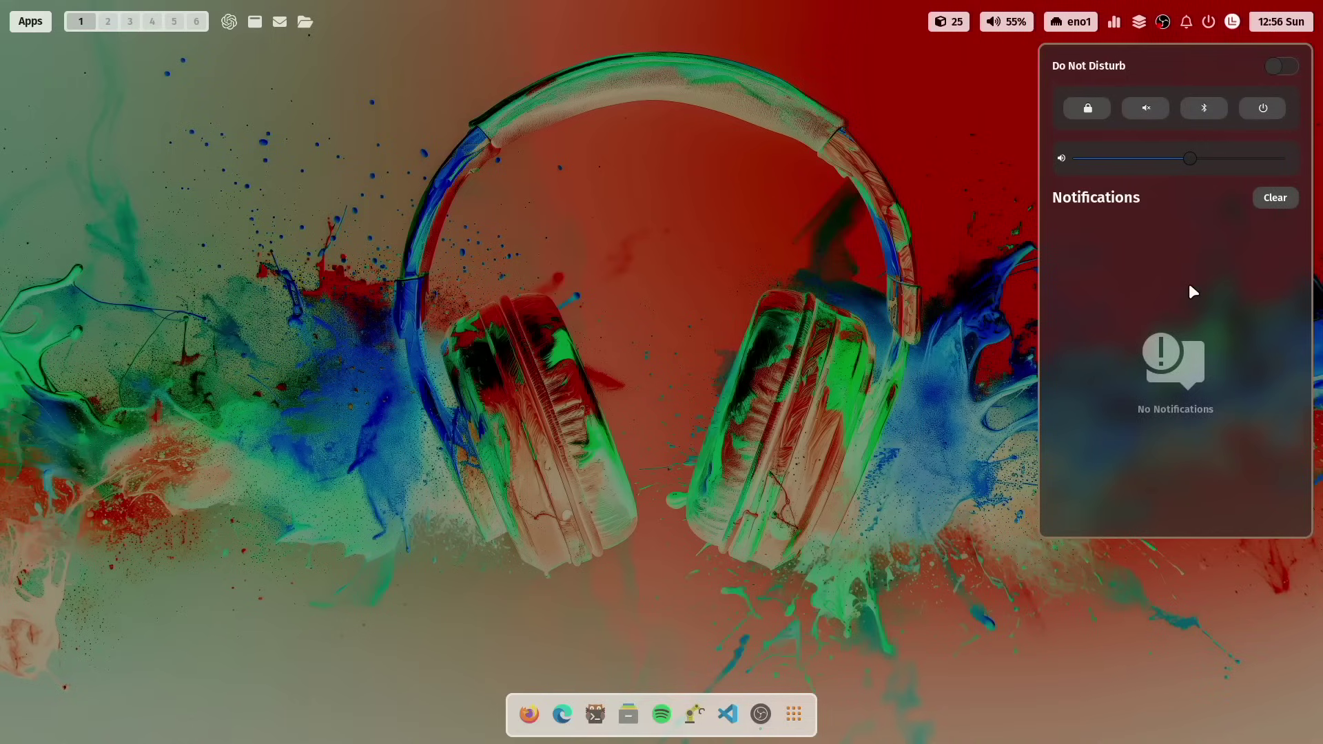
key("Escape")
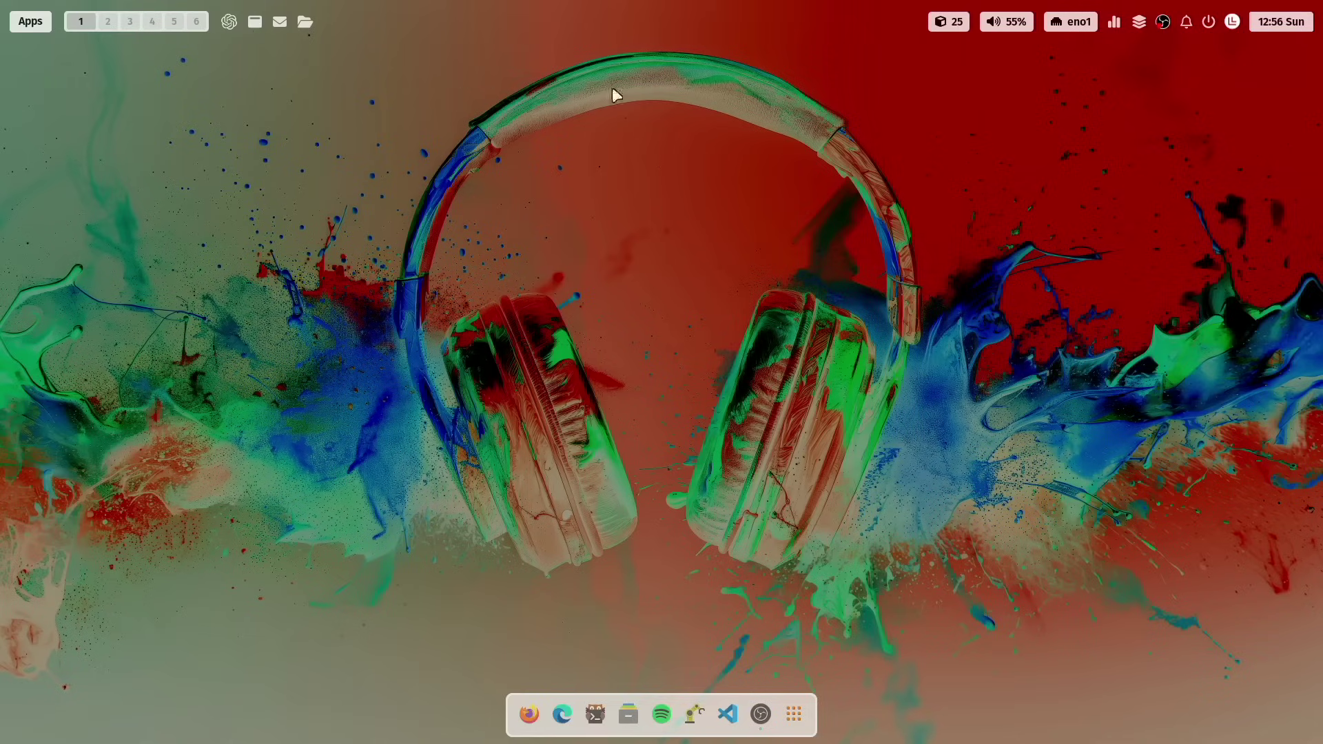
Open the ML4W Sidebar and expand its extra Waybar options.
left_click(1232, 21)
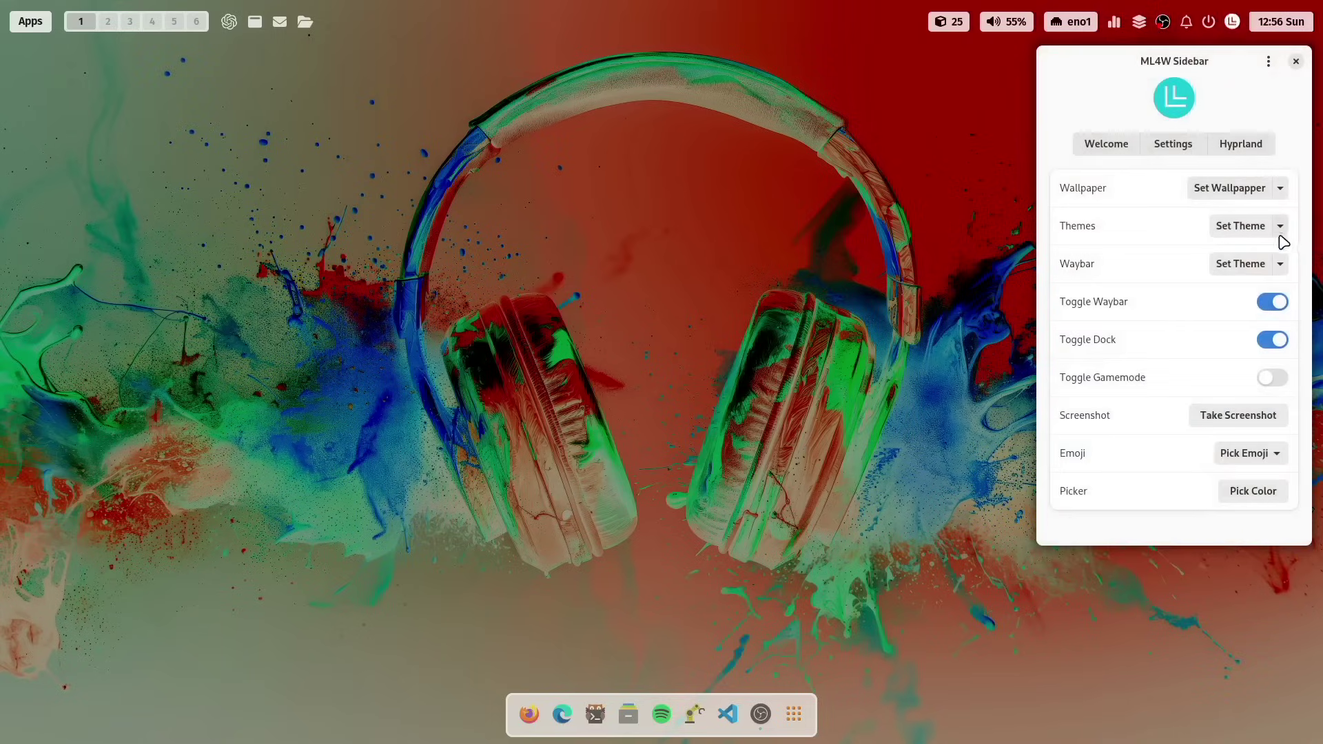
left_click(1280, 264)
Open waybar-quicklinks.json via Edit Quicklinks and review its quicklink definitions and group order.
left_click(1275, 303)
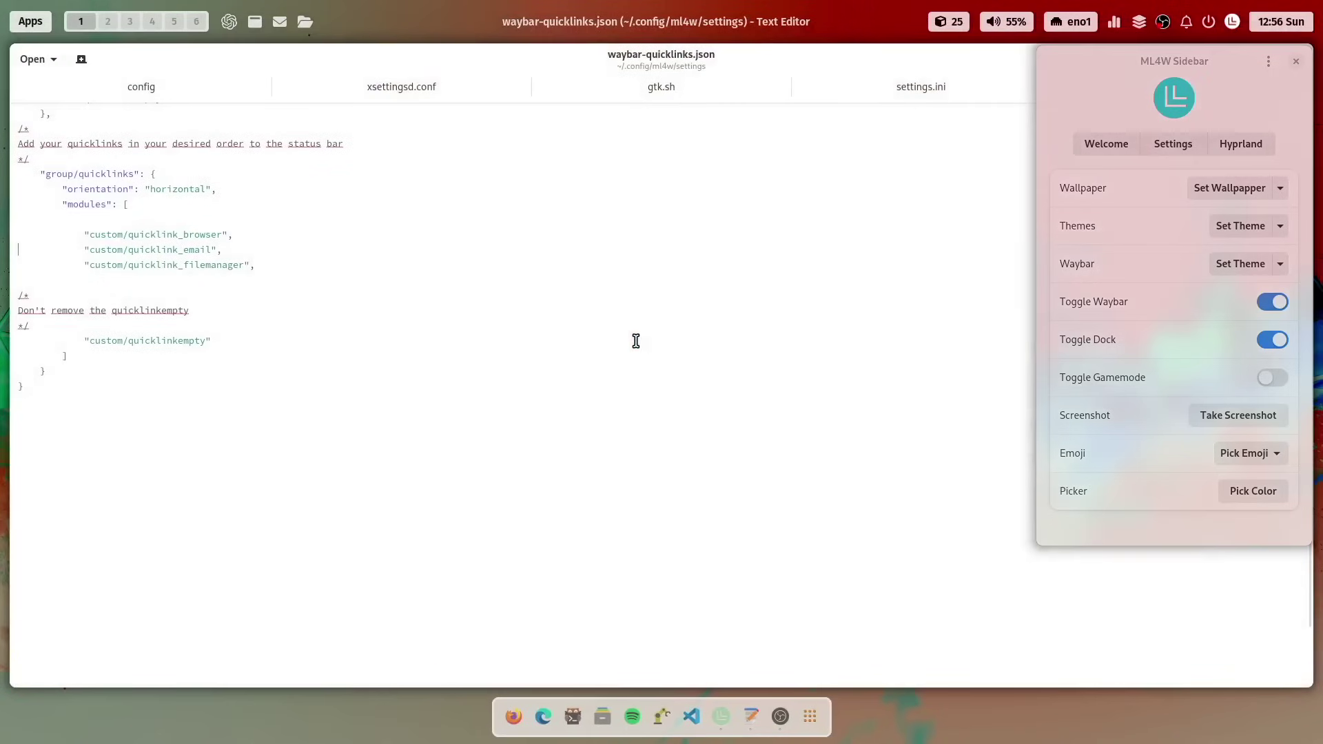
scroll(334, 275, "up", 15)
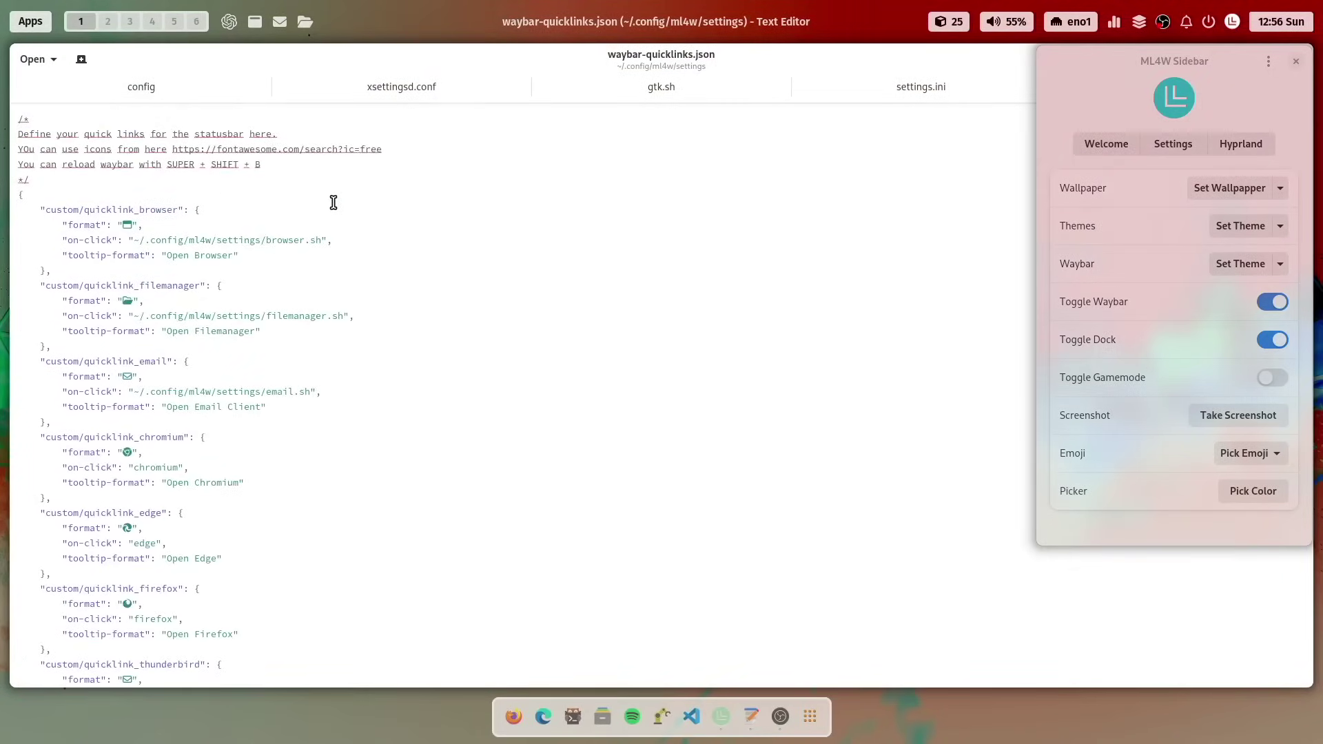
scroll(333, 202, "down", 2)
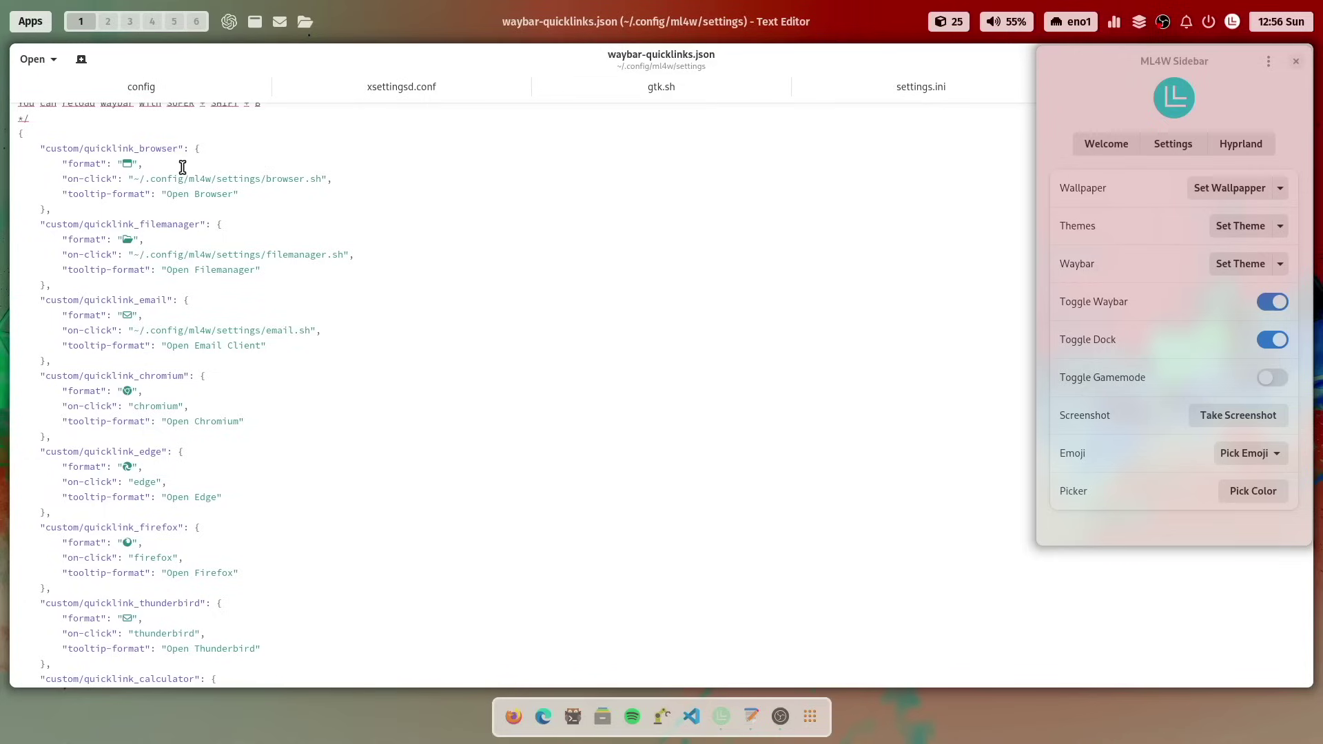
scroll(188, 187, "down", 4)
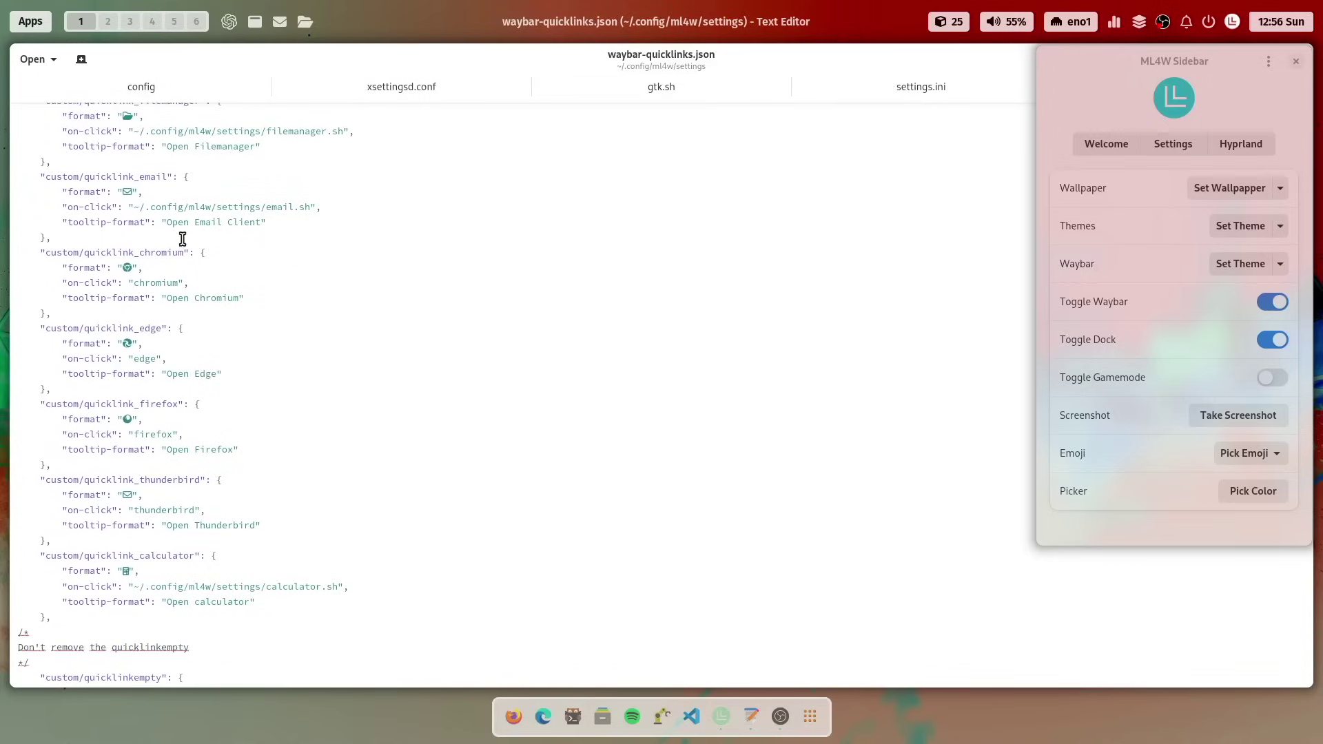
scroll(168, 290, "down", 4)
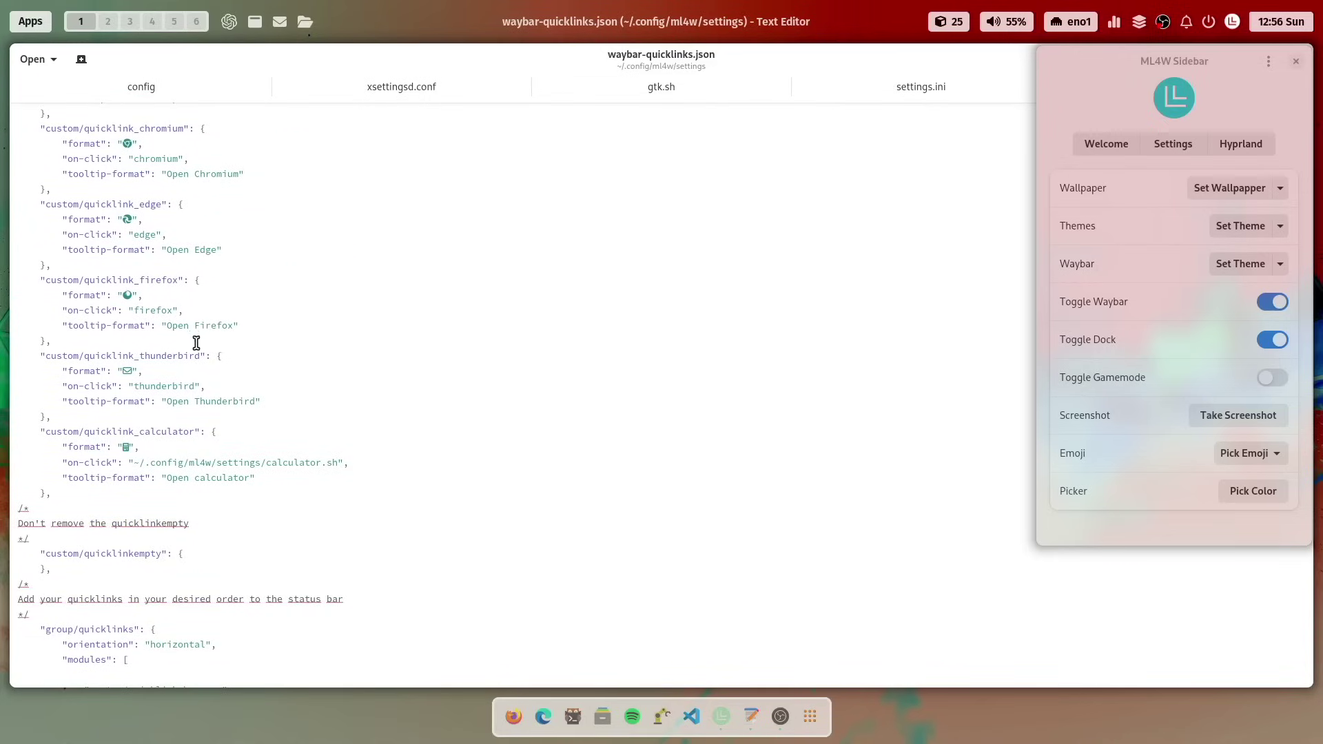
scroll(227, 279, "up", 6)
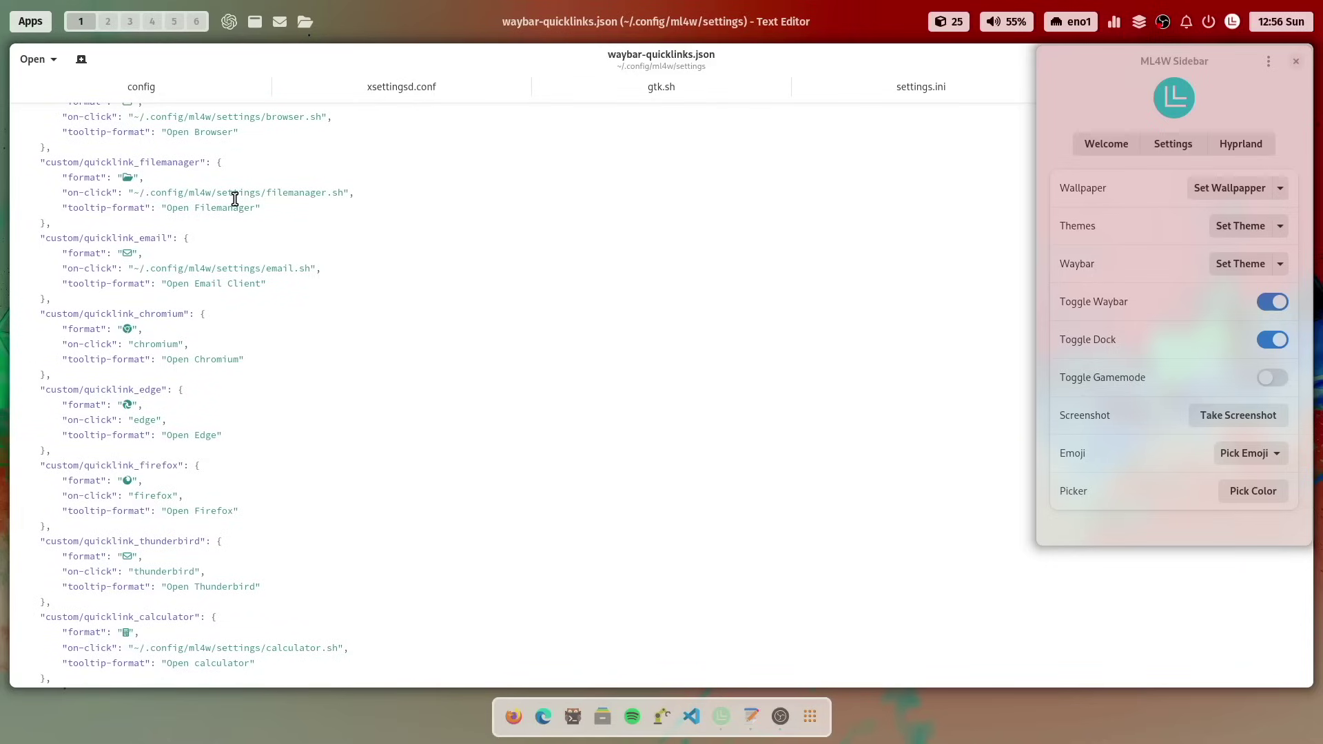
scroll(279, 193, "down", 4)
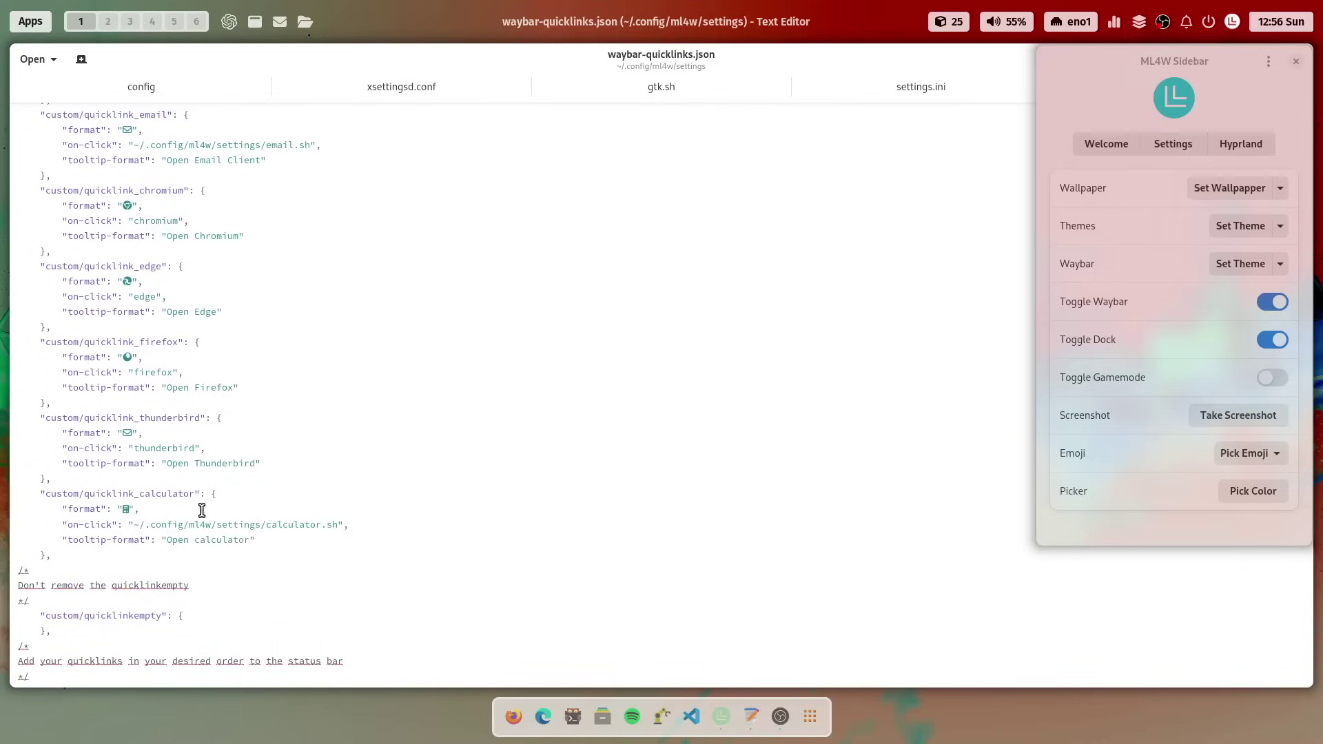
scroll(284, 384, "down", 7)
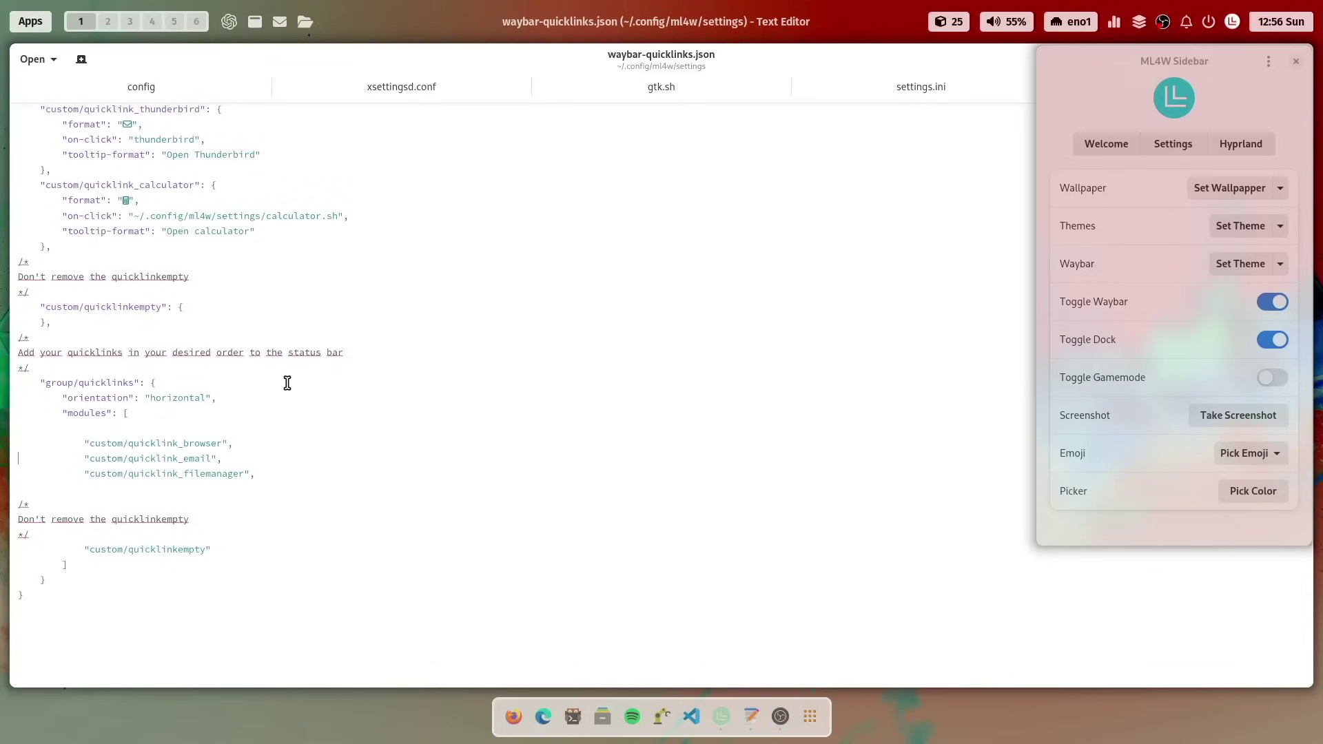